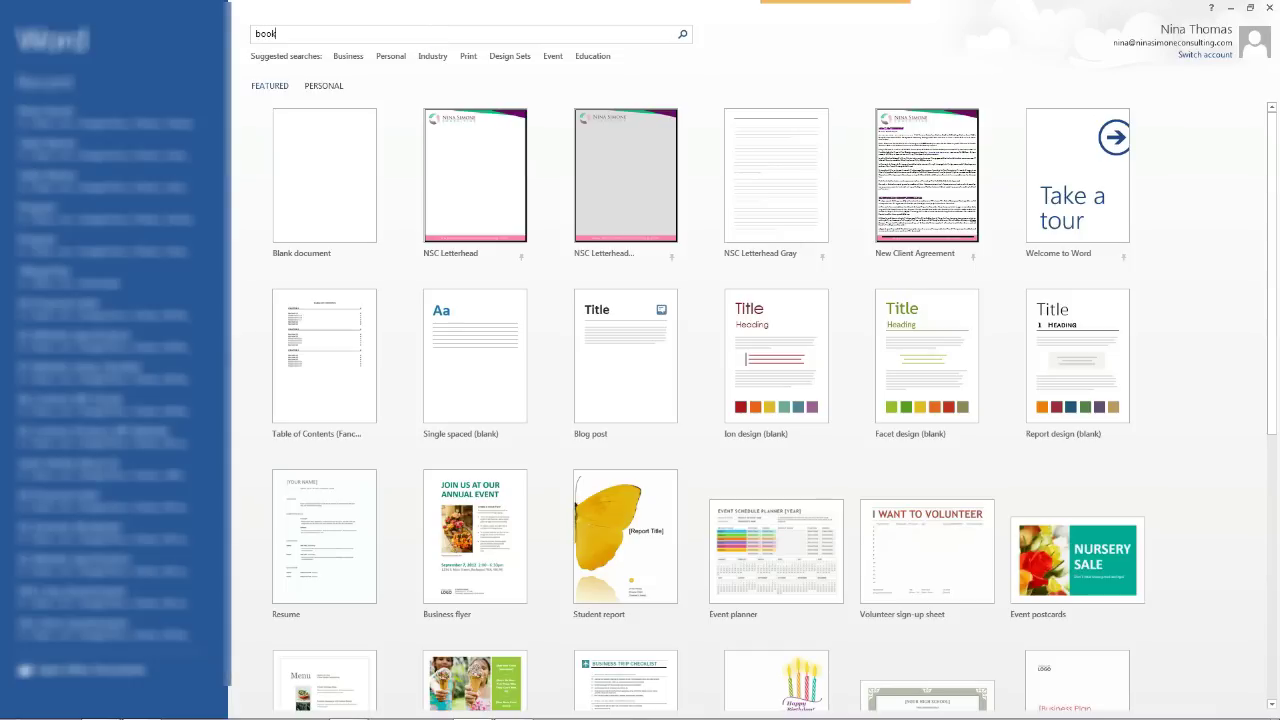
Search the online templates for "book" and create a new document from the Booklet template
key(Return)
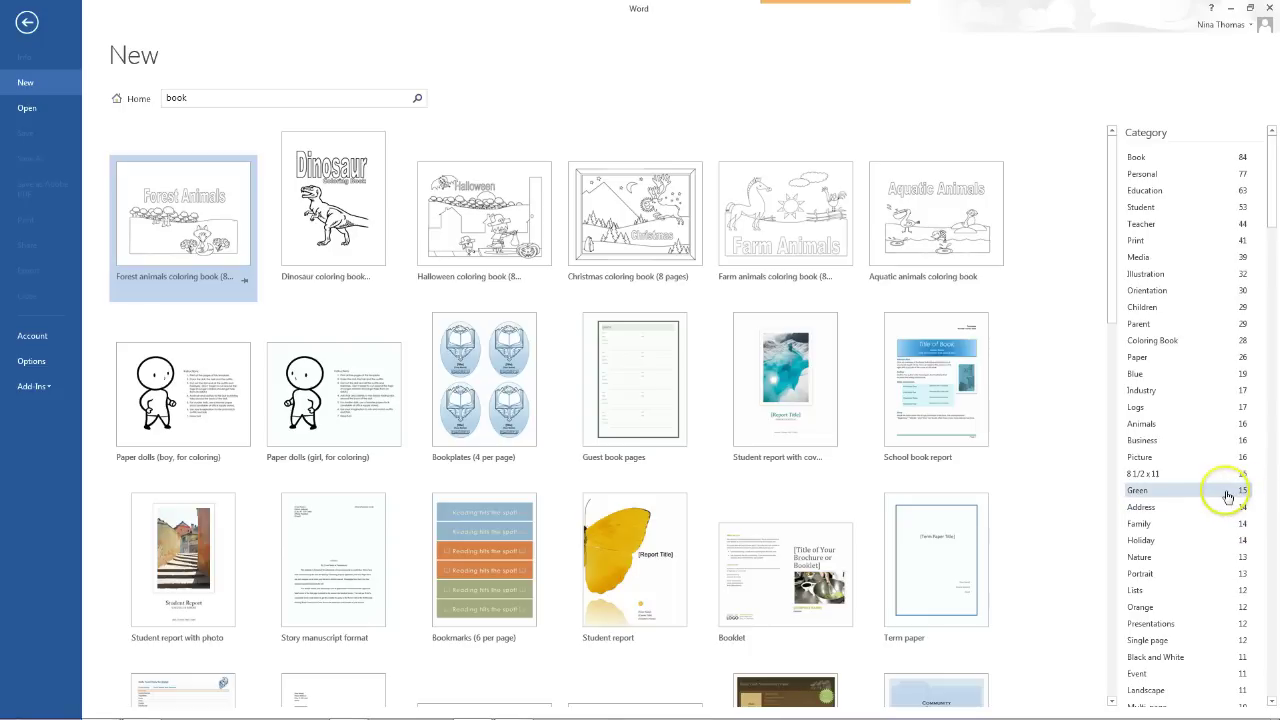
scroll(770, 445, down, 1)
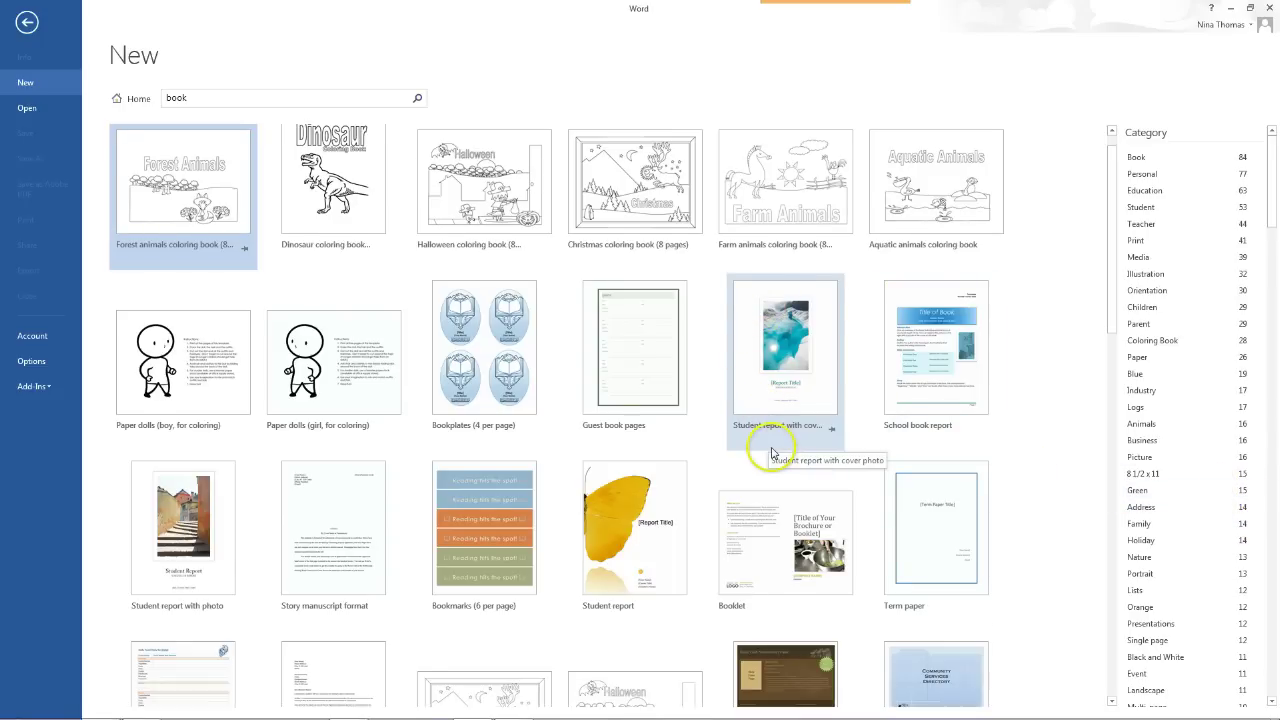
scroll(771, 453, down, 2)
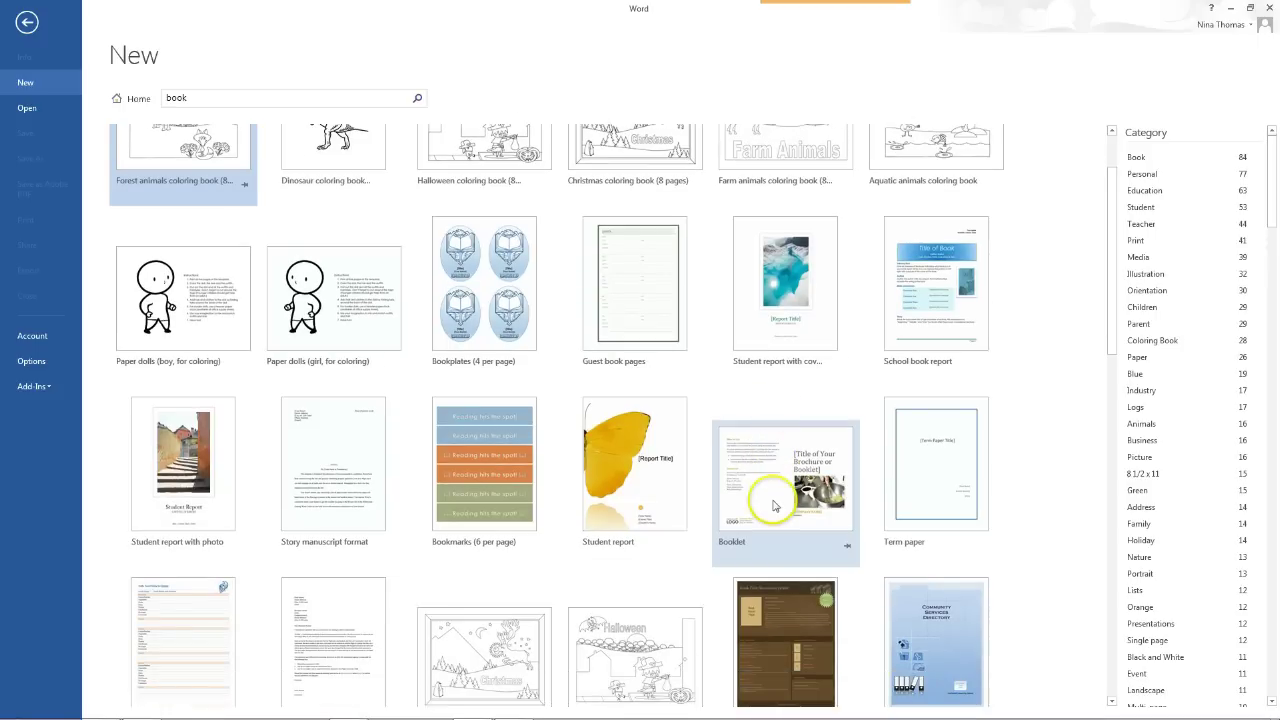
click(758, 487)
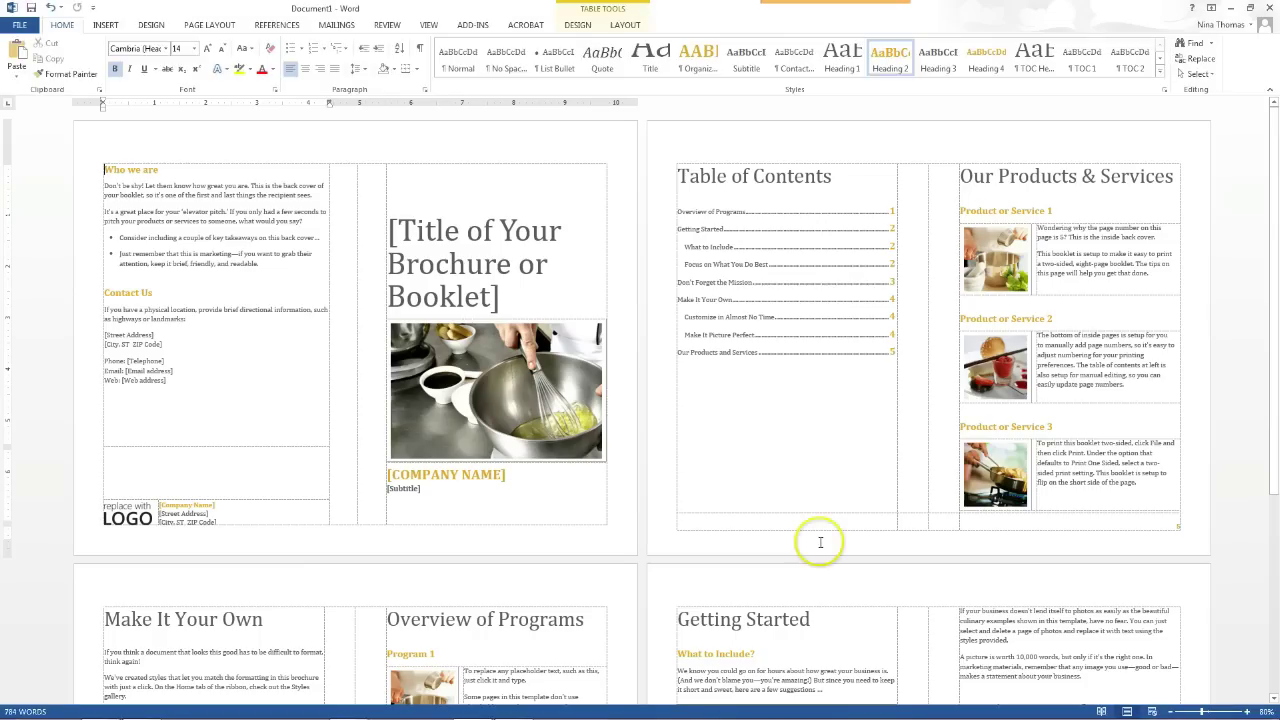
Examine the booklet's title placeholder, the cover picture's editing options, and the table of contents with its table layout settings
click(486, 234)
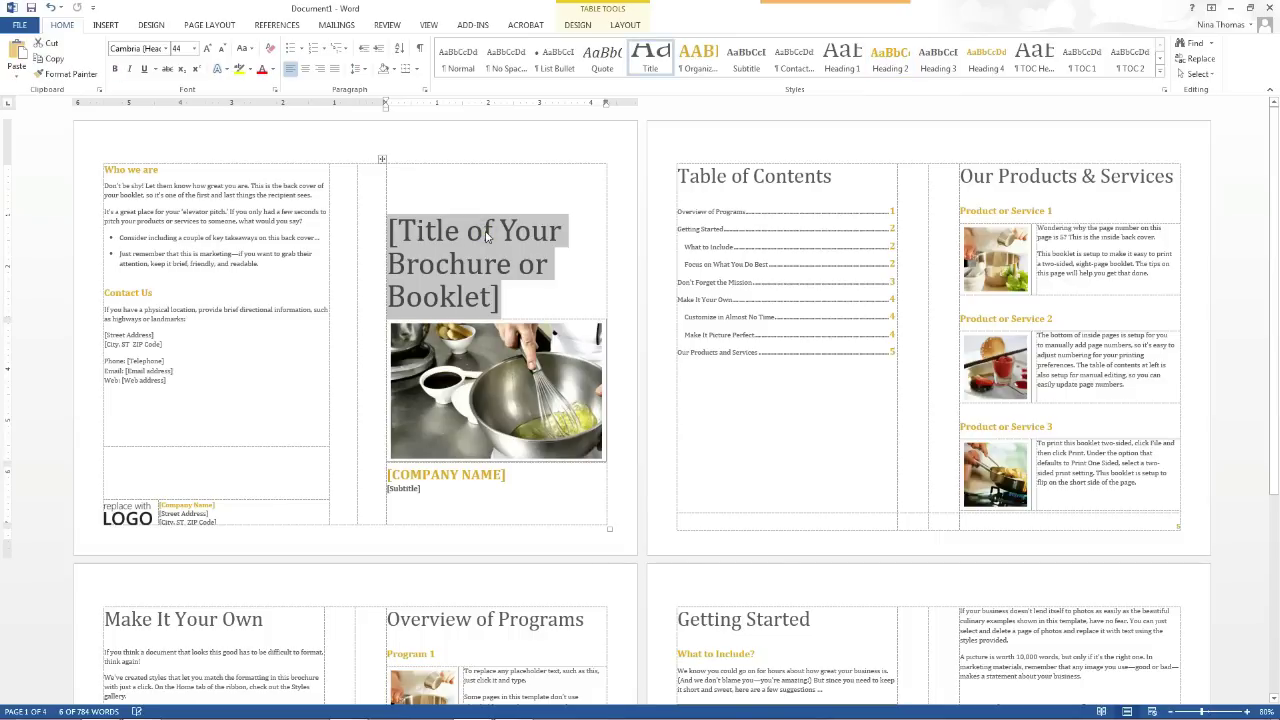
click(516, 407)
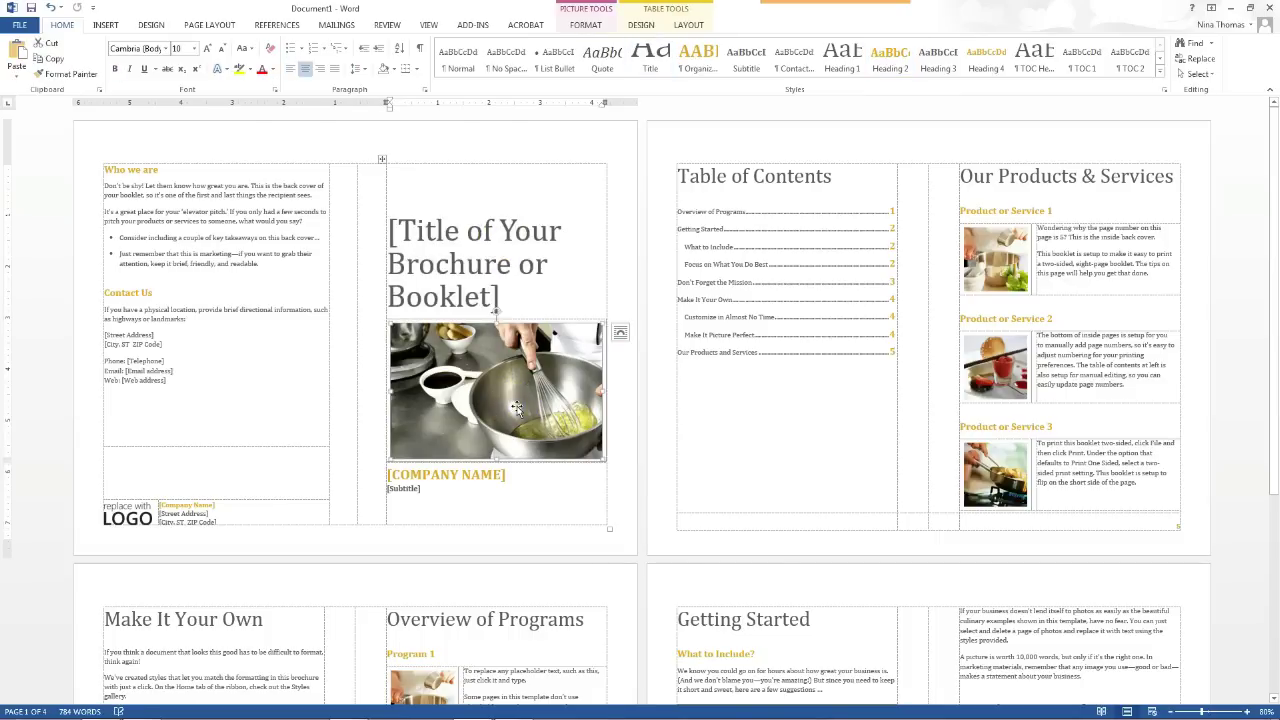
right_click(511, 382)
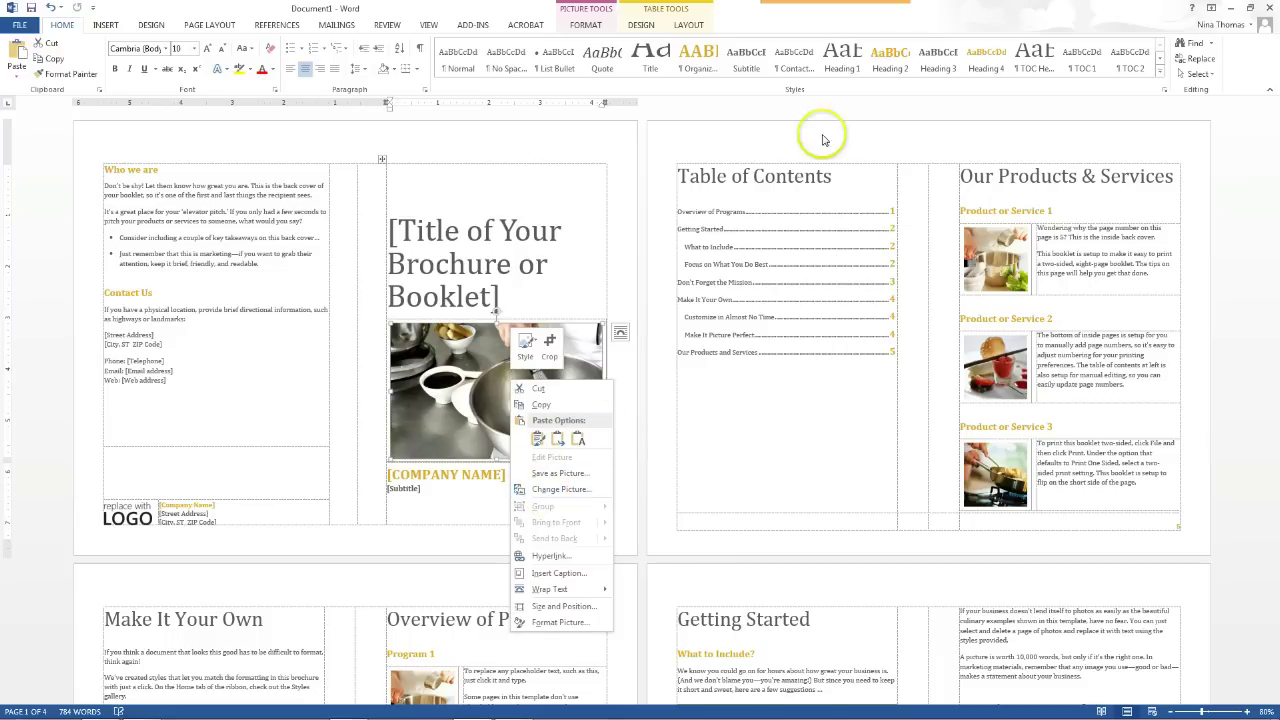
click(789, 246)
click(761, 240)
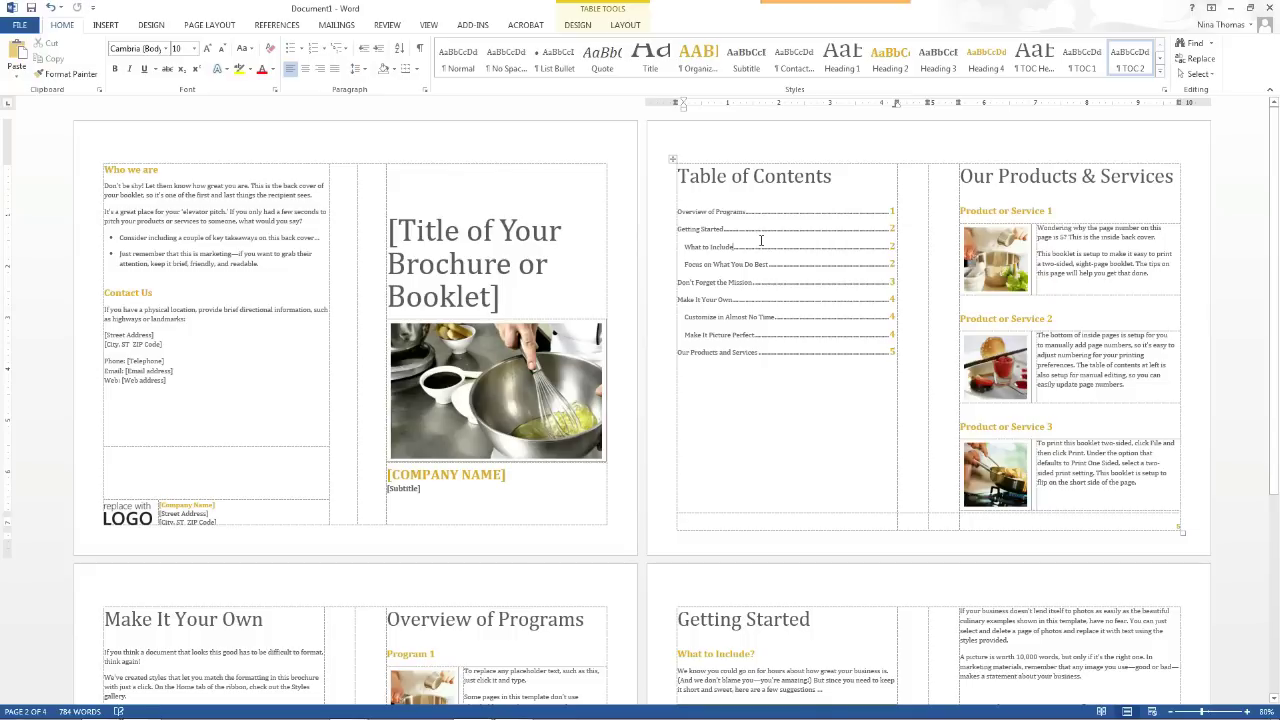
click(794, 246)
right_click(784, 254)
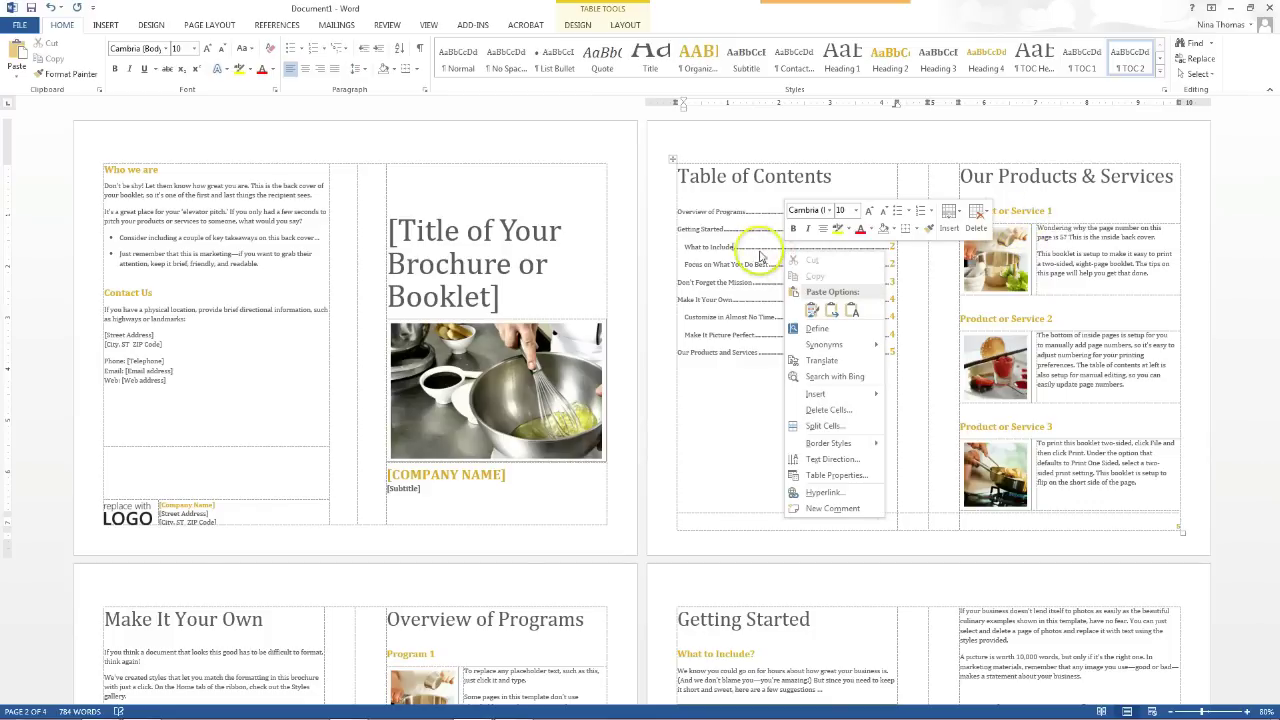
click(748, 249)
right_click(740, 233)
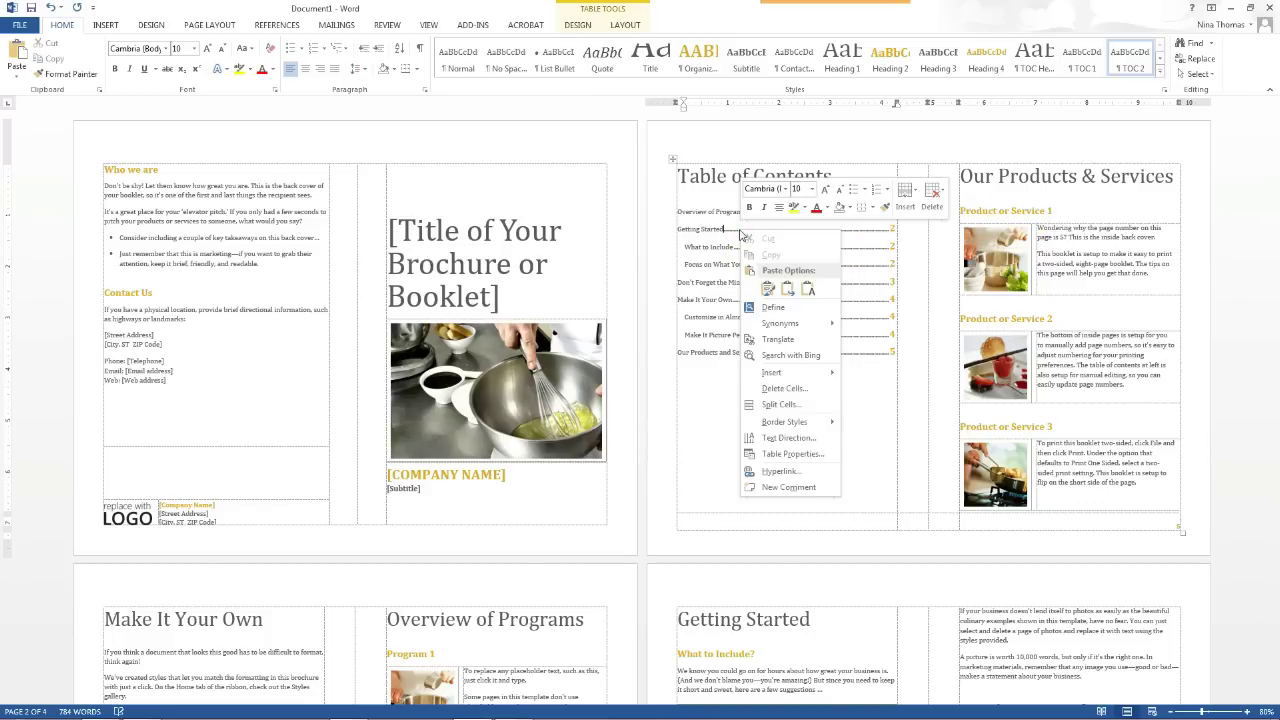
key(Escape)
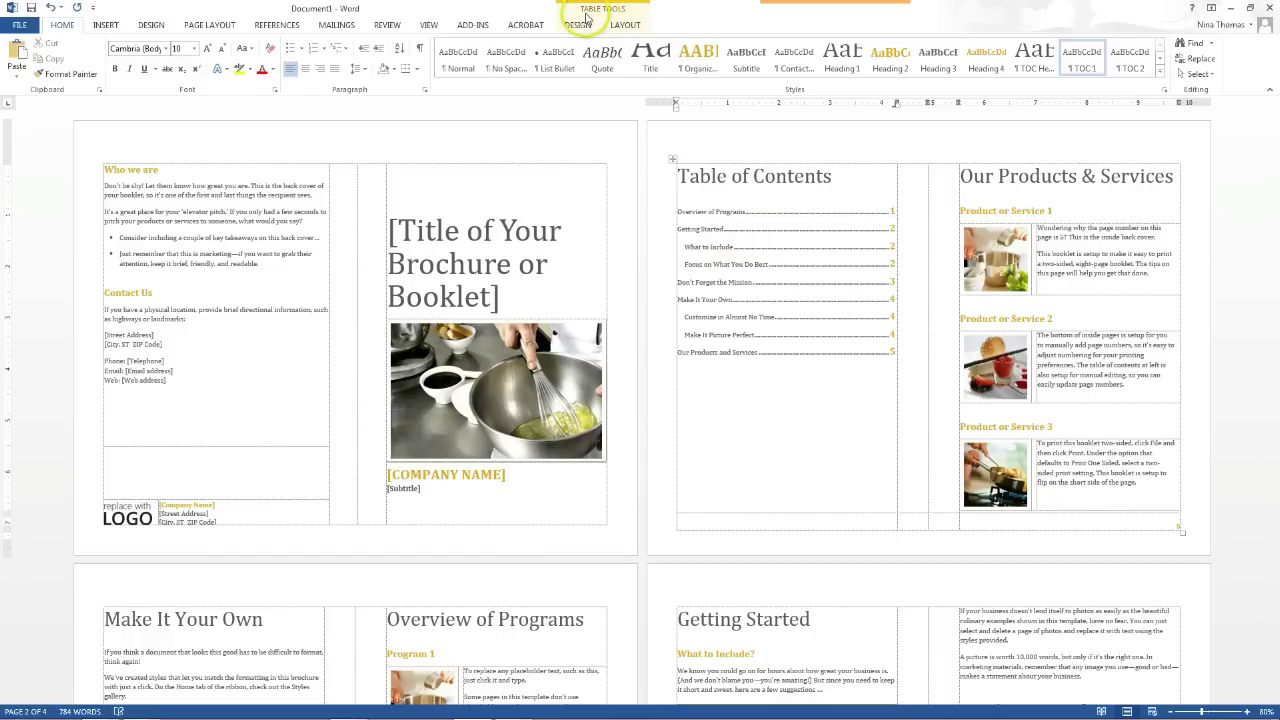
click(620, 26)
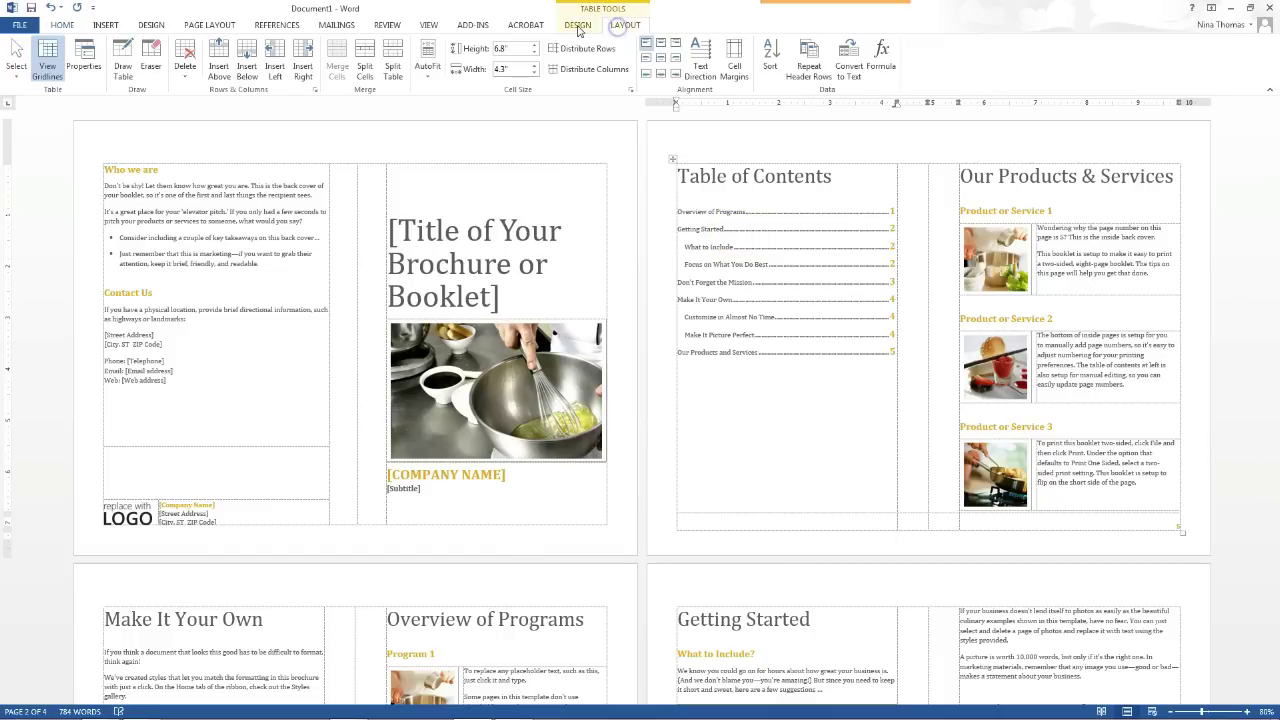
Look through the booklet's products, programs, getting started and mission pages, and return to the cover
triple_click(1030, 312)
scroll(1020, 305, down, 5)
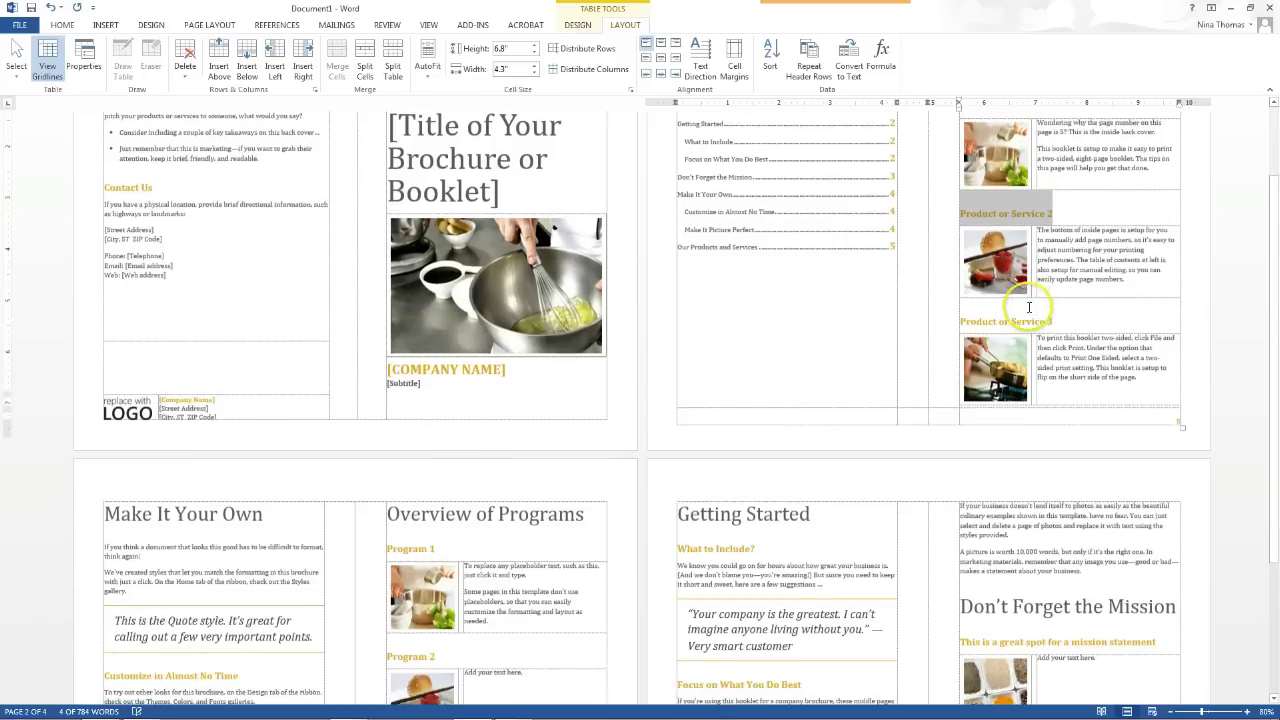
scroll(750, 430, up, 1)
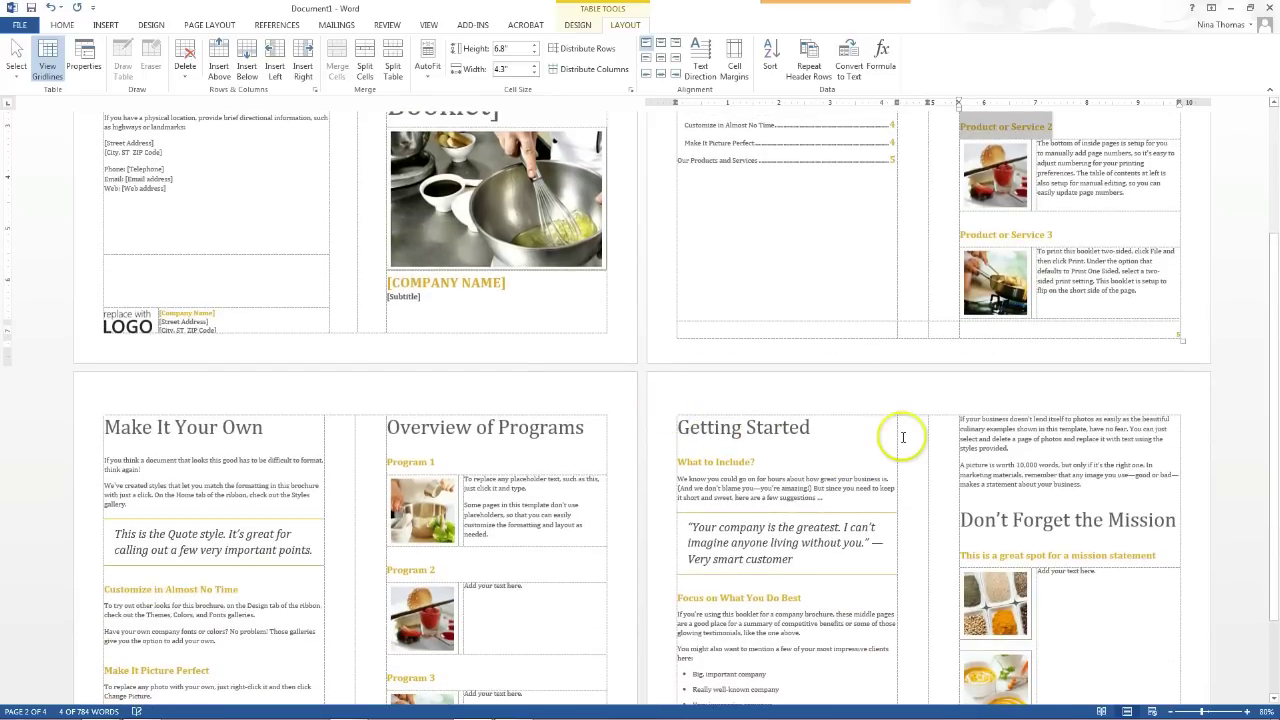
scroll(895, 430, down, 3)
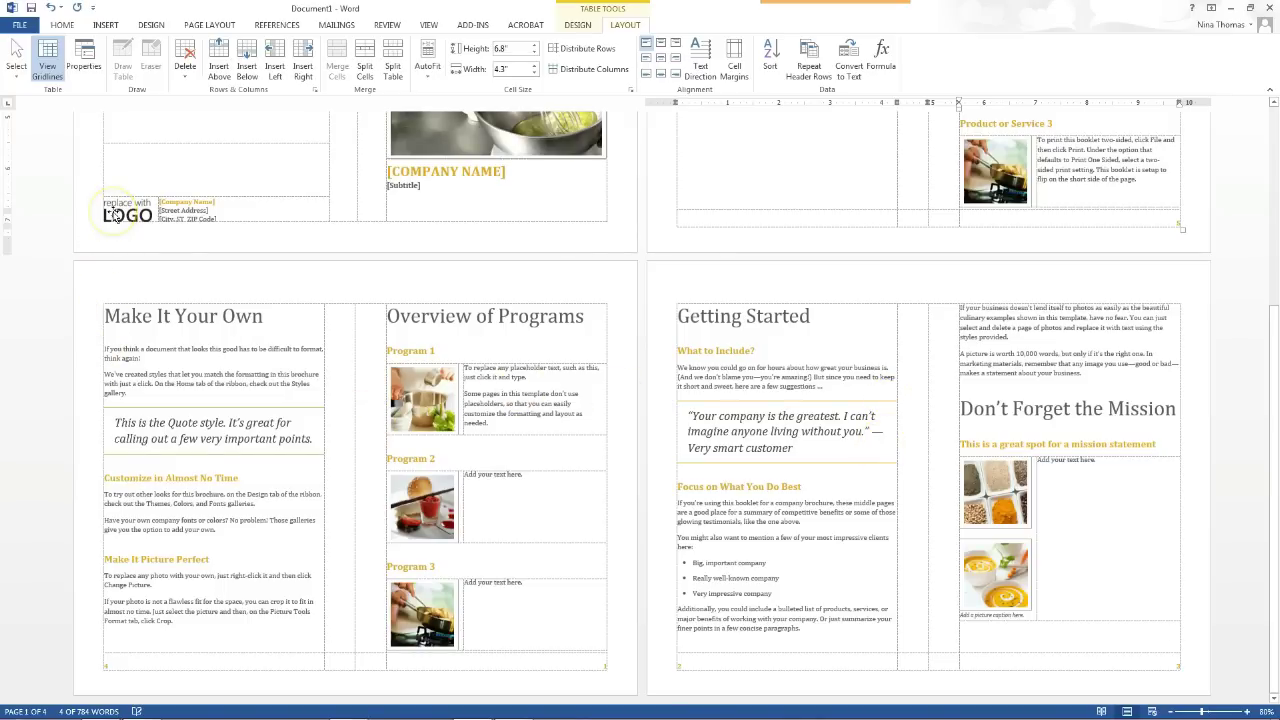
scroll(149, 243, up, 5)
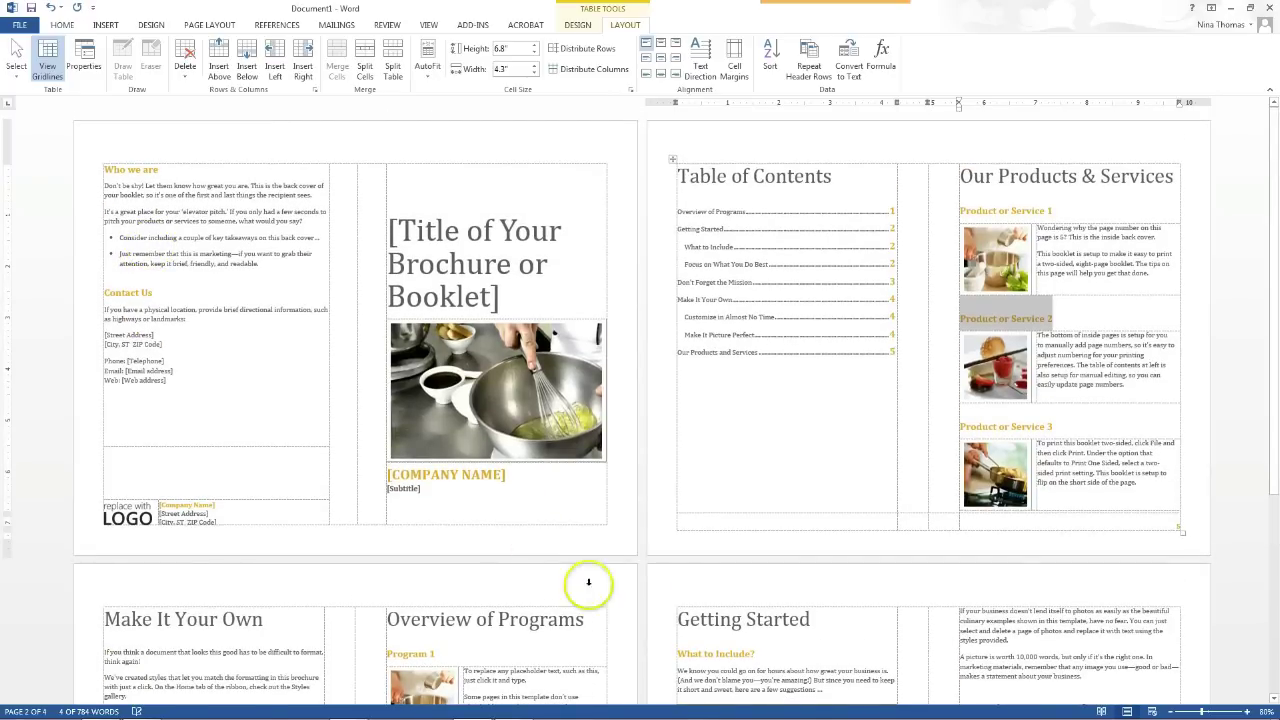
mouse_move(725, 710)
click(530, 709)
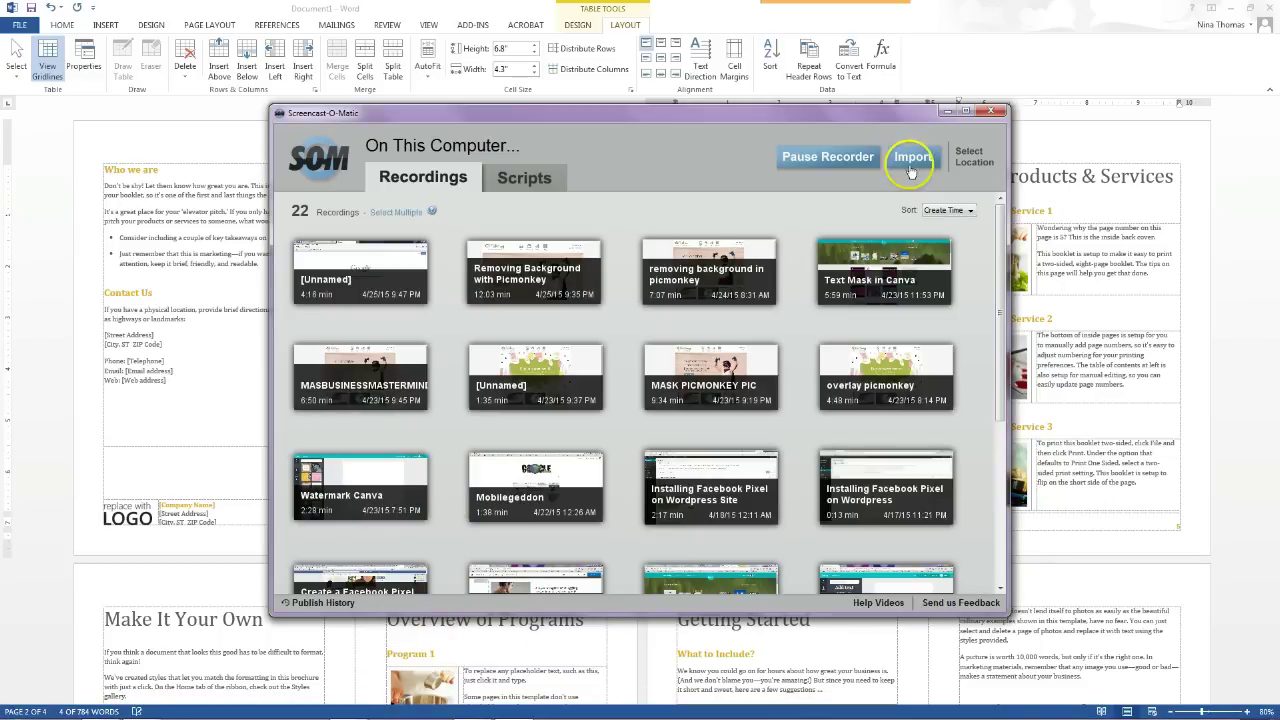
click(946, 111)
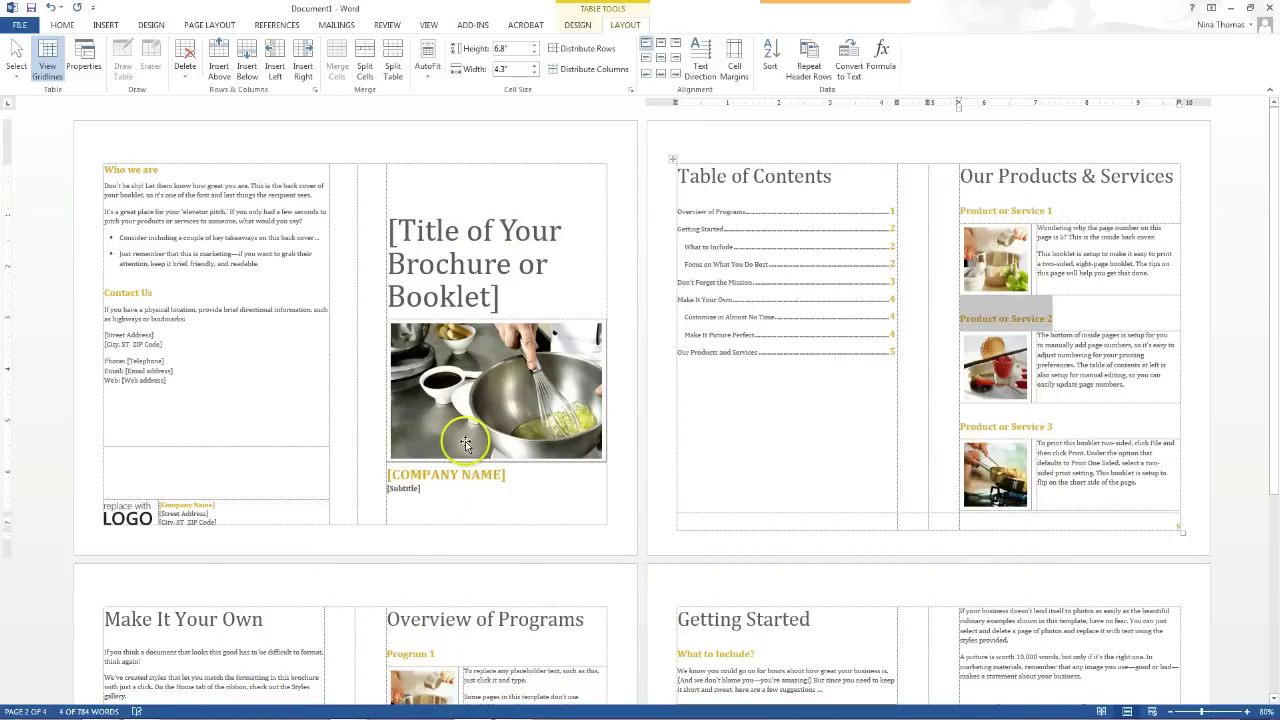
key(alt+p)
Create a new blank document
click(19, 25)
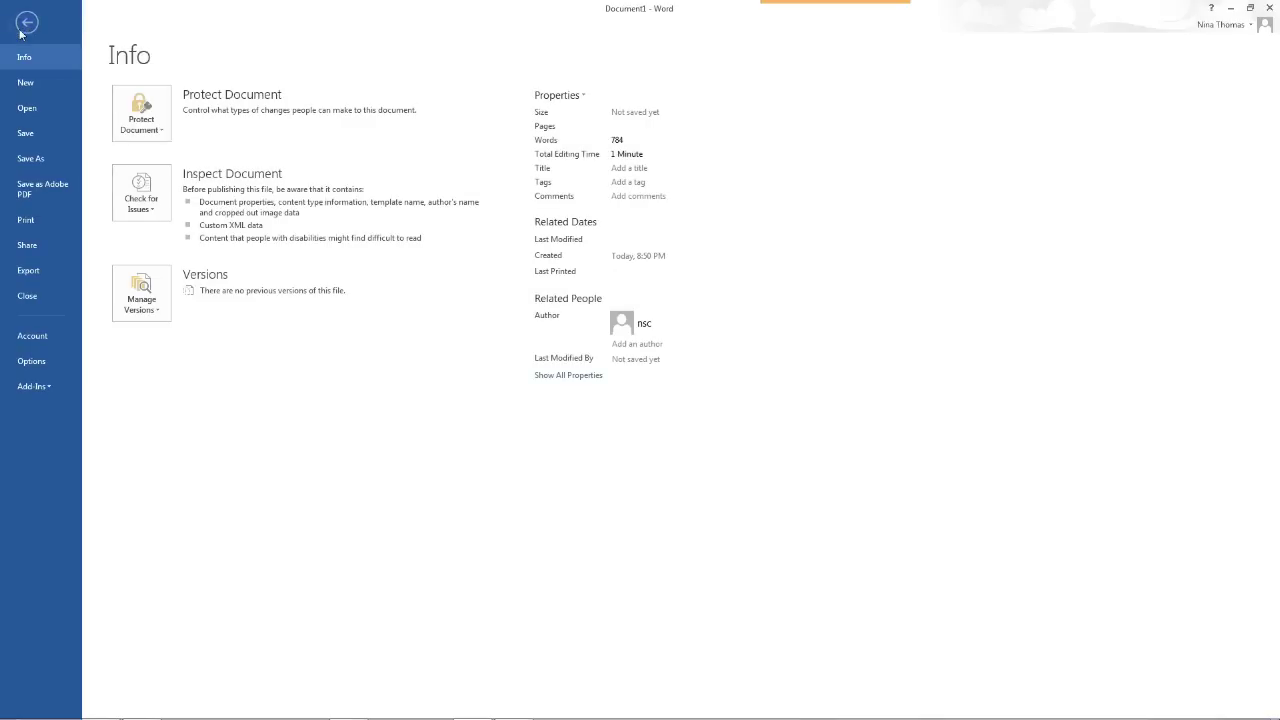
click(43, 84)
click(174, 200)
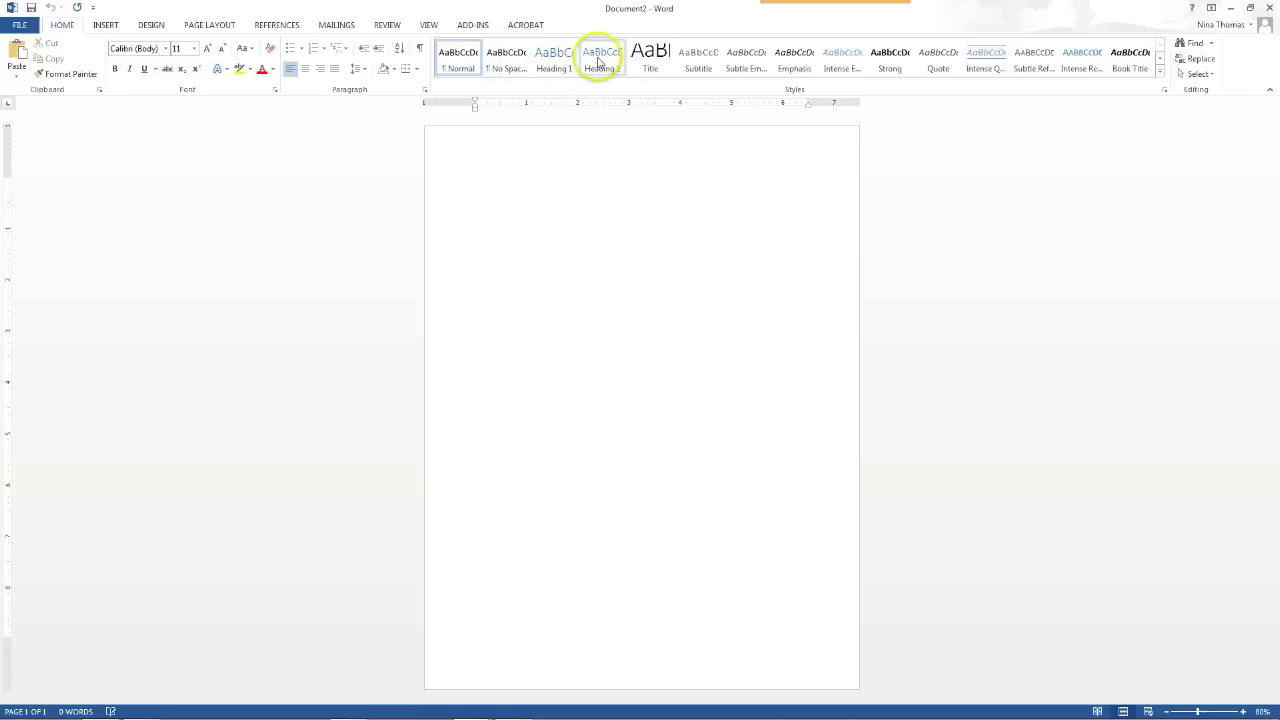
Enter "This is the title", "Main Topic (heading 1)" and "Subtopic (heading 2)" as separate lines with blank lines between them
click(581, 205)
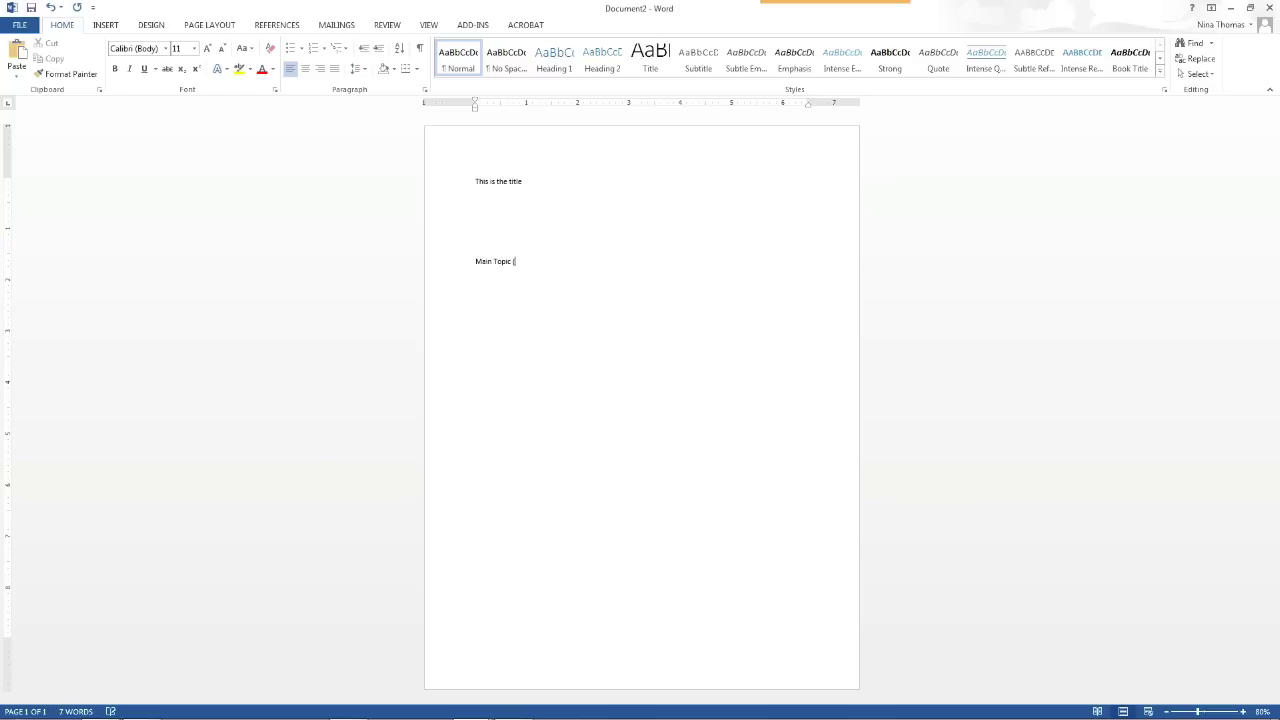
text(ding)
text(bt)
text(opic (he)
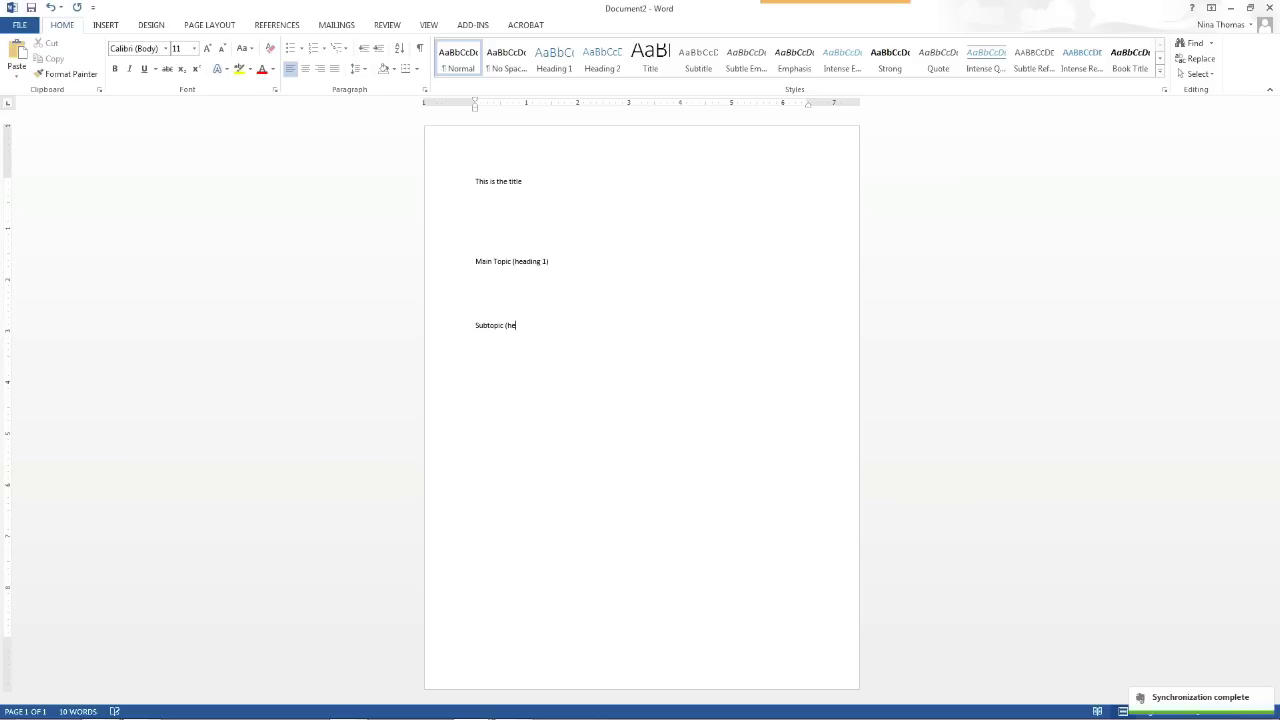
text(ading 2))
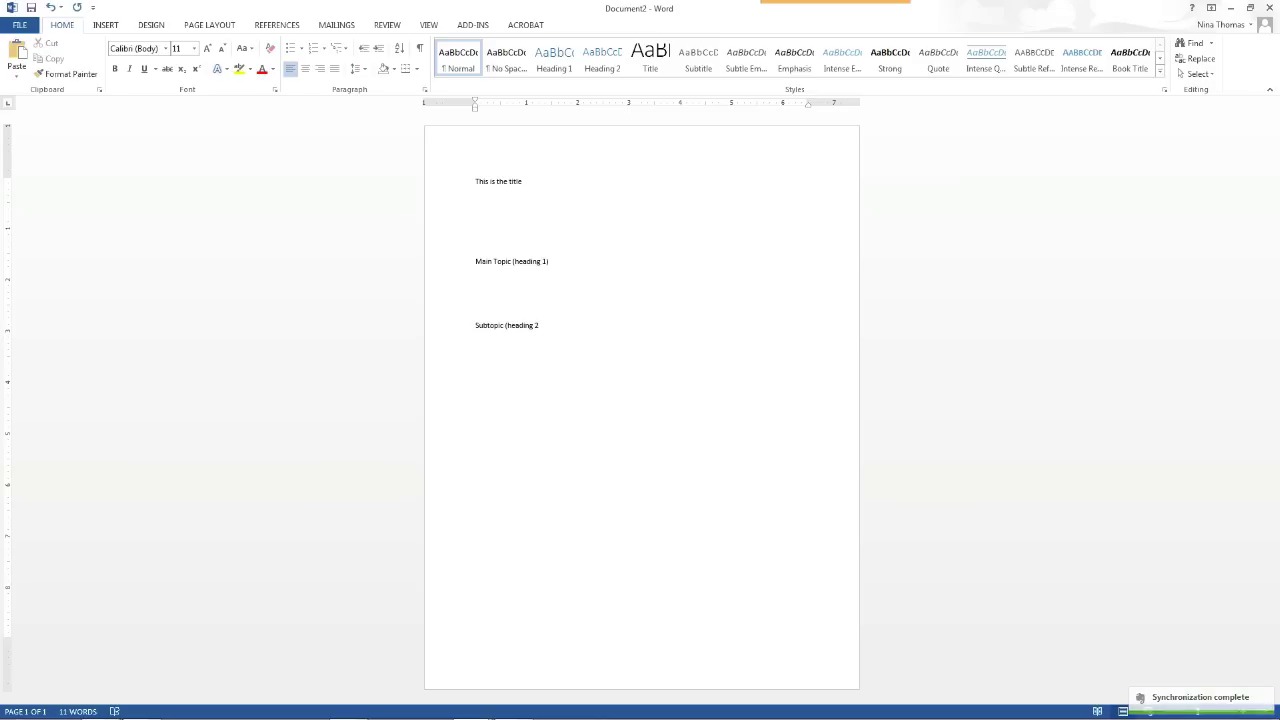
Insert a page break between the title and the main topic, and remove the blank lines above the main topic
click(492, 236)
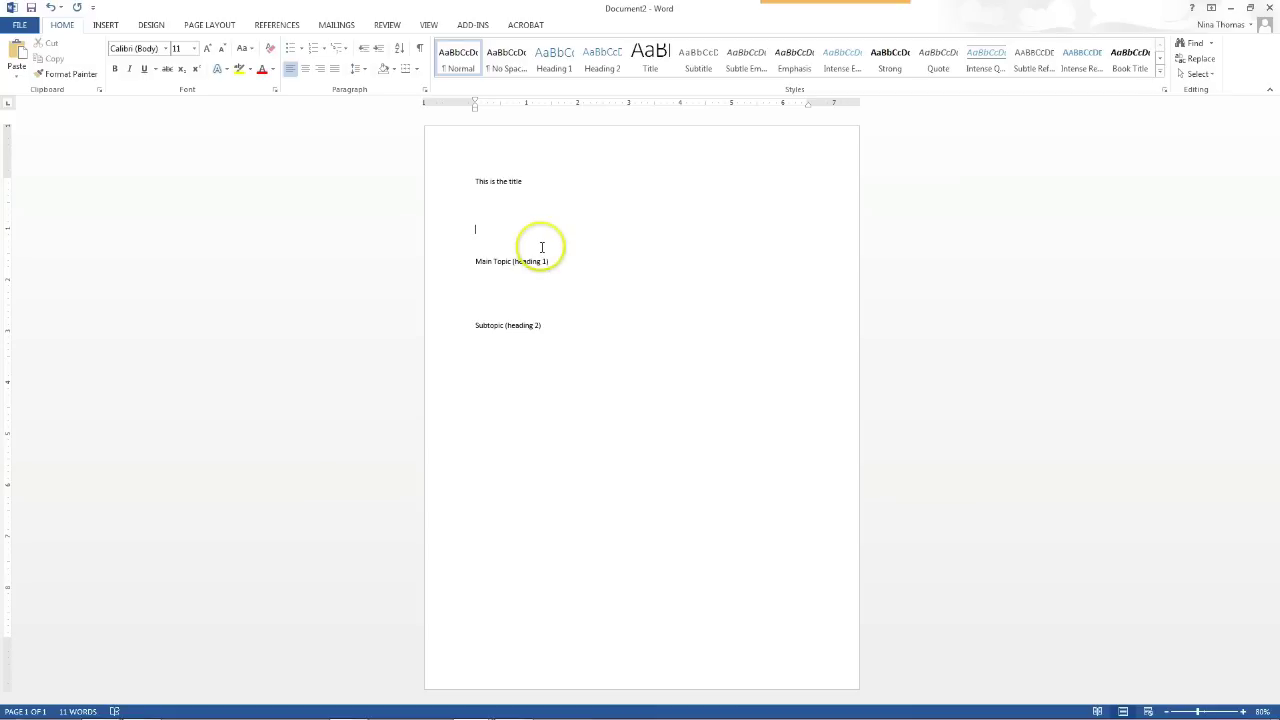
text(ubtopic (heading 2))
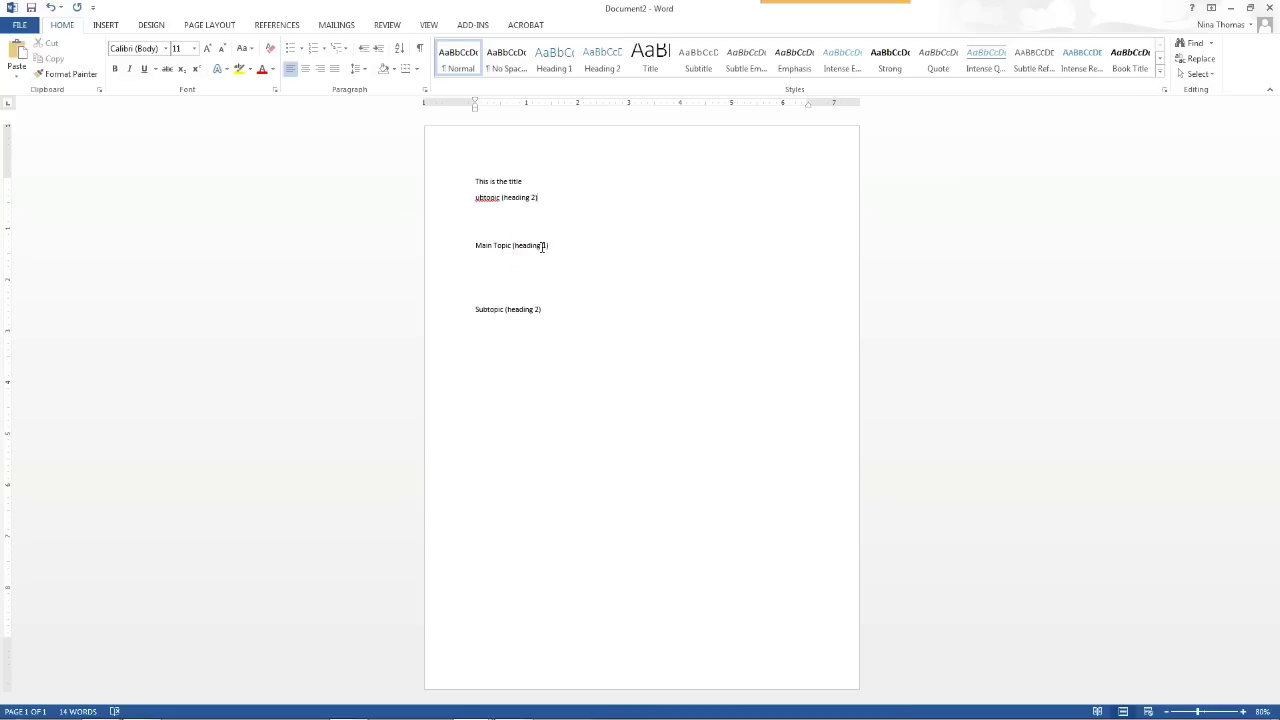
key(ctrl+z)
key(ctrl+Return)
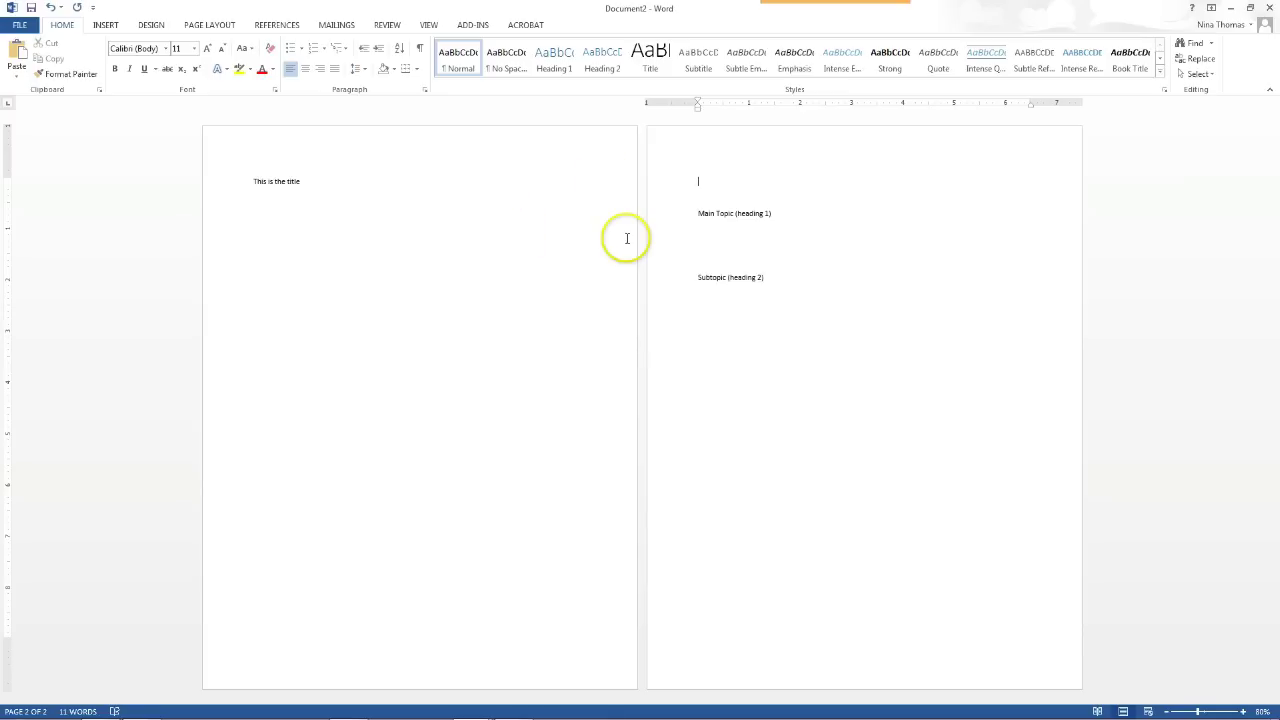
key(Delete)
key(Delete)
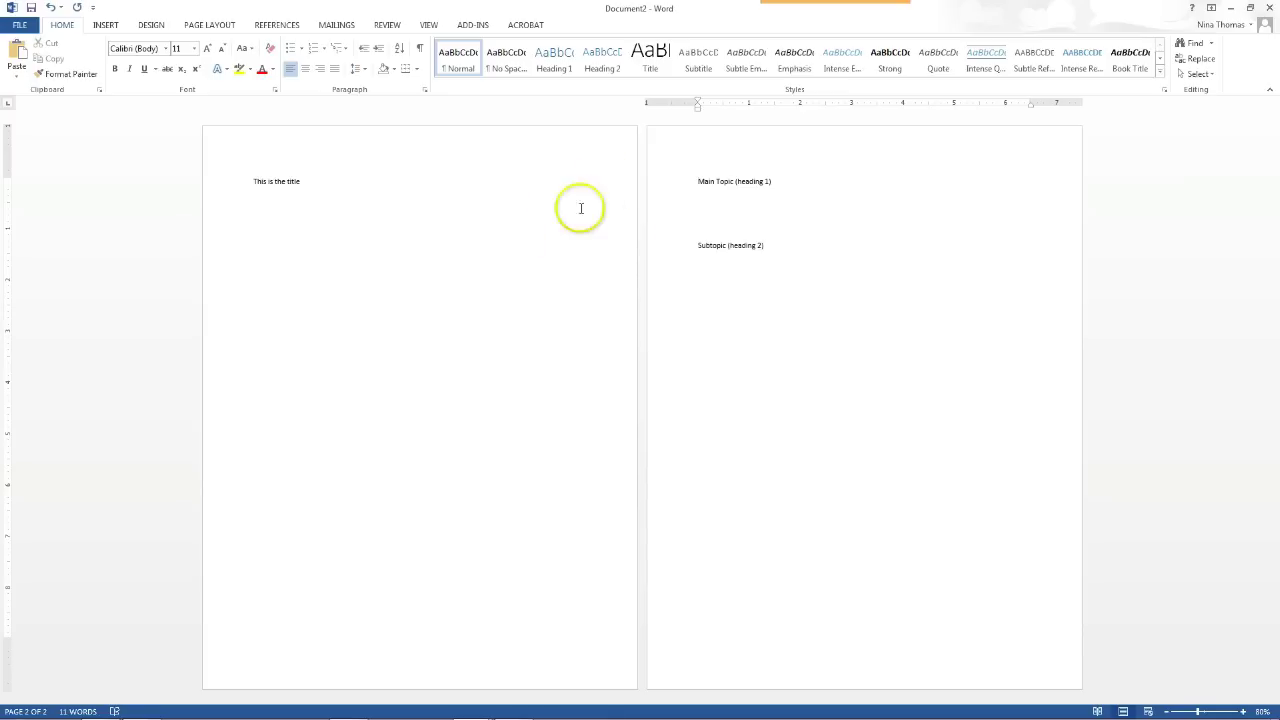
Add "Some text here." below the subtopic and repeat the sentence once on the same line, deleting the surplus pasted lines
click(846, 285)
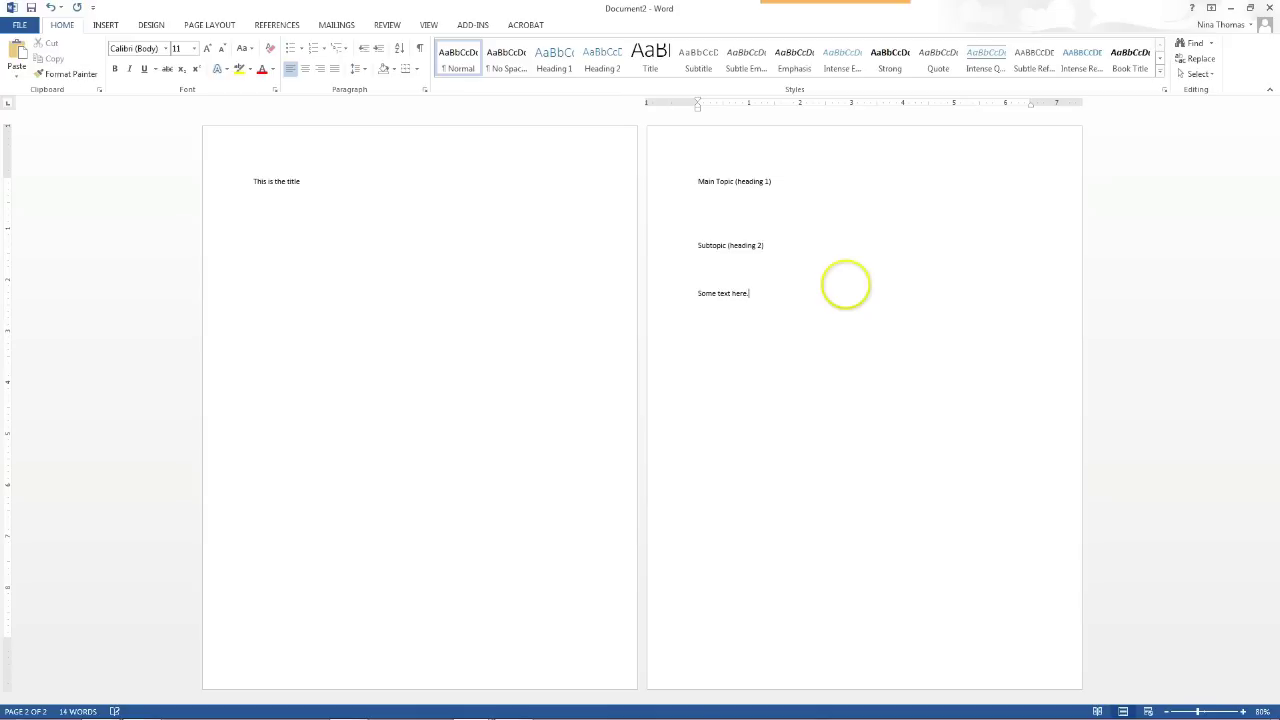
click(681, 292)
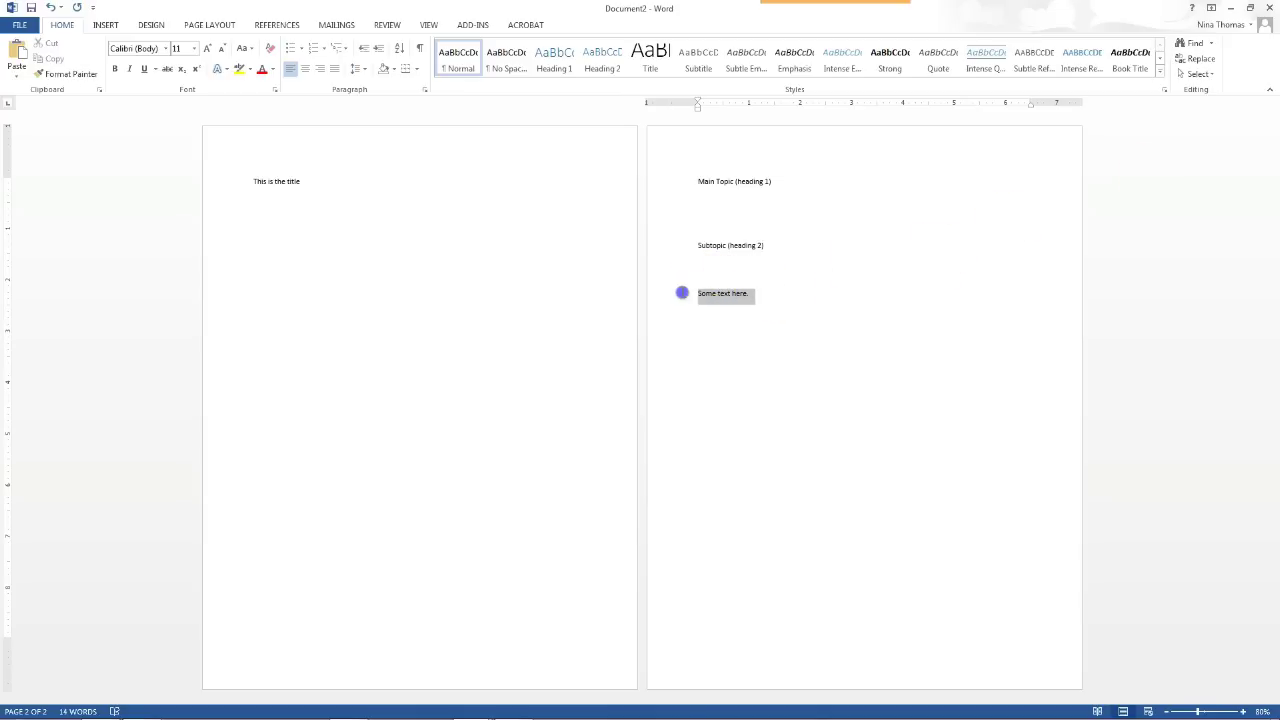
key(ctrl+c)
click(789, 294)
key(ctrl+v)
key(ctrl+v)
key(ctrl+v)
key(ctrl+v)
drag(750, 344, 698, 311)
key(Delete)
click(803, 291)
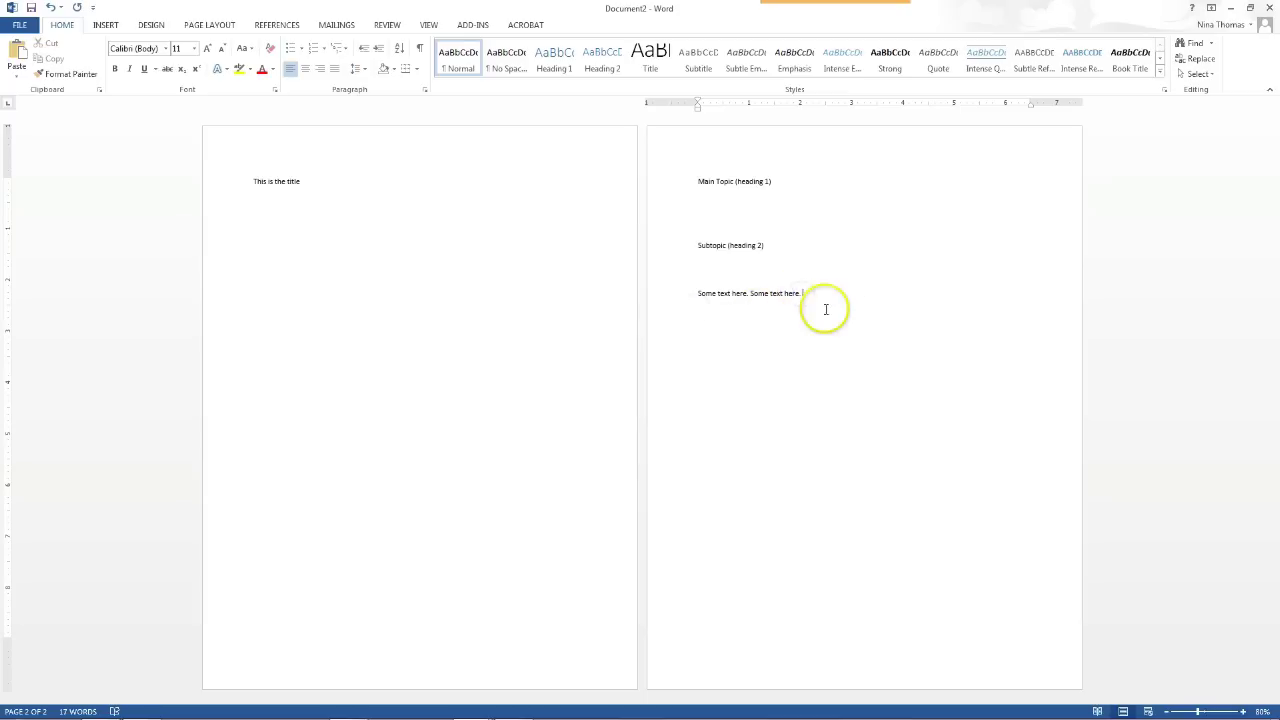
Show the formatting marks and lengthen the body paragraph by pasting nine more copies of its two-sentence line at its end
click(419, 50)
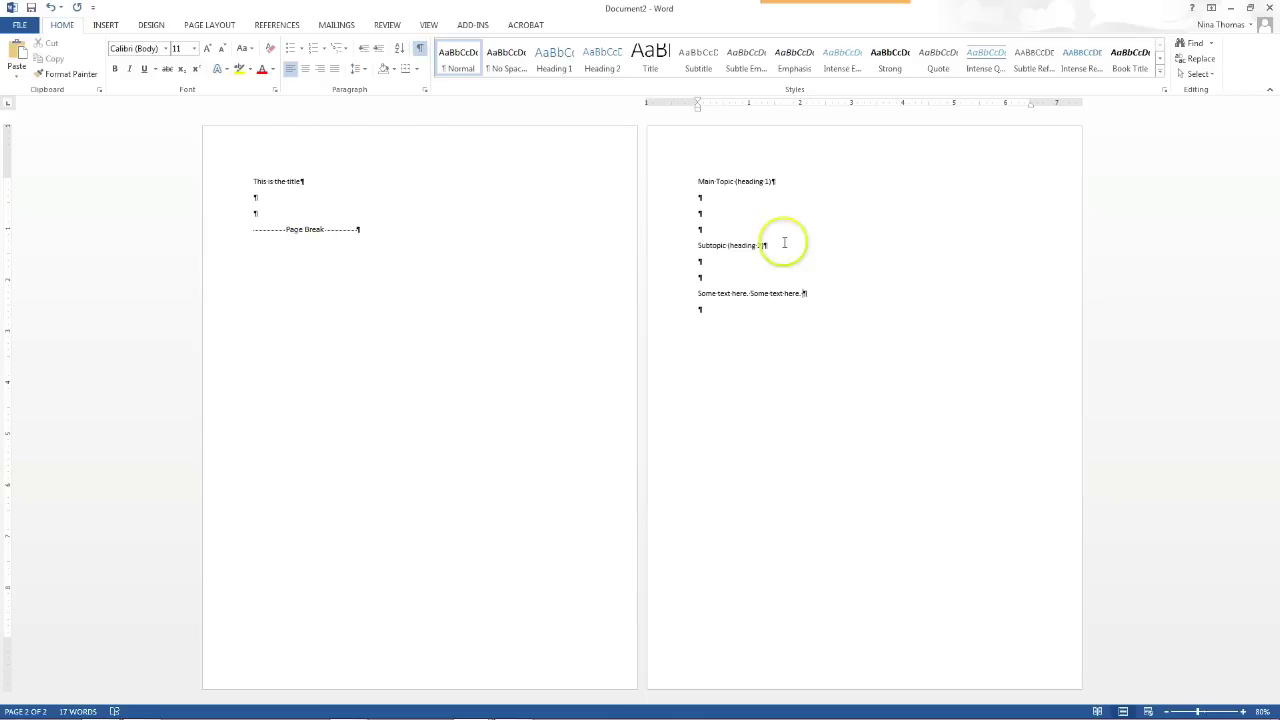
drag(697, 293, 801, 292)
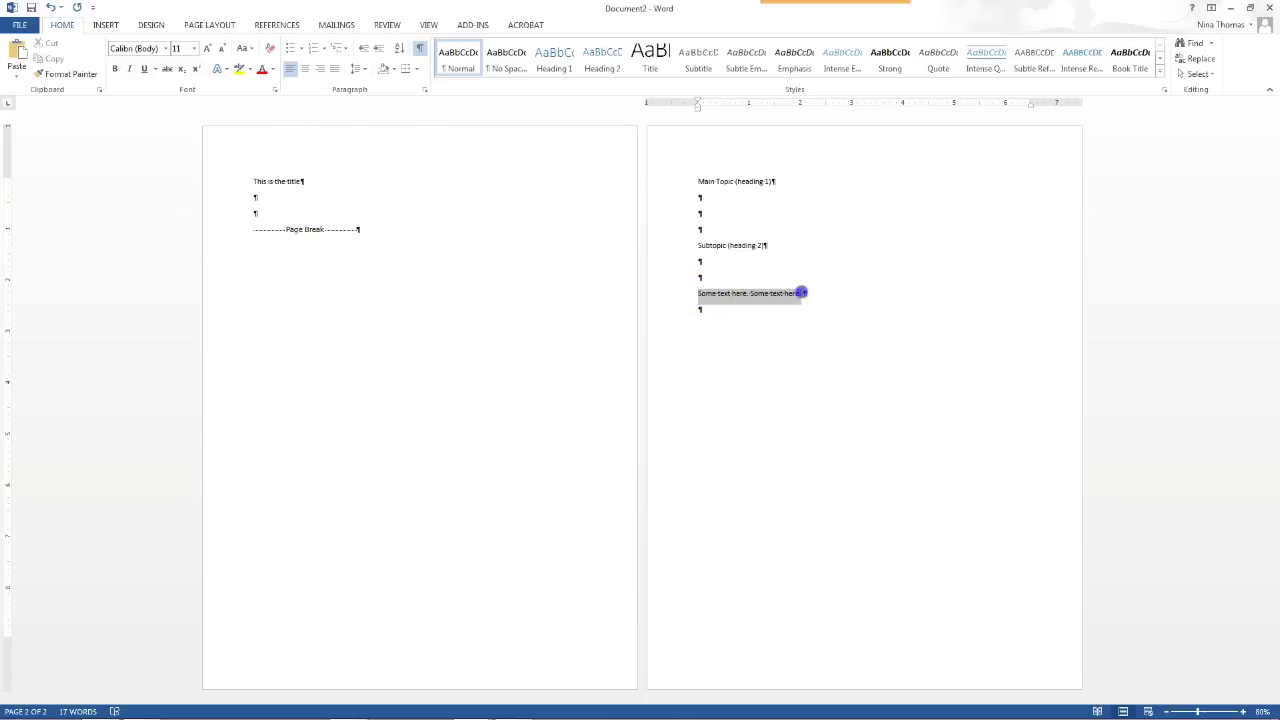
click(803, 292)
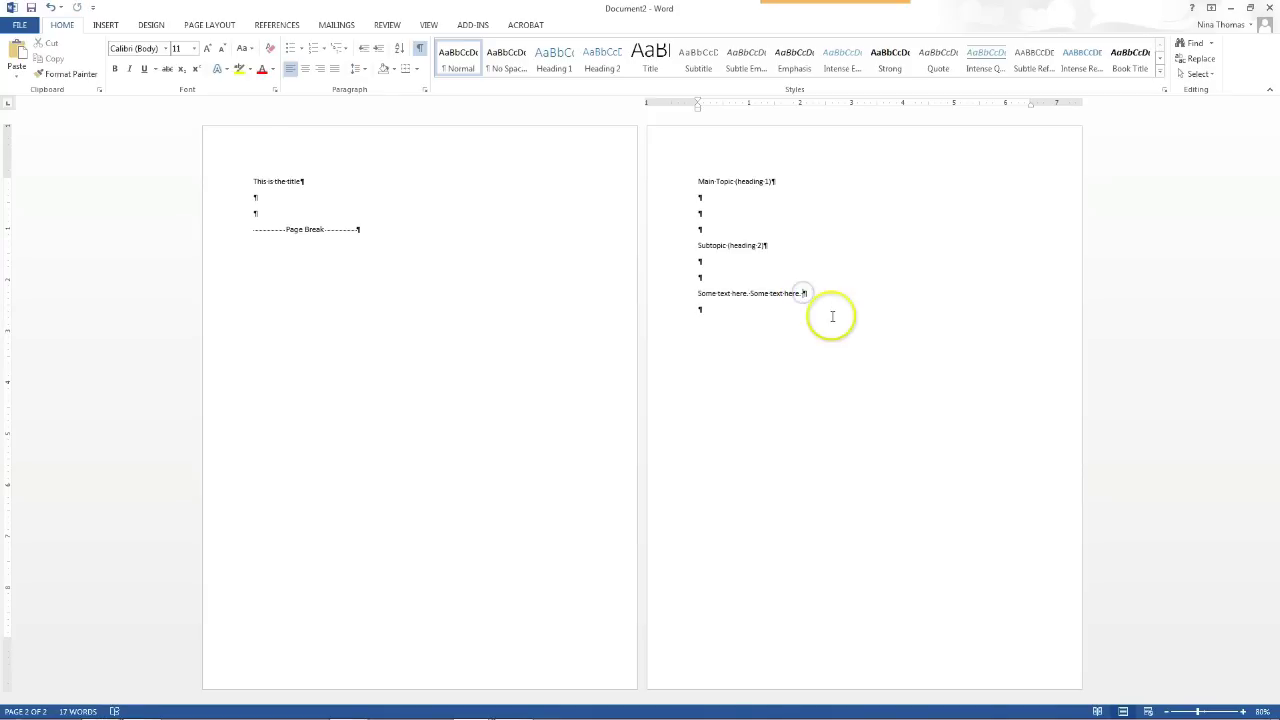
key(ctrl+v)
key(ctrl+v)
key(ctrl+v)
key(ctrl+v)
key(ctrl+v)
key(ctrl+v)
key(ctrl+v)
key(ctrl+v)
key(ctrl+v)
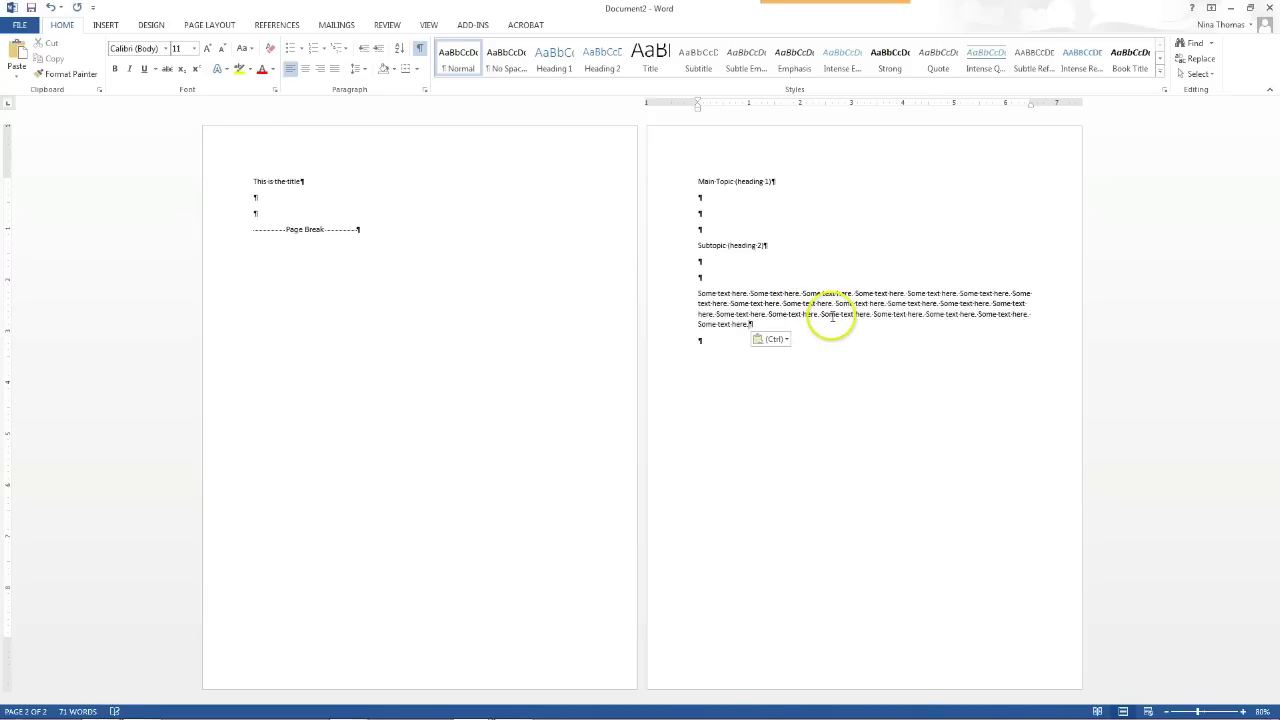
double_click(704, 300)
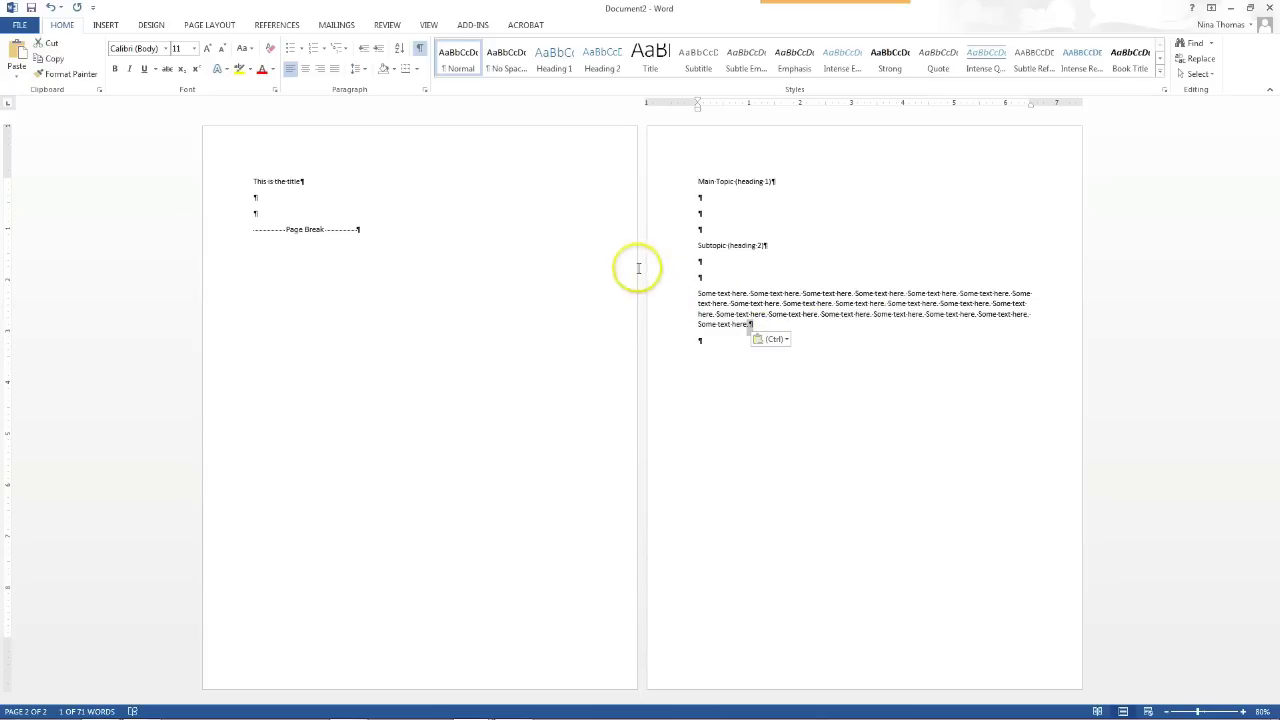
Hide the formatting marks throughout the document
click(703, 280)
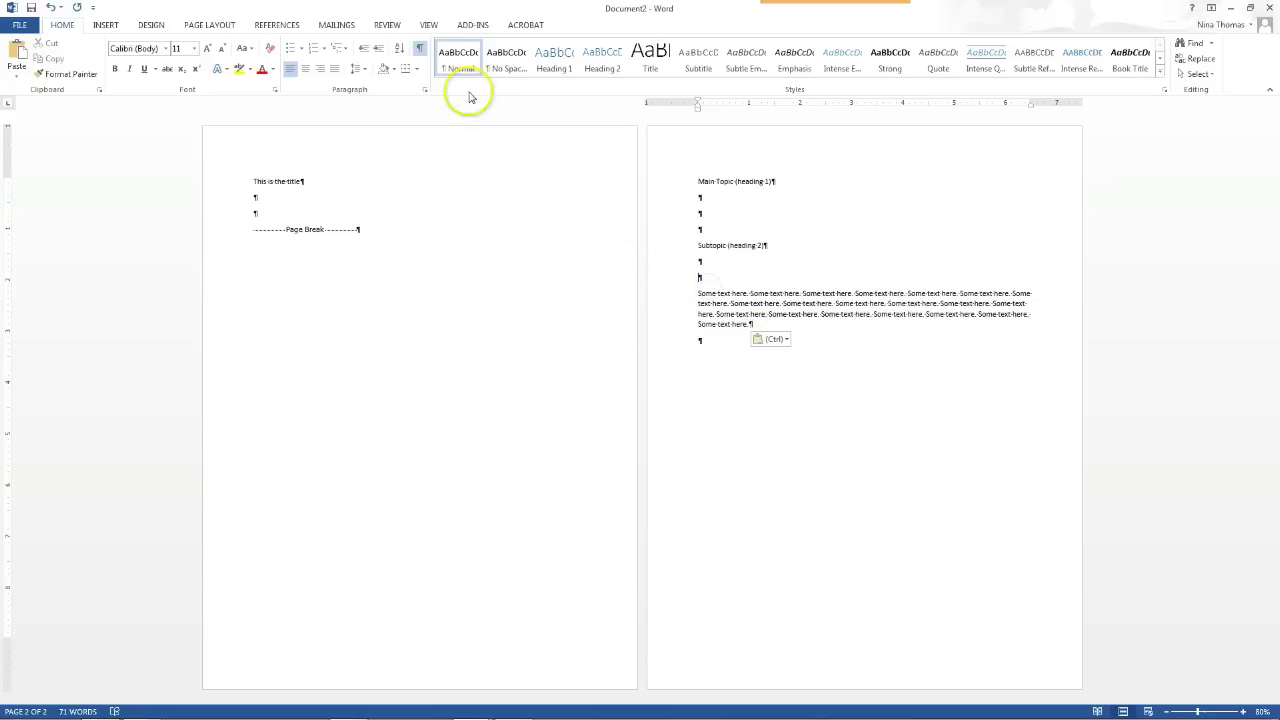
click(419, 49)
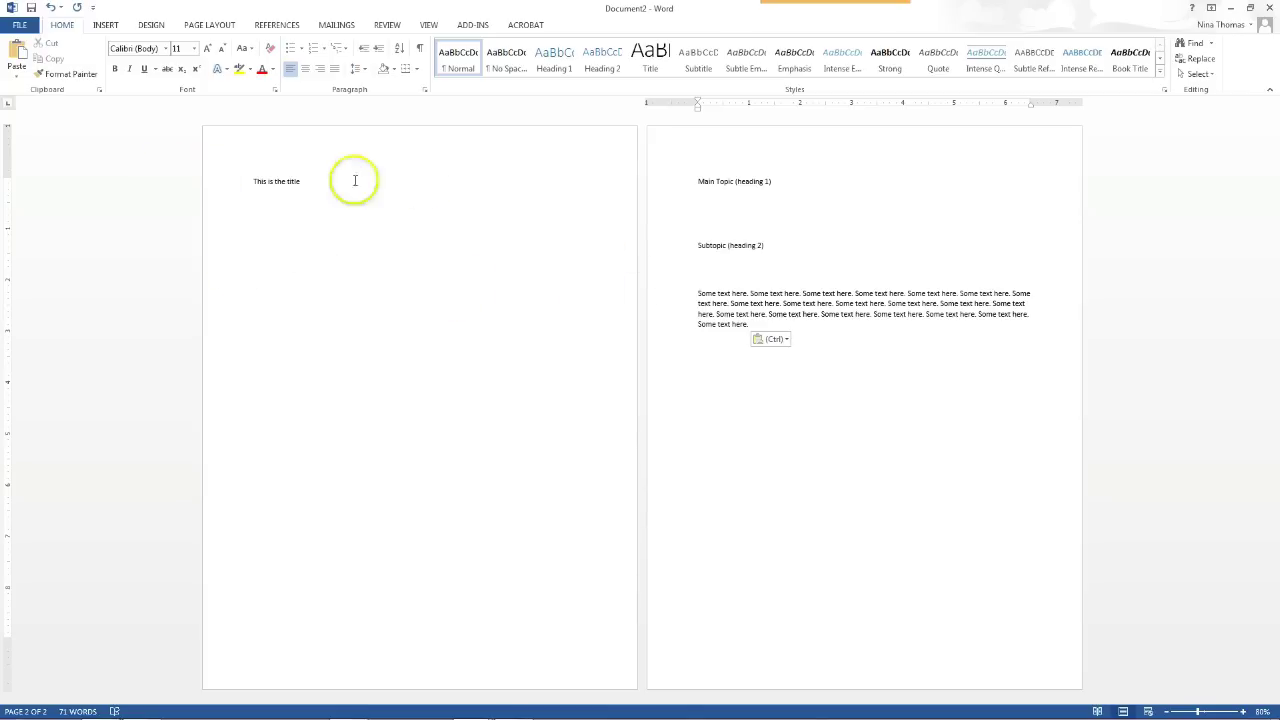
click(259, 181)
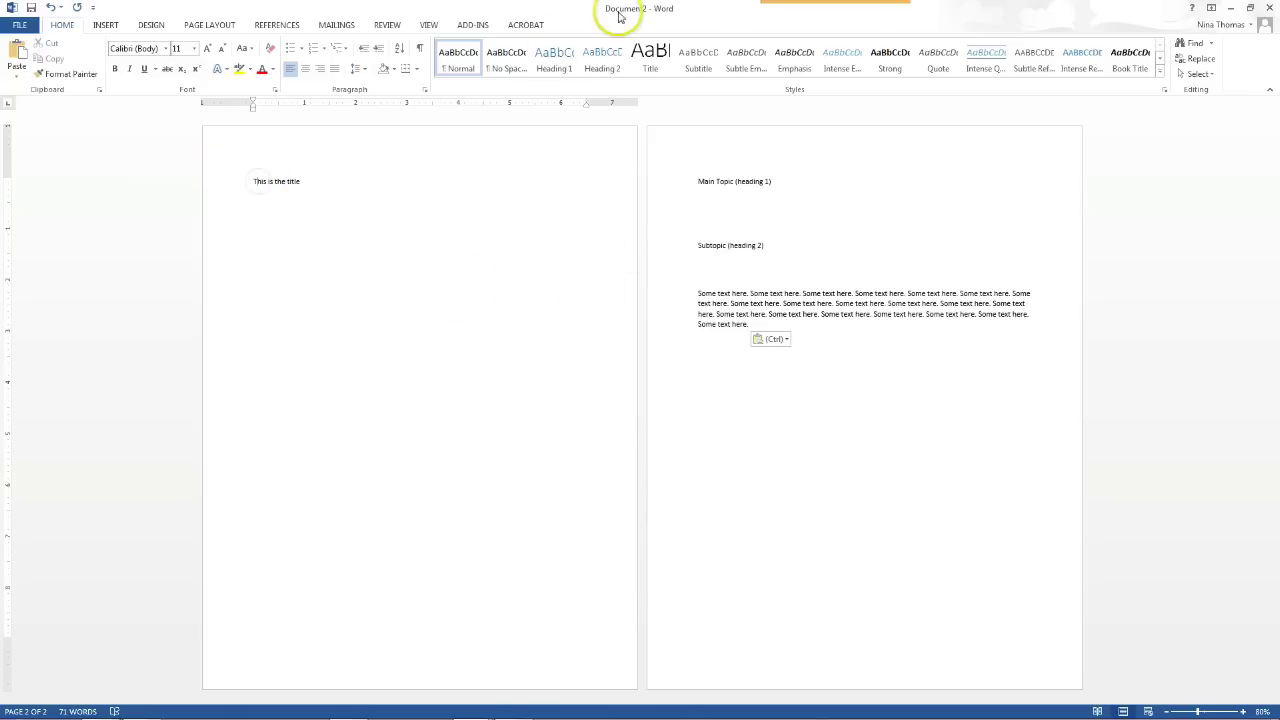
click(650, 58)
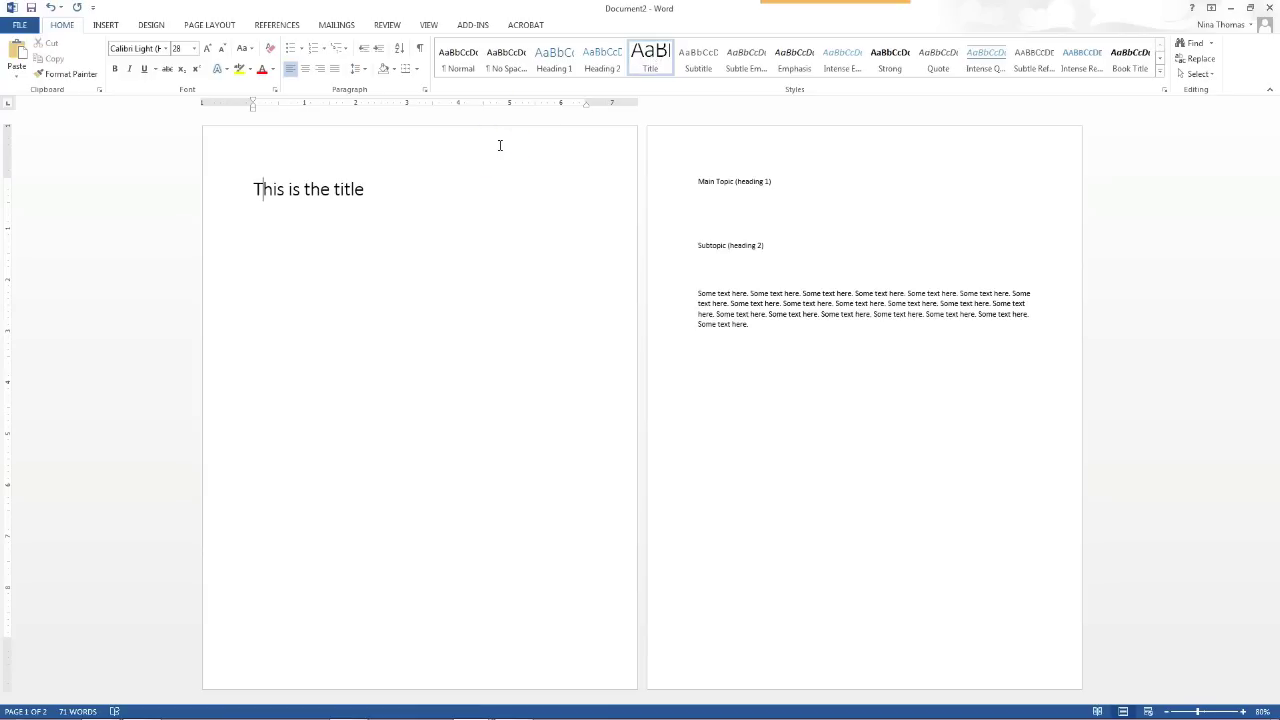
key(ctrl+z)
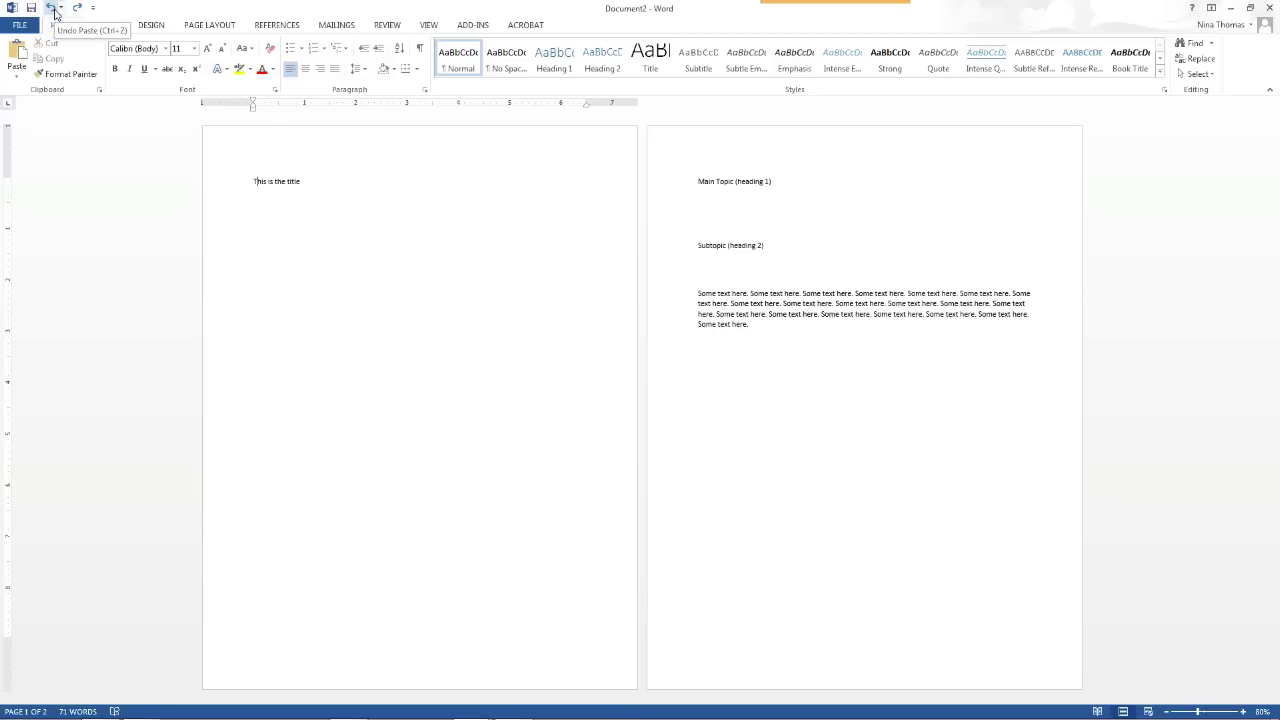
Apply the Title style to the "This is the title" line on the first page
click(298, 181)
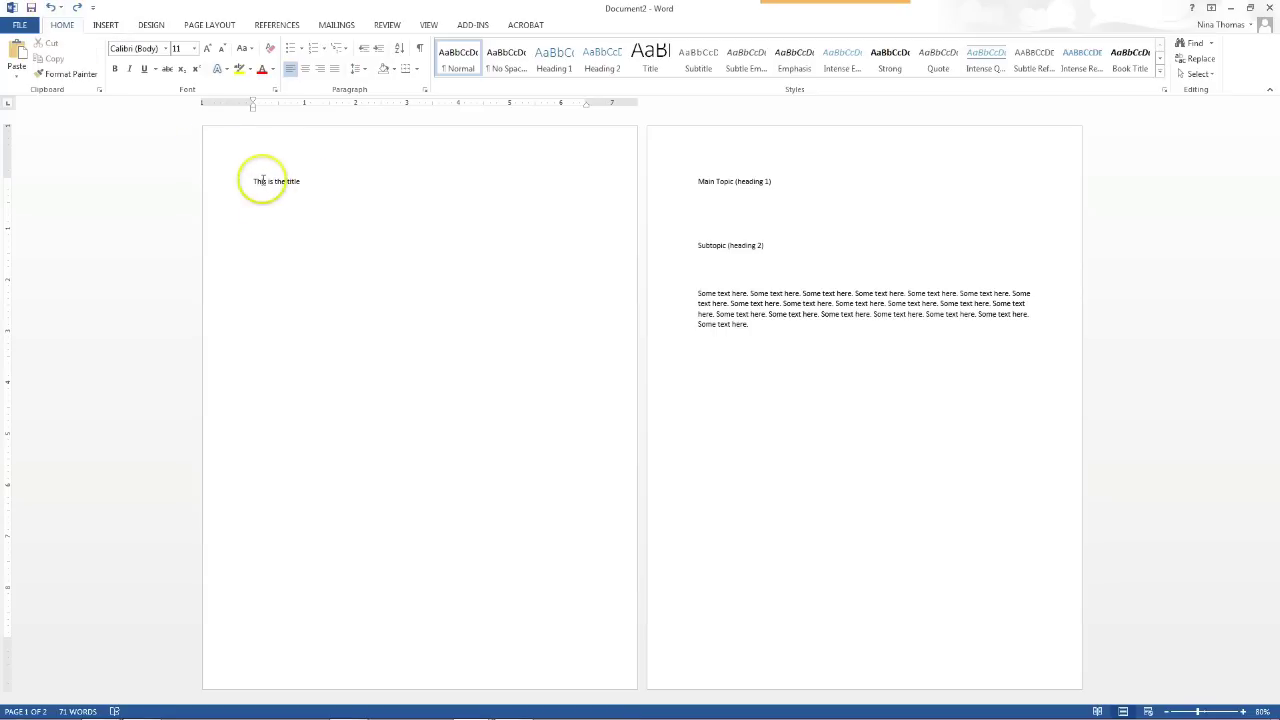
click(651, 70)
Apply the Heading 1 style to the main topic line and append "CTRL+ATL+1" in italics at its end
click(710, 182)
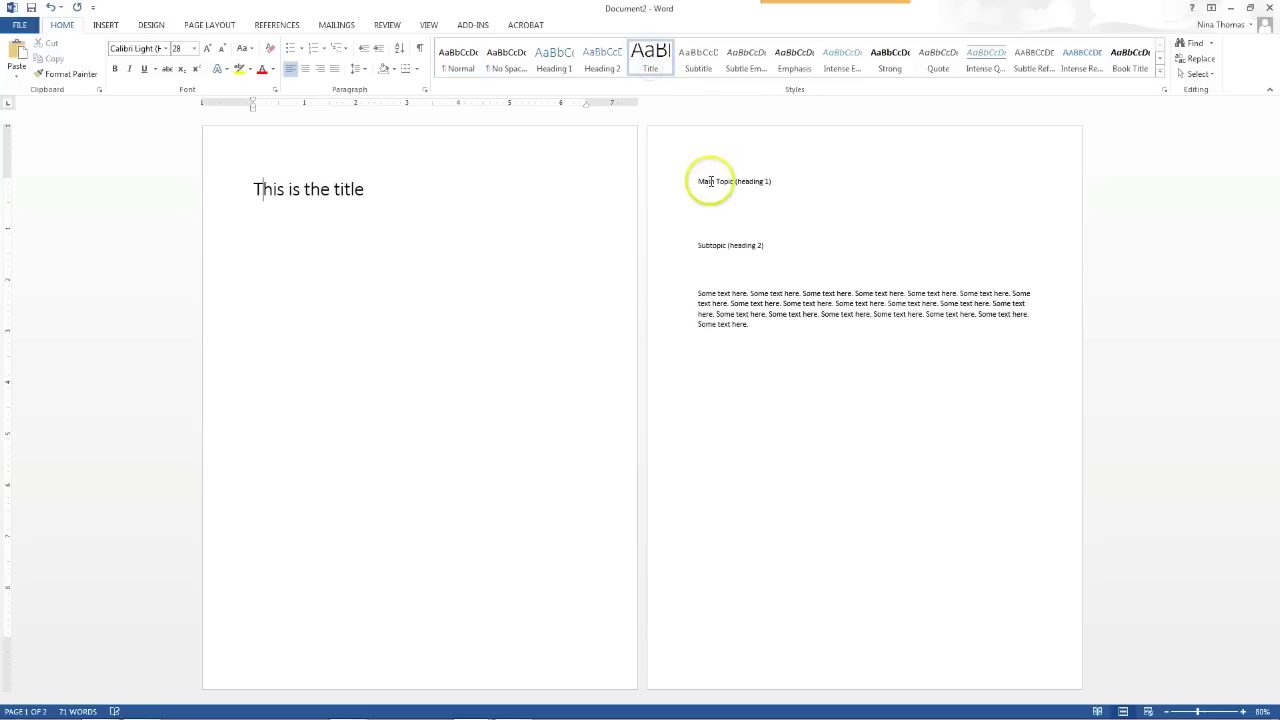
drag(777, 181, 700, 181)
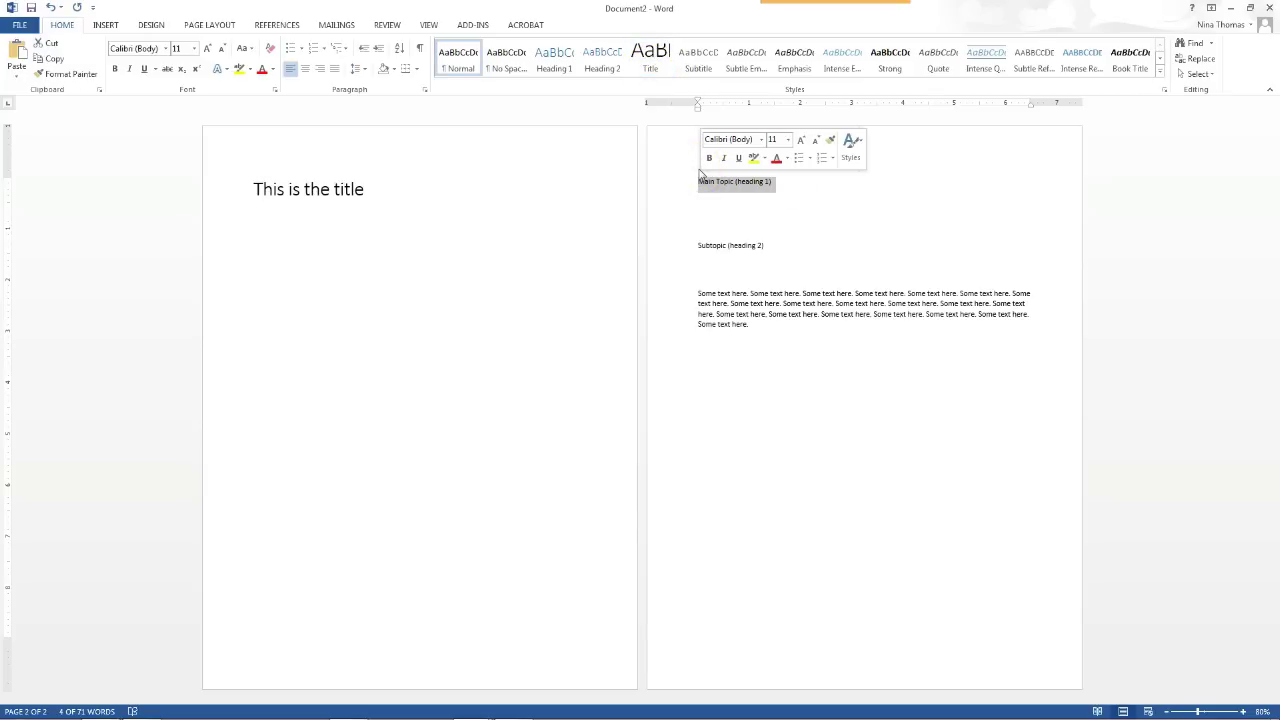
click(744, 181)
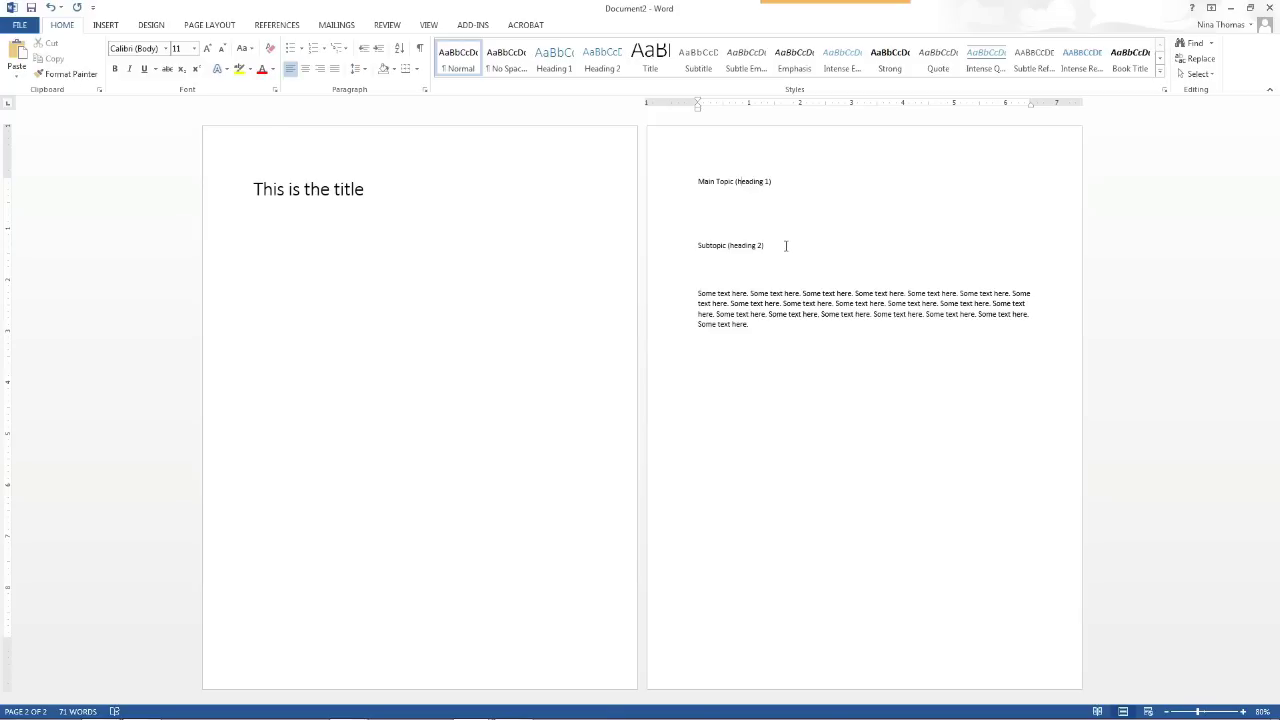
key(ctrl+alt+1)
click(809, 189)
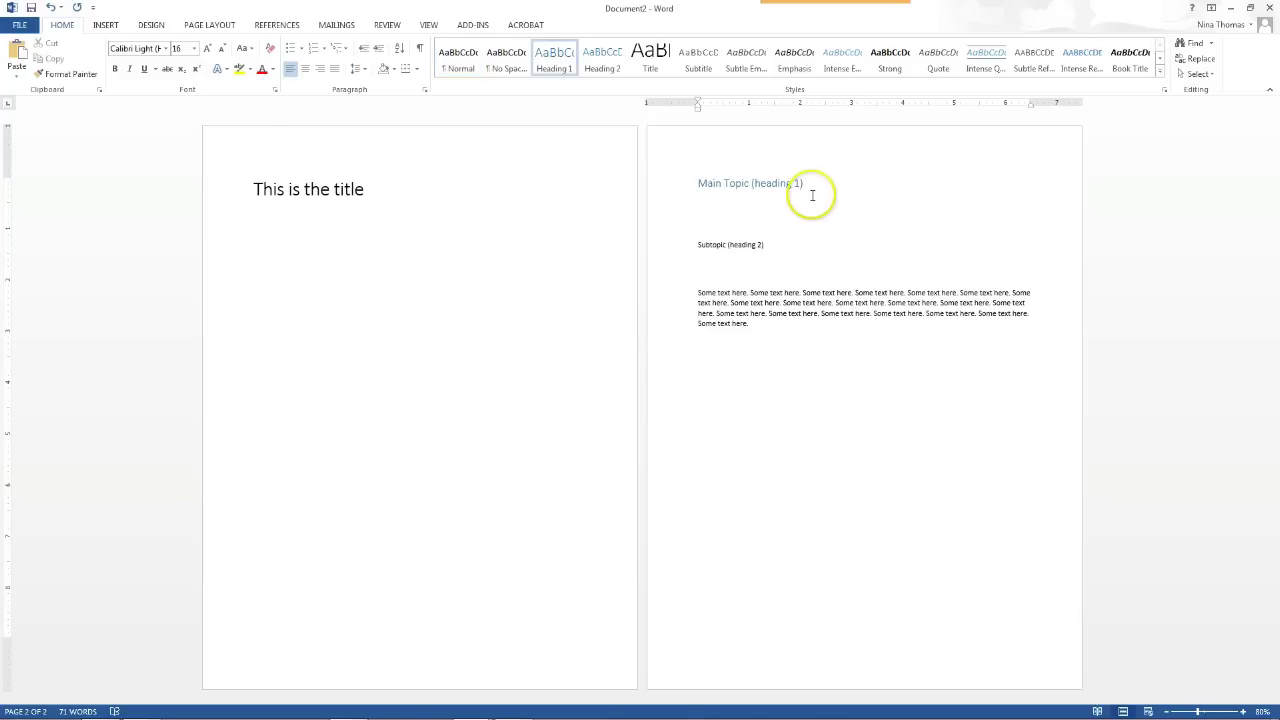
key(ctrl+i)
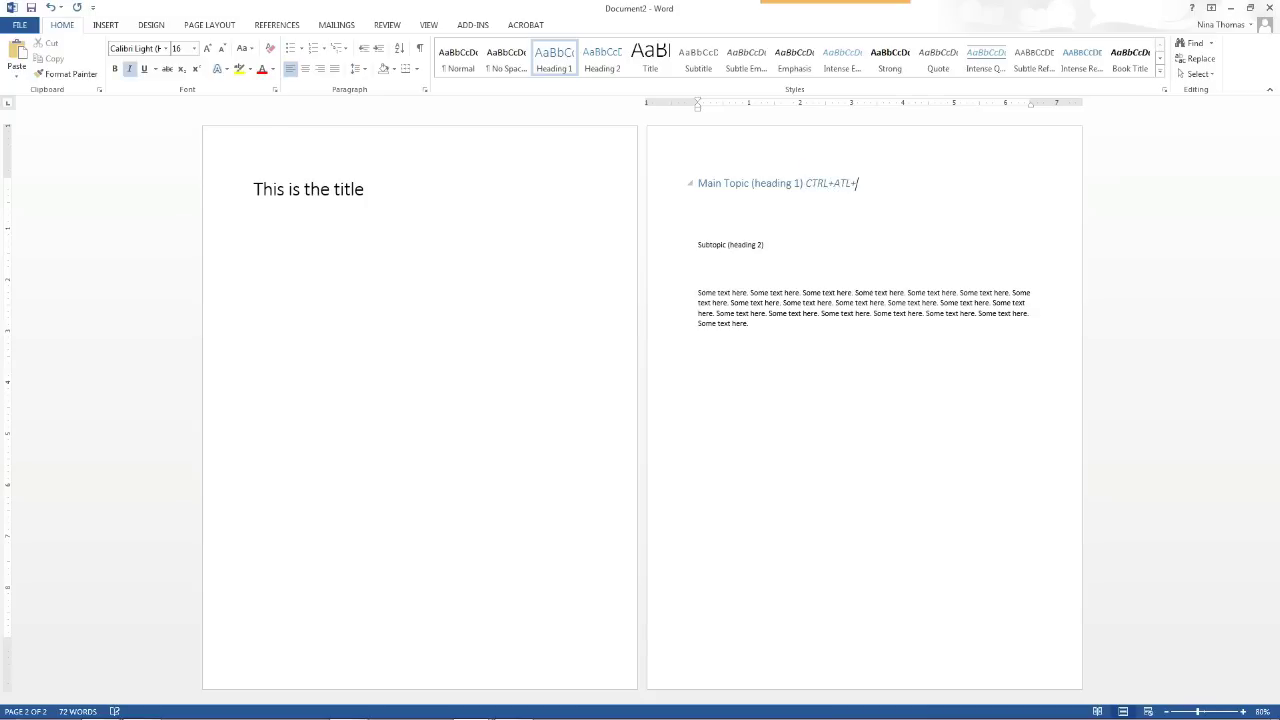
click(805, 152)
Apply the Heading 2 style to the subtopic line and append "CTRL+ATL+2" in italics at its end
click(806, 244)
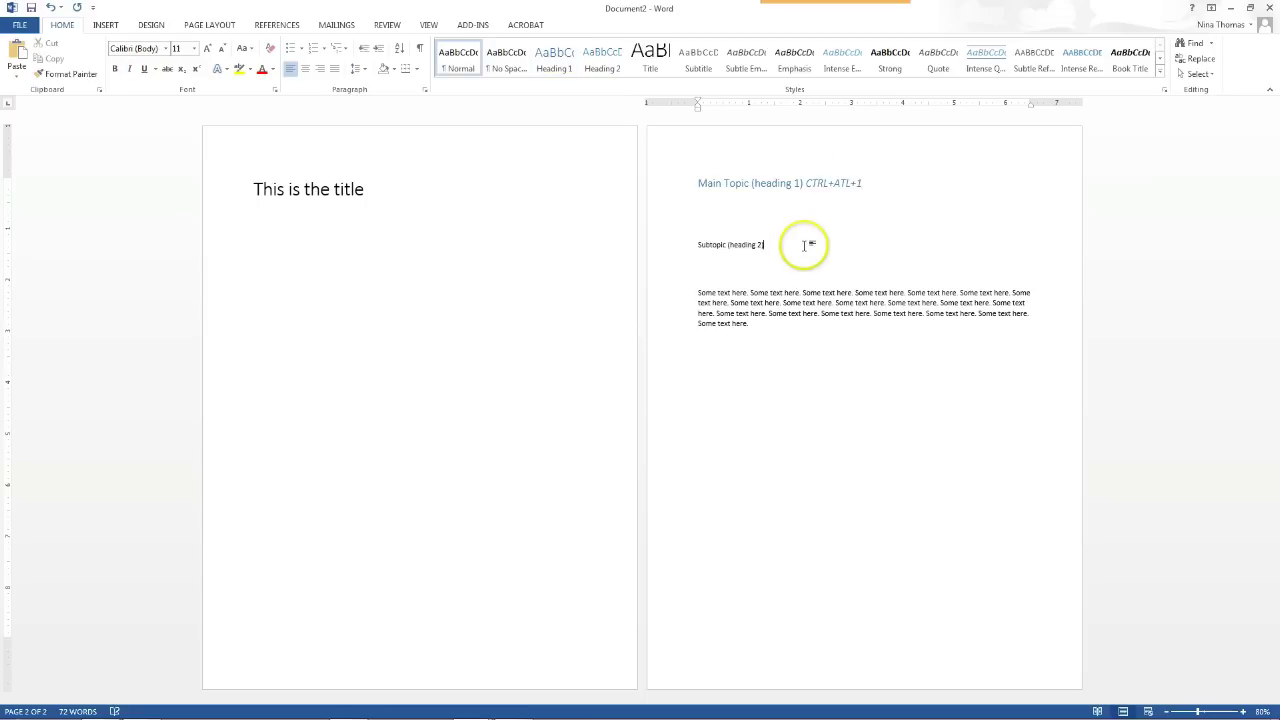
key(ctrl+alt+2)
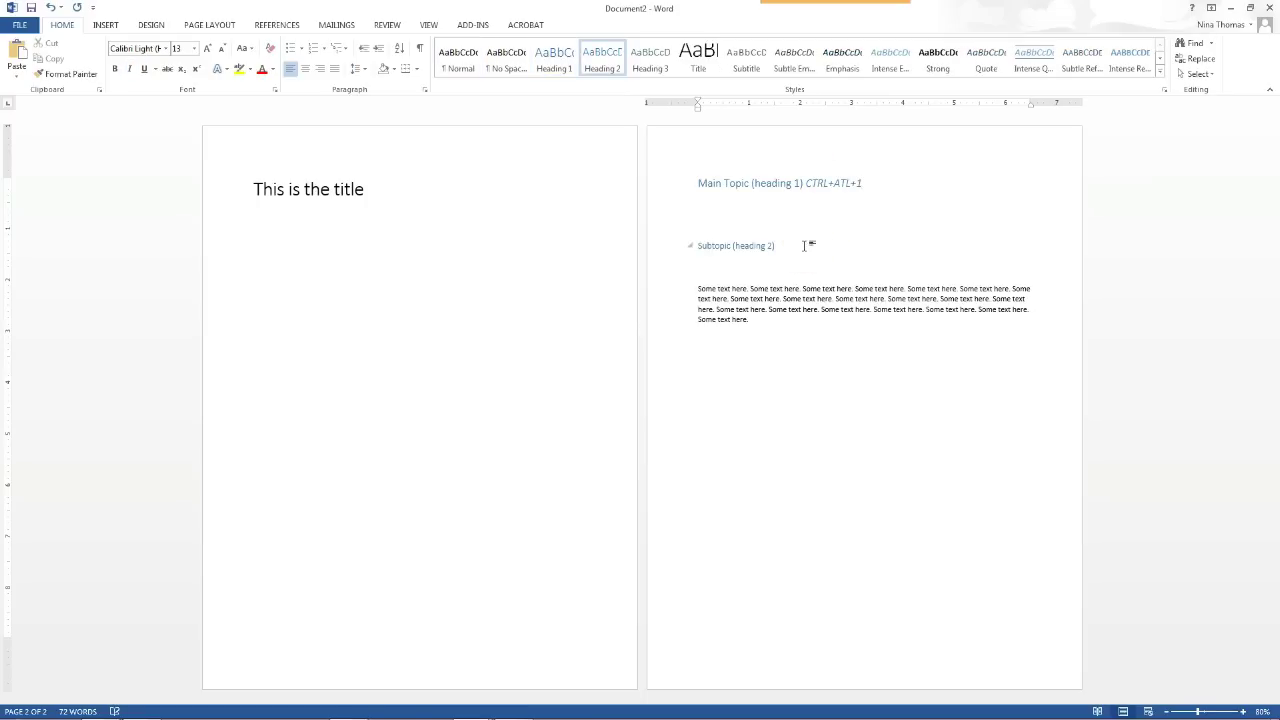
click(806, 245)
click(778, 276)
key(ctrl+i)
click(766, 294)
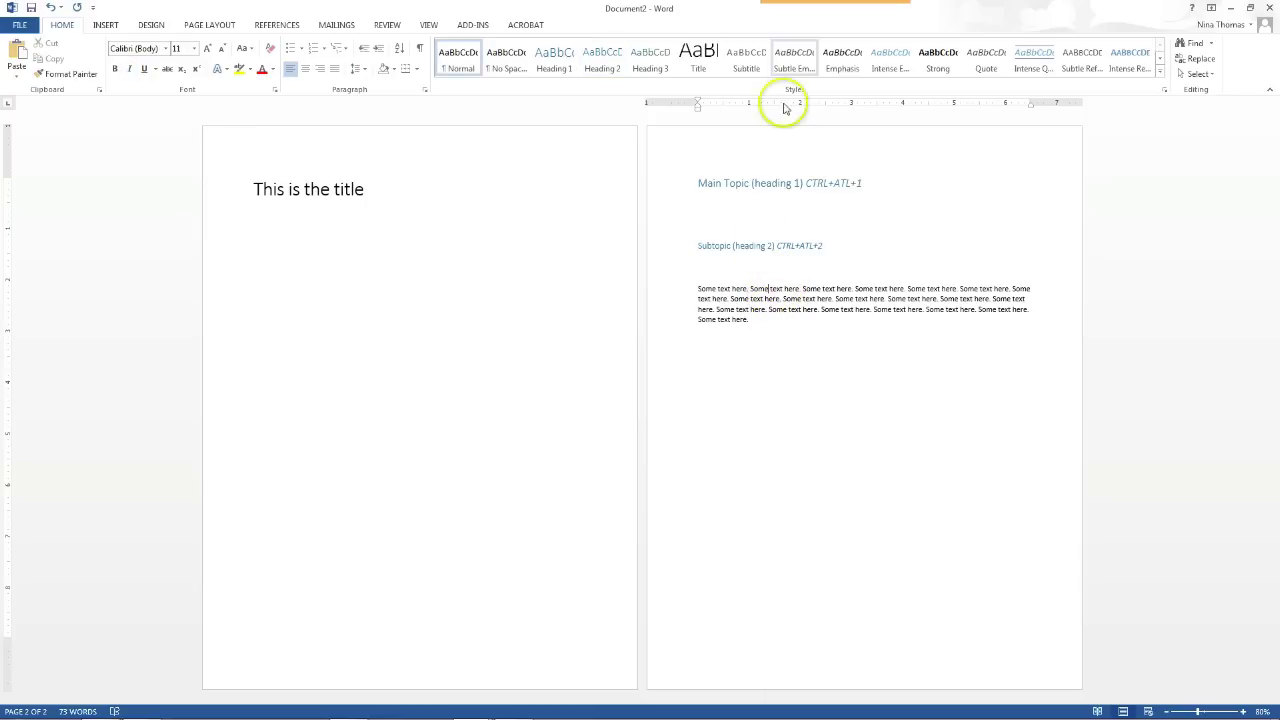
key(ctrl+alt+2)
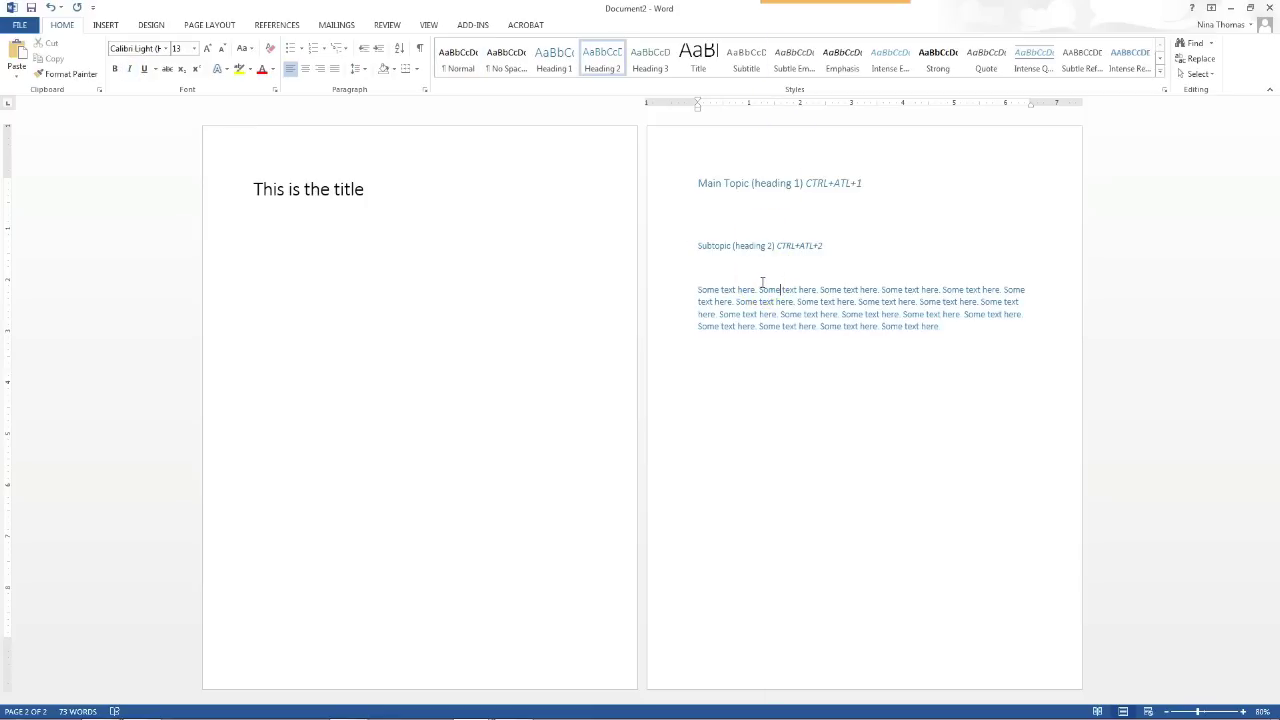
key(ctrl+z)
Append "Ctrl+shift+n" in bold italics at the end of the body paragraph
click(767, 319)
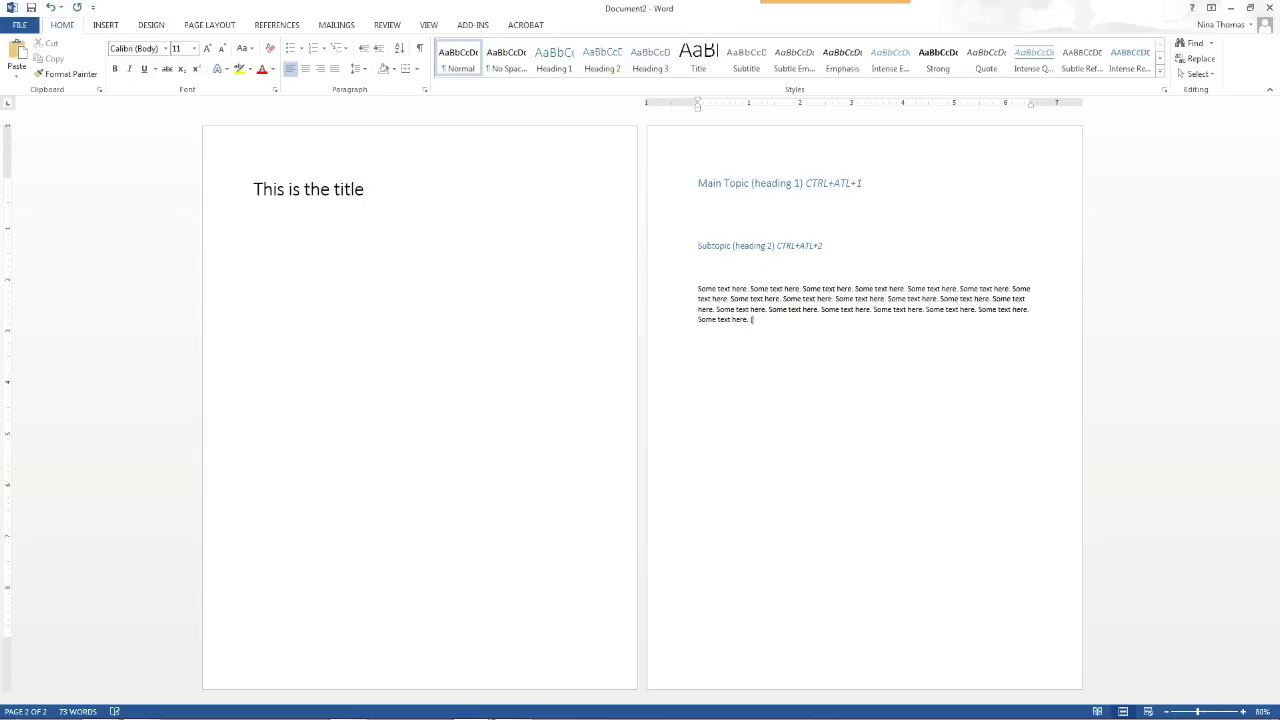
key(ctrl+i)
key(ctrl+b)
click(842, 294)
Add "Main Topic # 2" as a Heading 1 line below the body paragraph, followed by a new line
click(826, 389)
key(ctrl+alt+1)
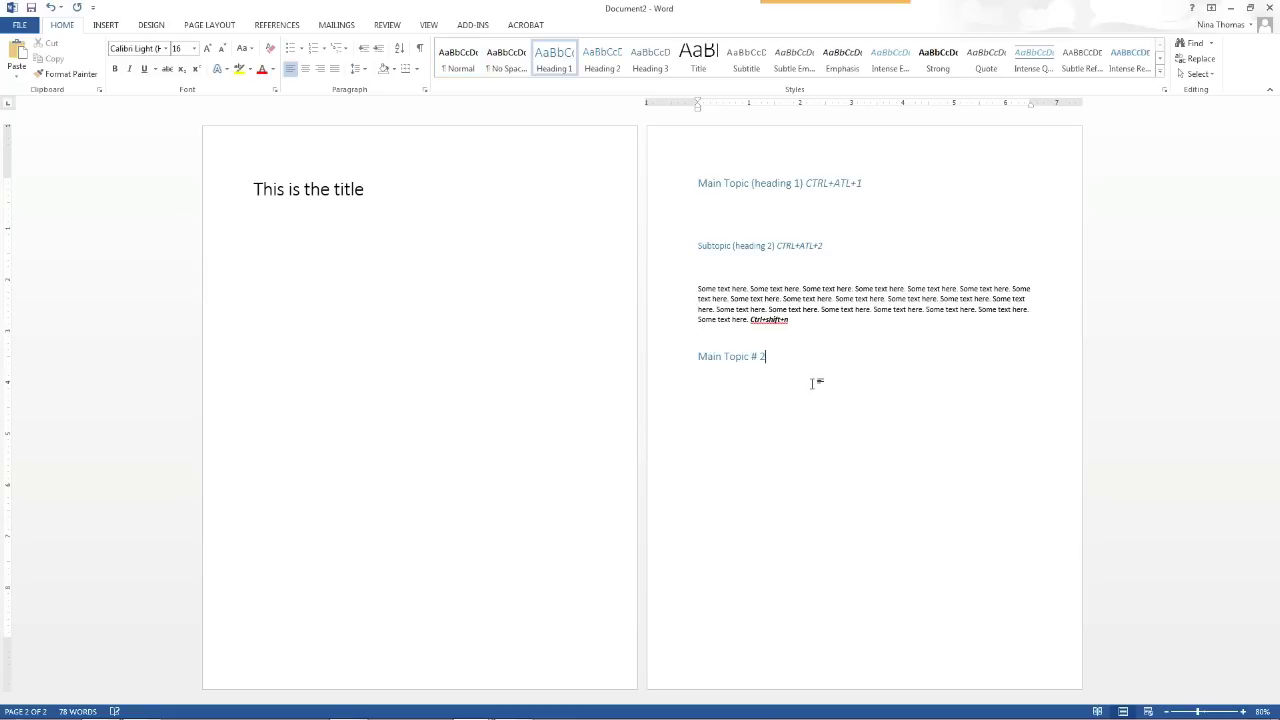
key(Return)
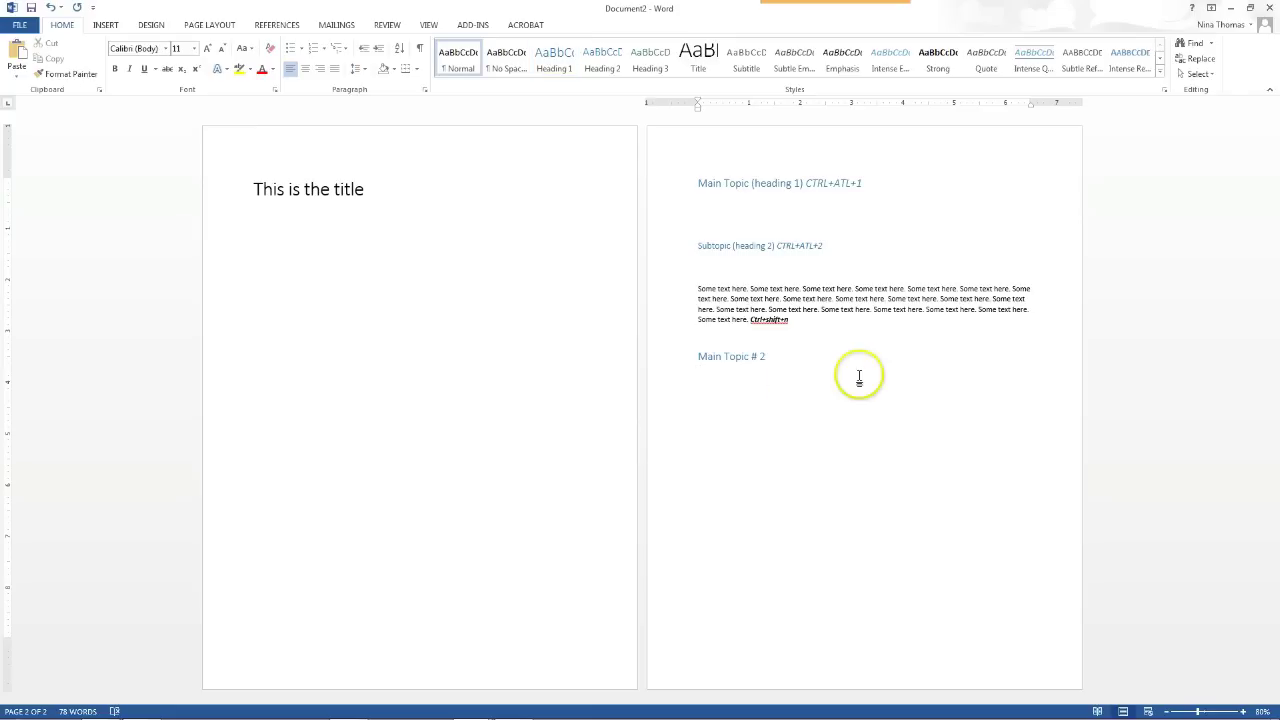
Replace the "Main Topic # 2" line with a copy of the main topic, subtopic and body paragraph above it
drag(808, 320, 684, 181)
key(ctrl+c)
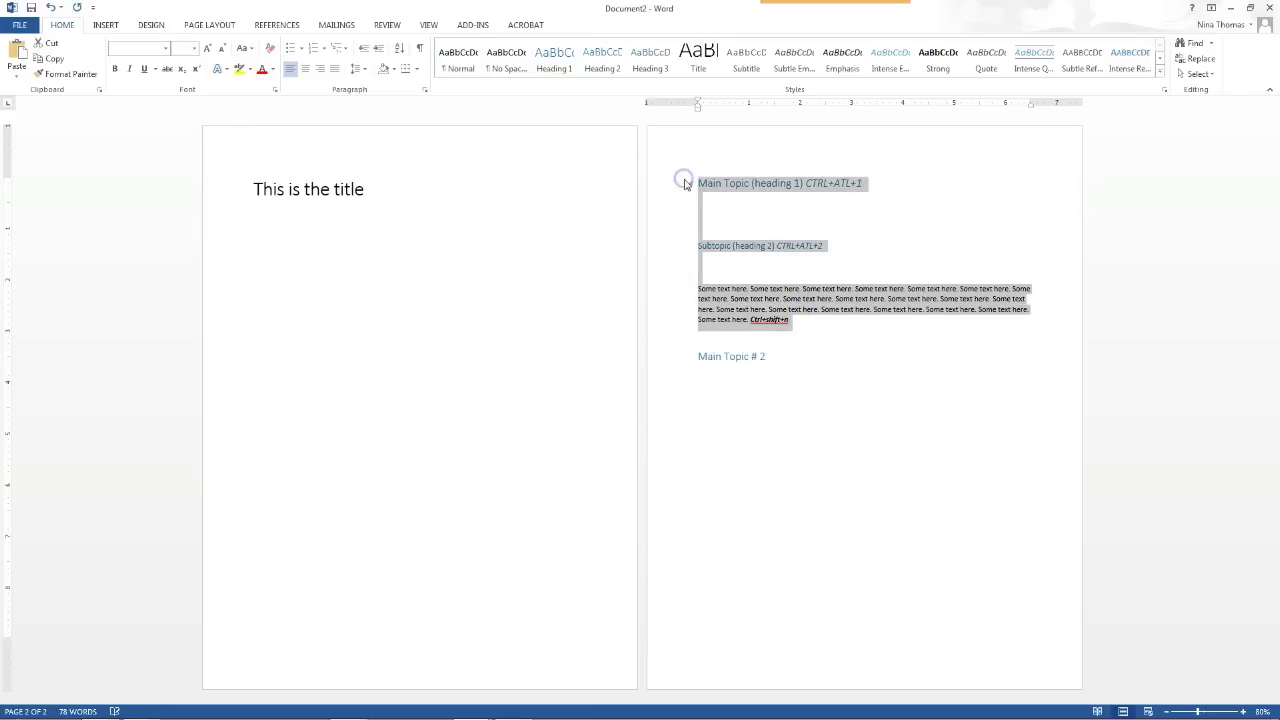
click(726, 352)
triple_click(726, 352)
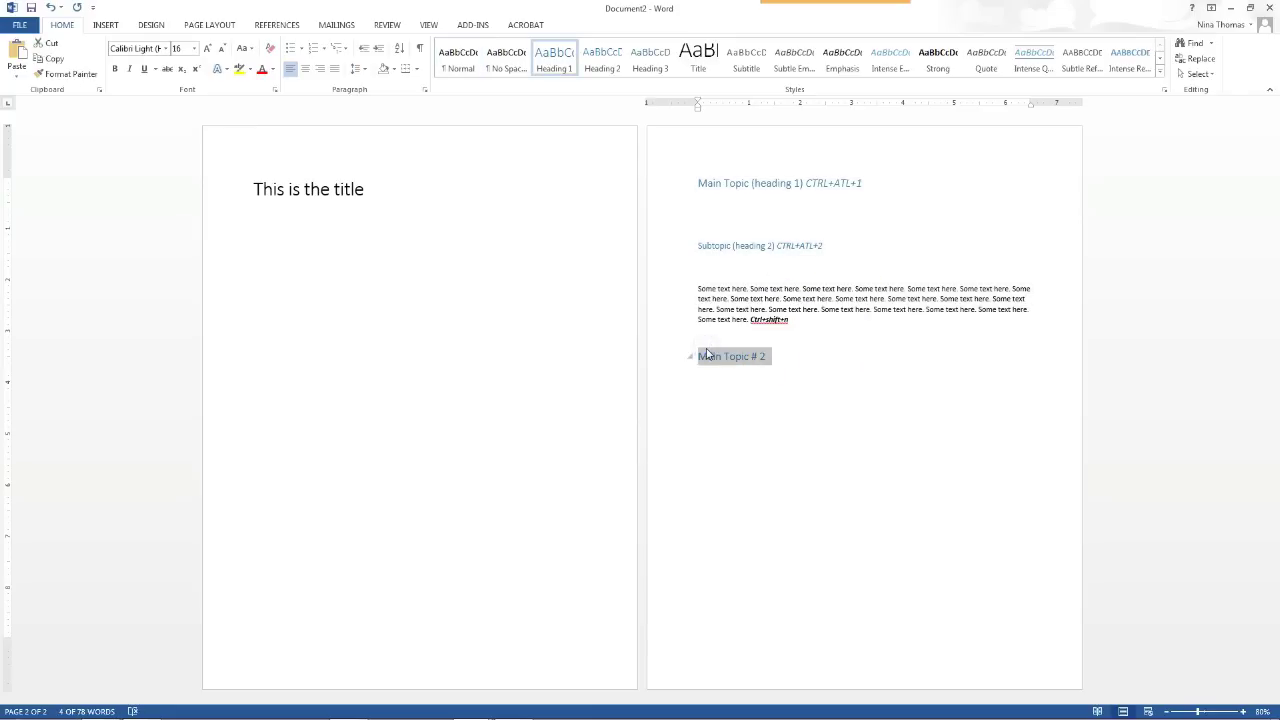
key(ctrl+v)
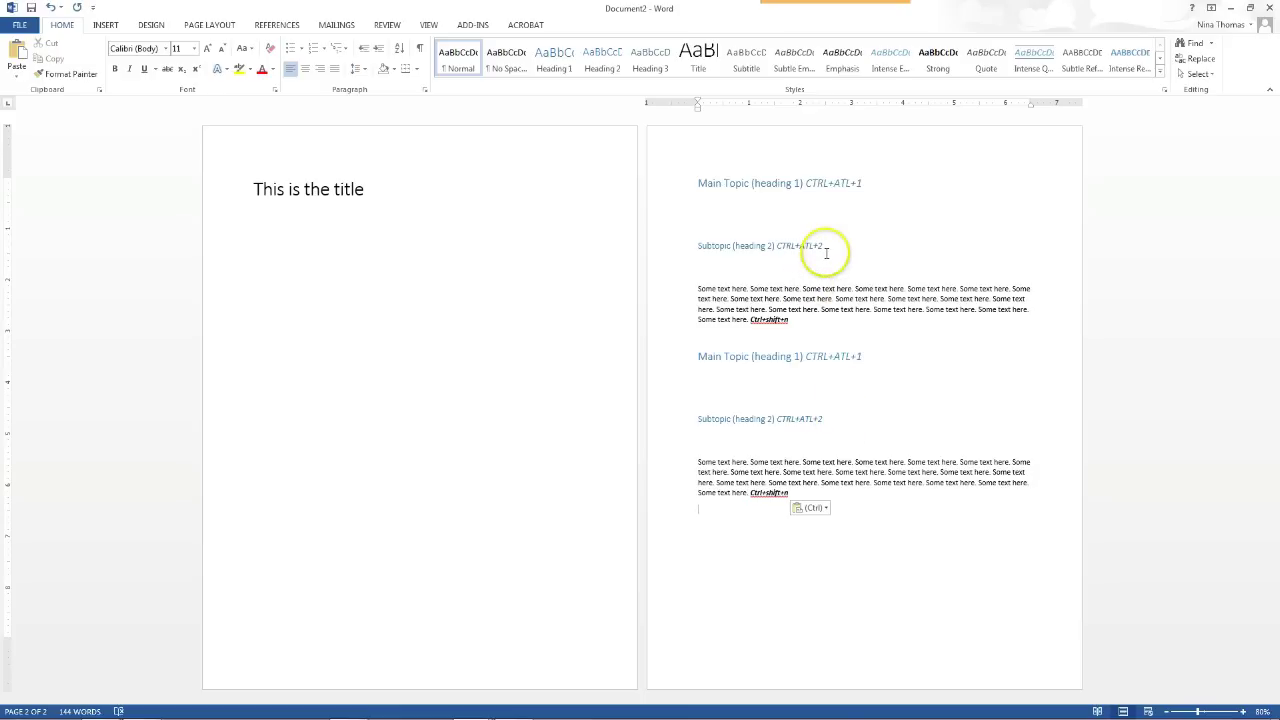
Insert a "Heading 3" line below the first subtopic and apply the Heading 3 style to it
click(825, 273)
key(Return)
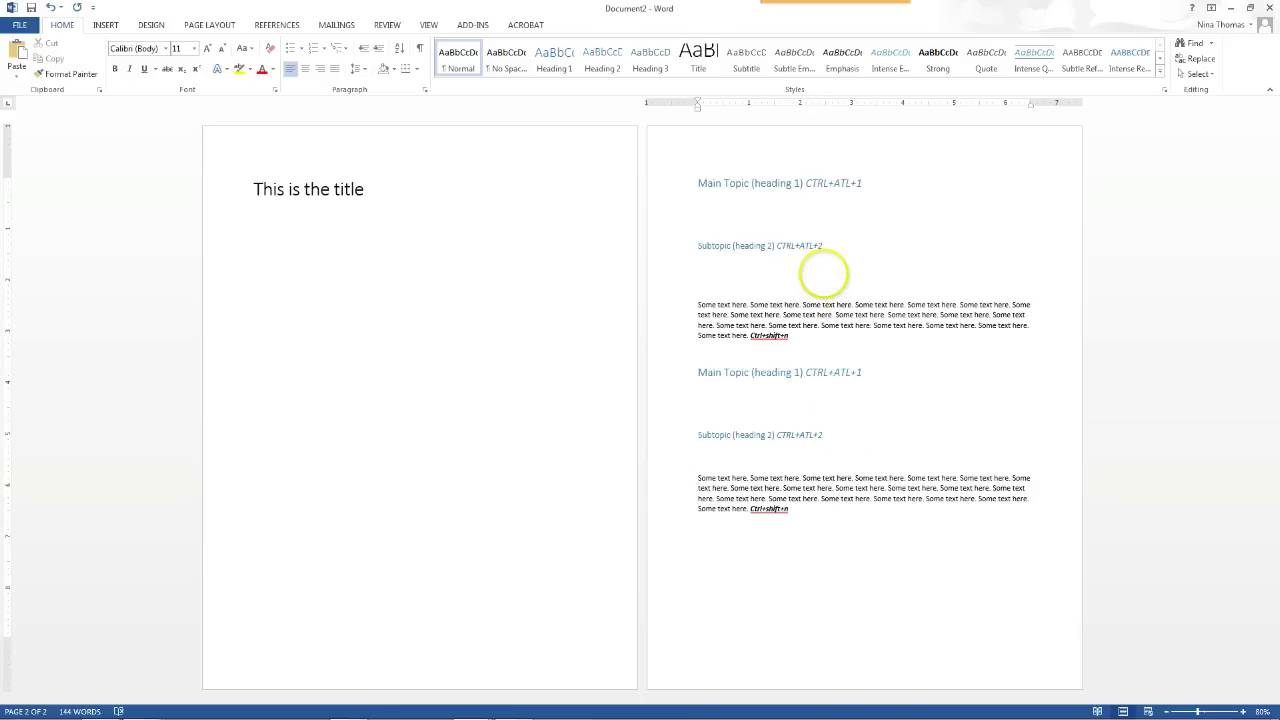
text(Heading 3)
key(ctrl+alt+3)
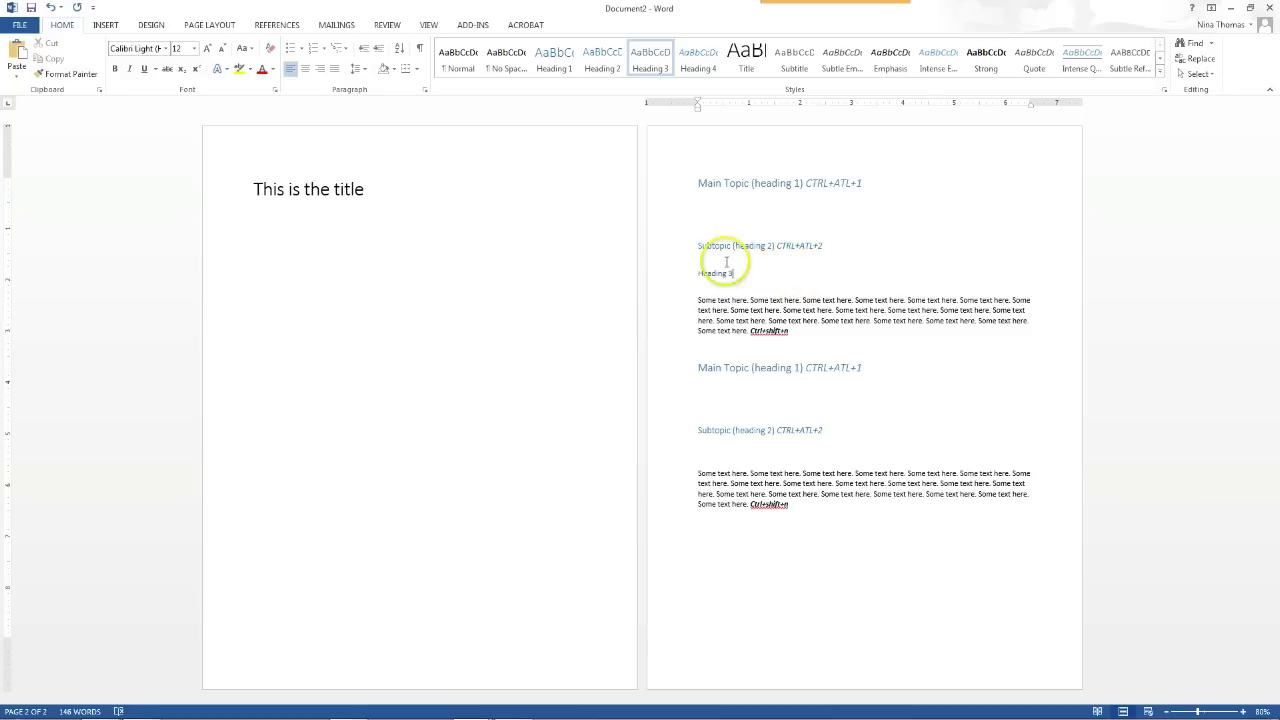
mouse_move(300, 712)
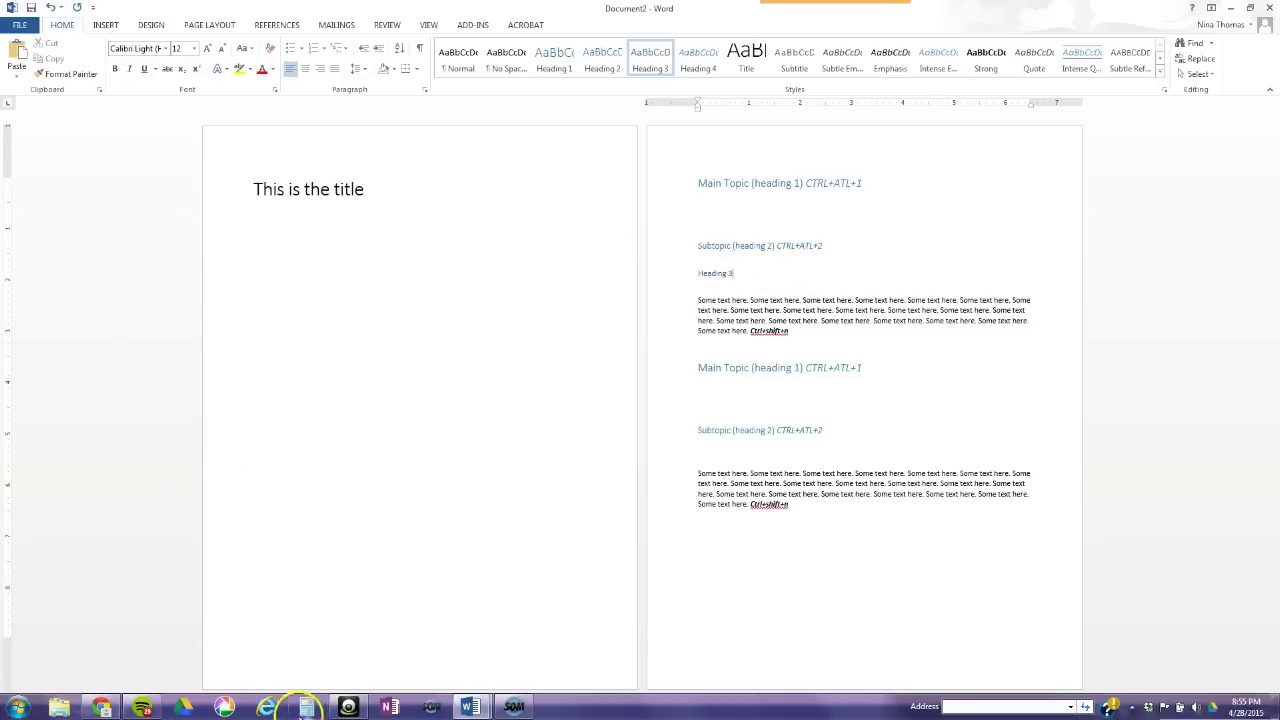
mouse_move(348, 707)
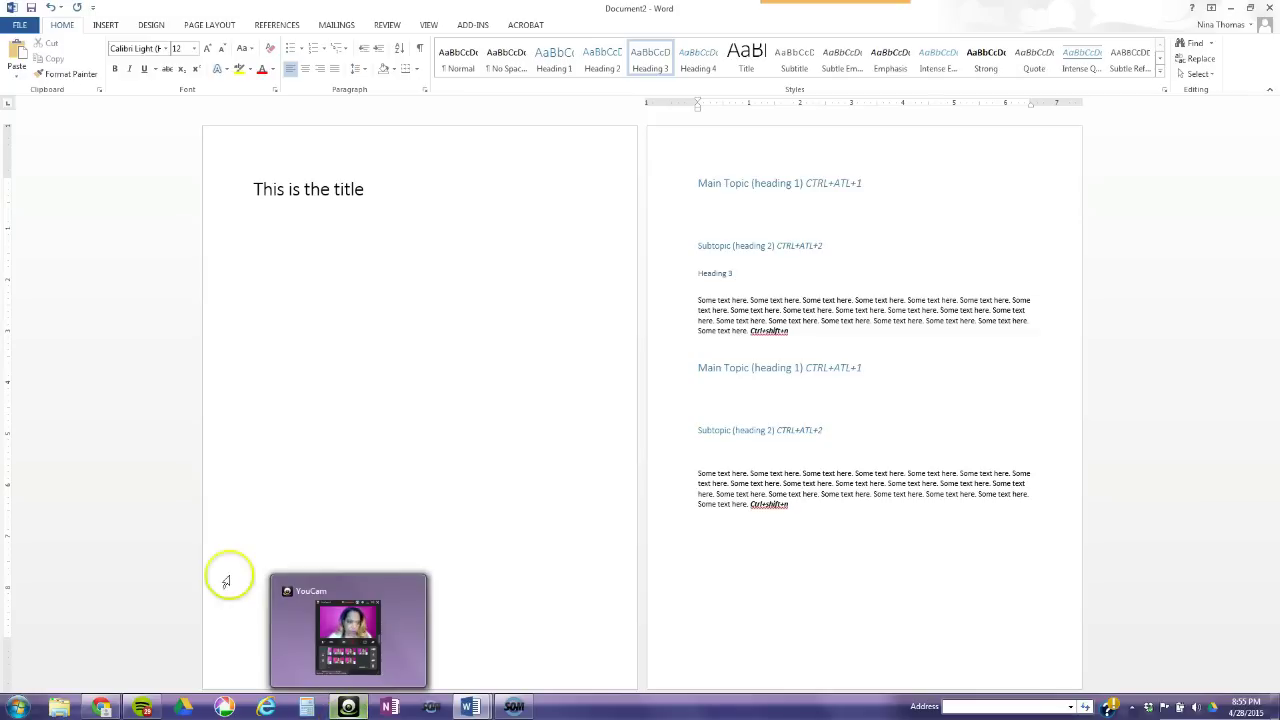
click(325, 285)
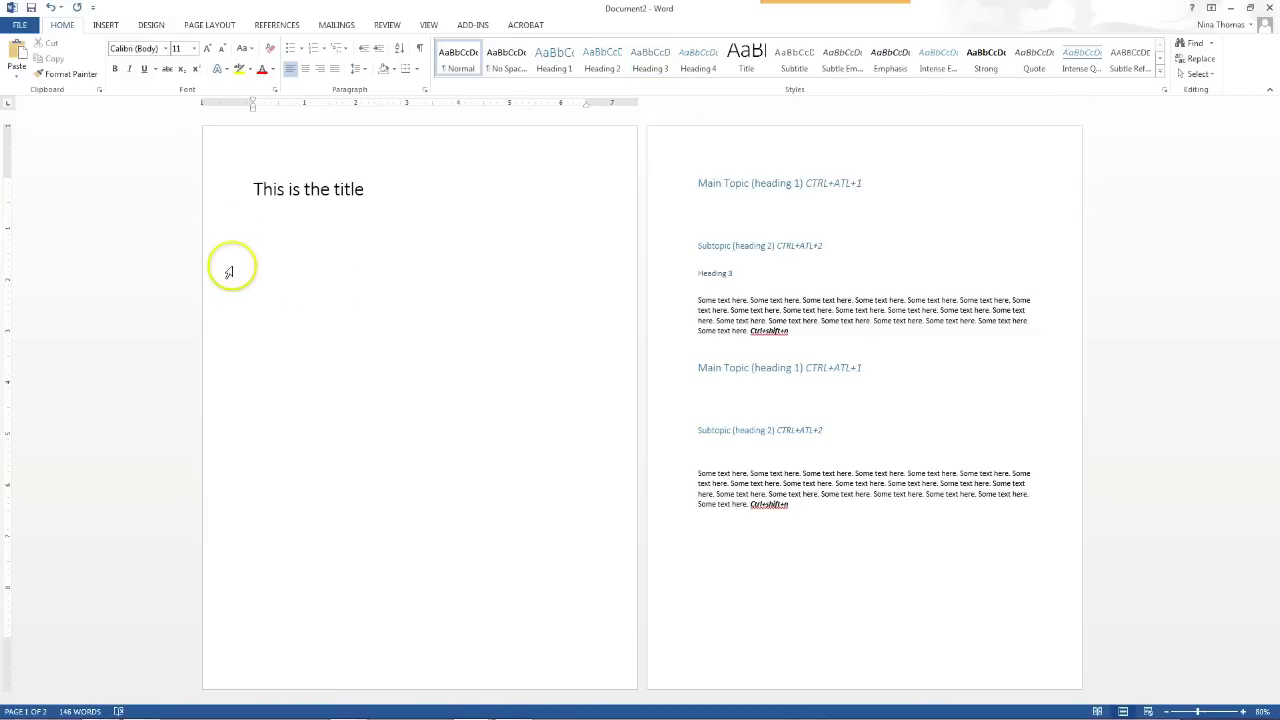
Apply the built-in style set with shaded heading bars to the document and set its theme to Parallax
click(158, 30)
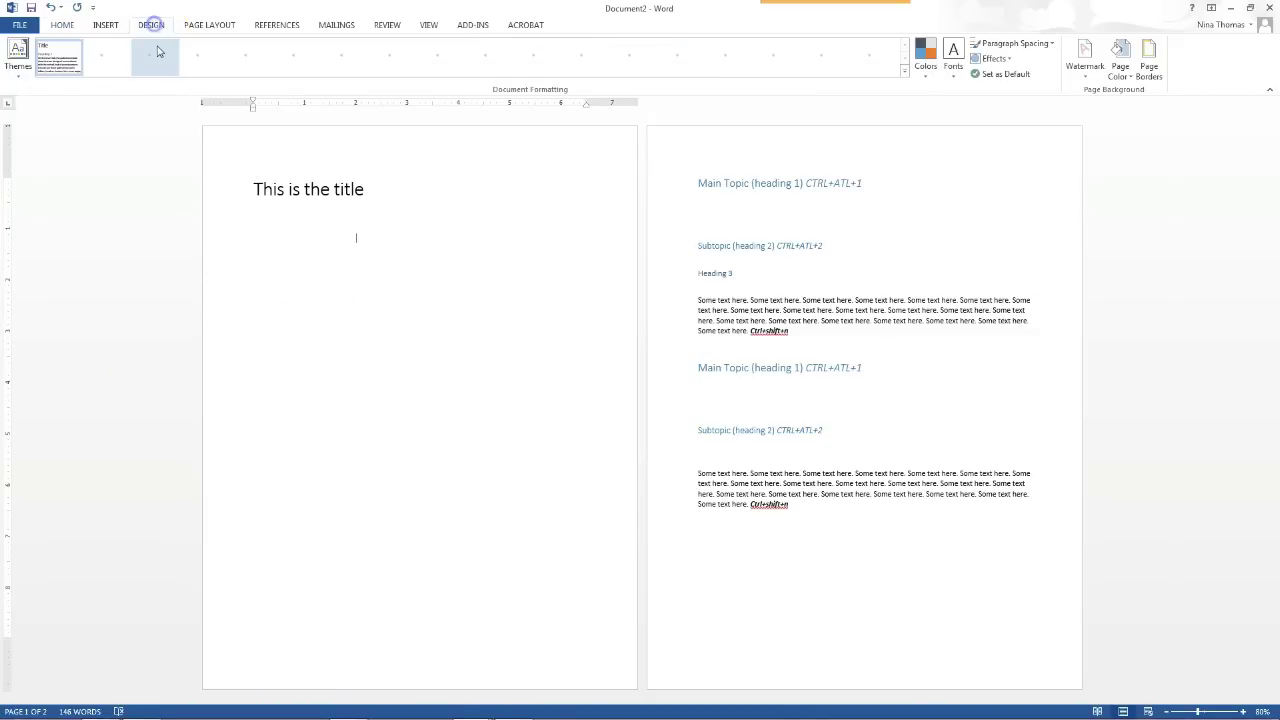
click(151, 25)
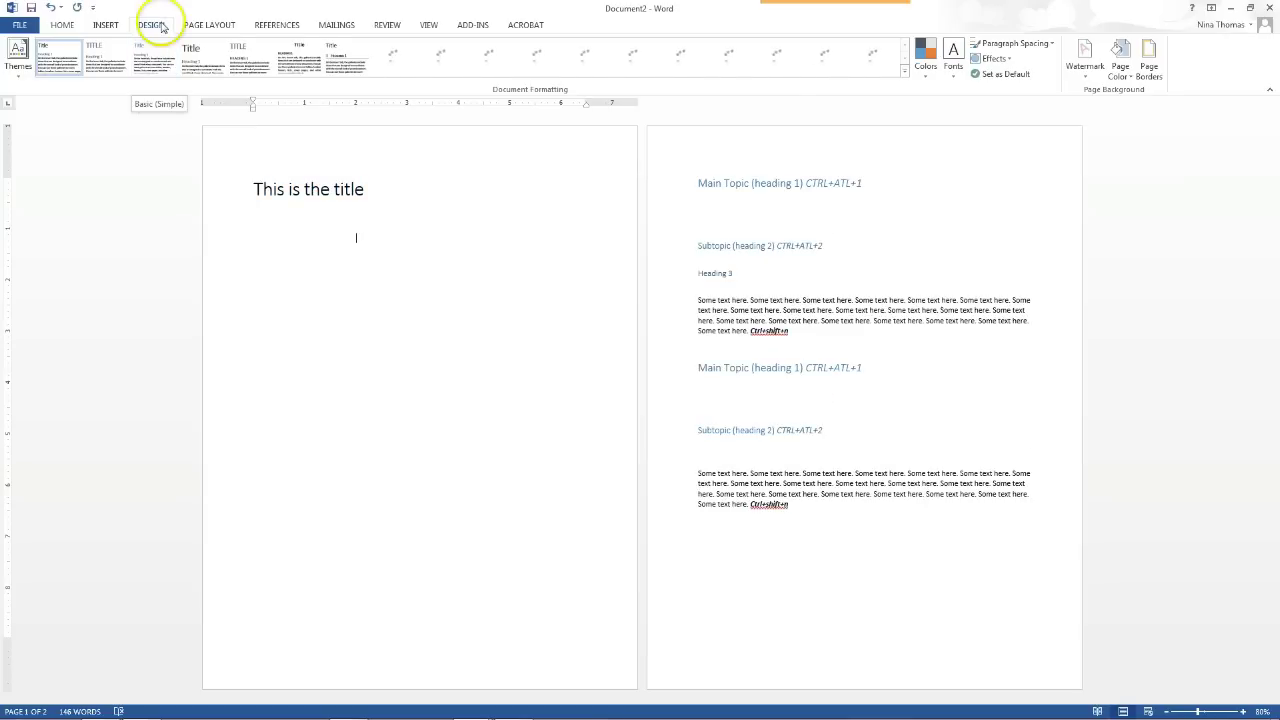
click(927, 72)
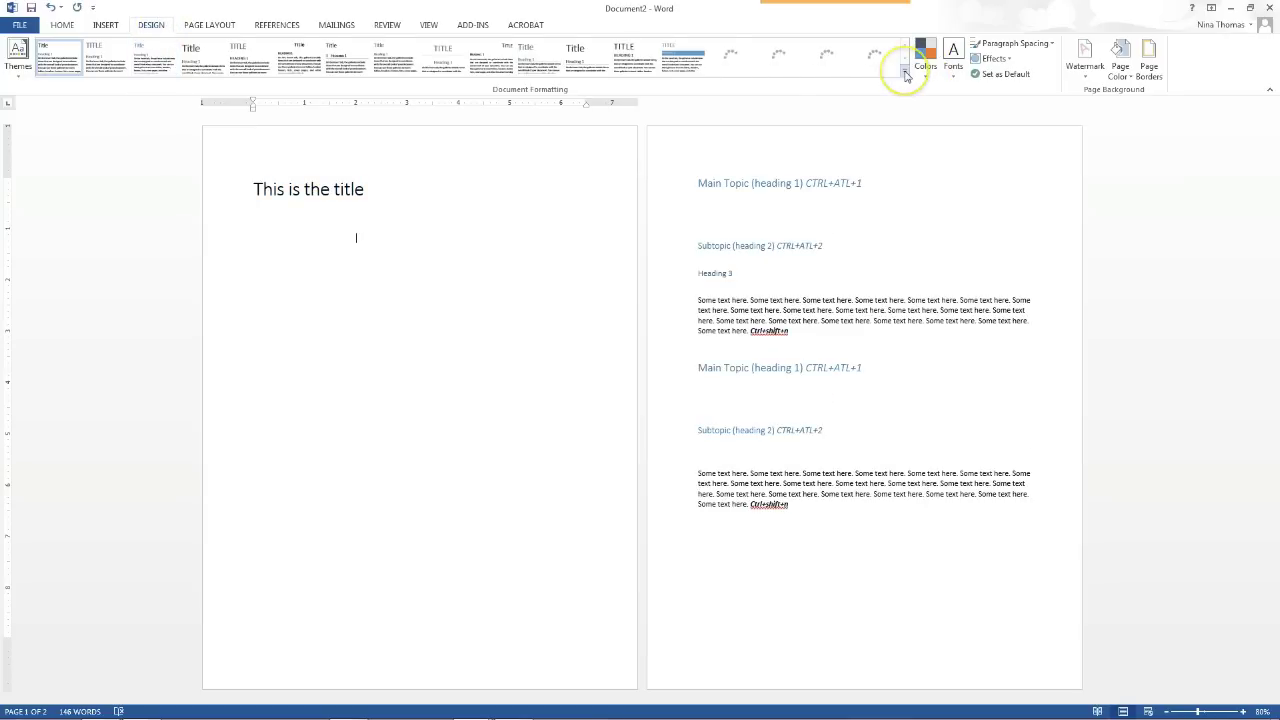
click(906, 75)
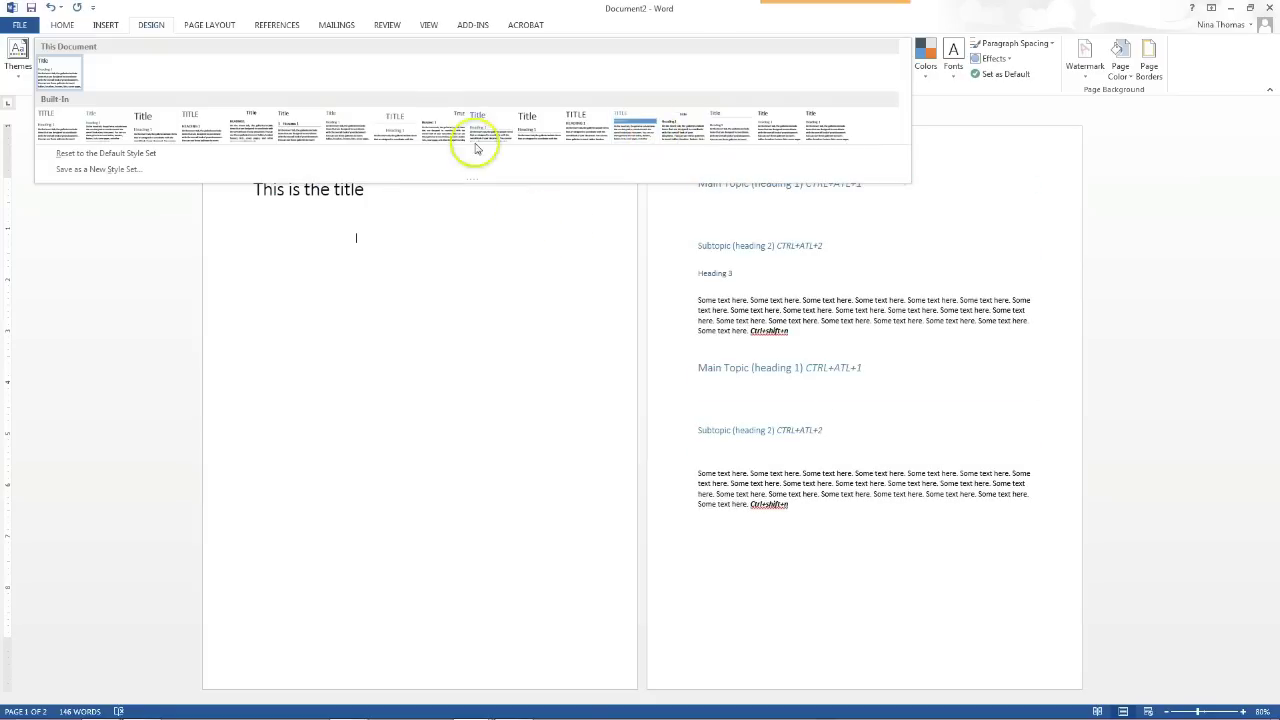
click(628, 125)
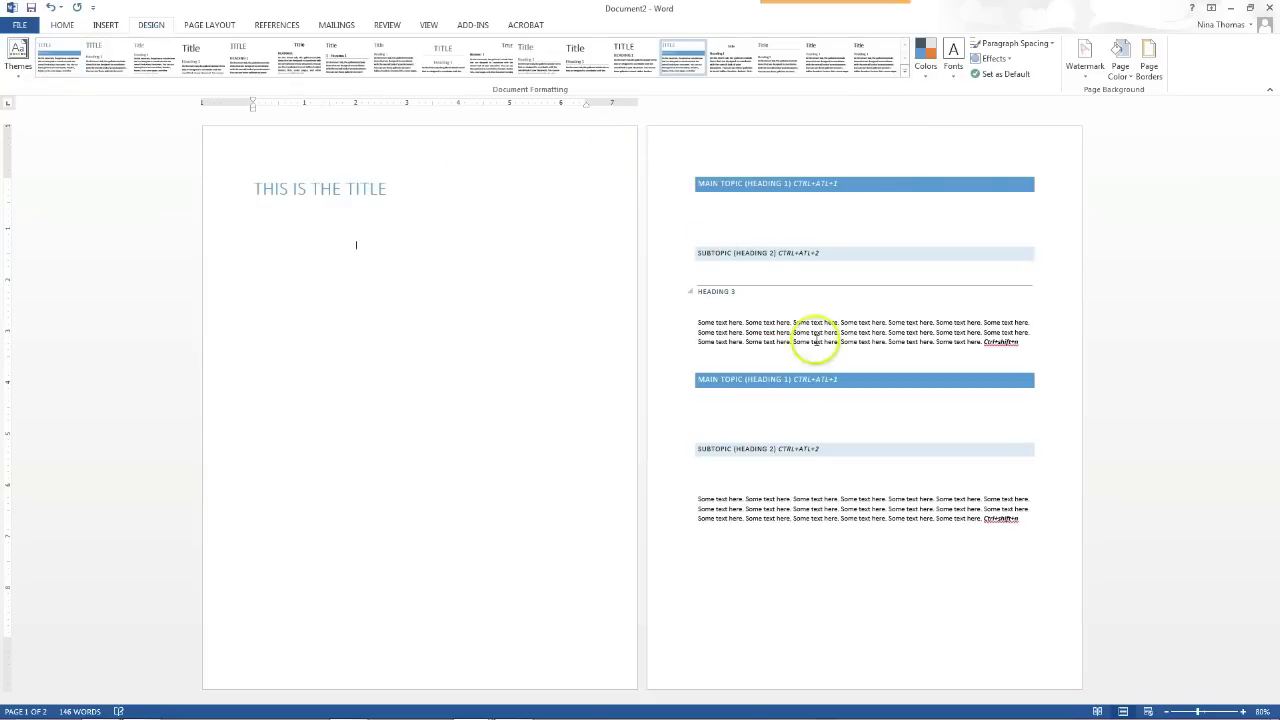
click(17, 76)
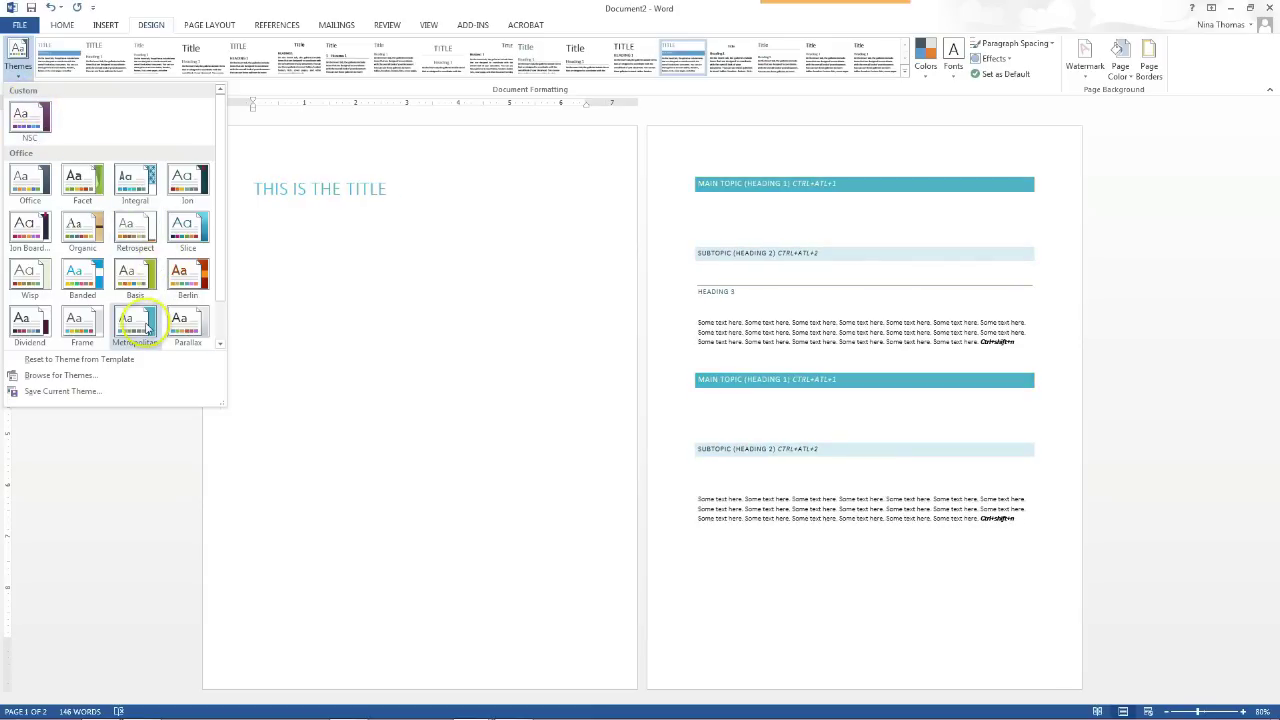
click(206, 325)
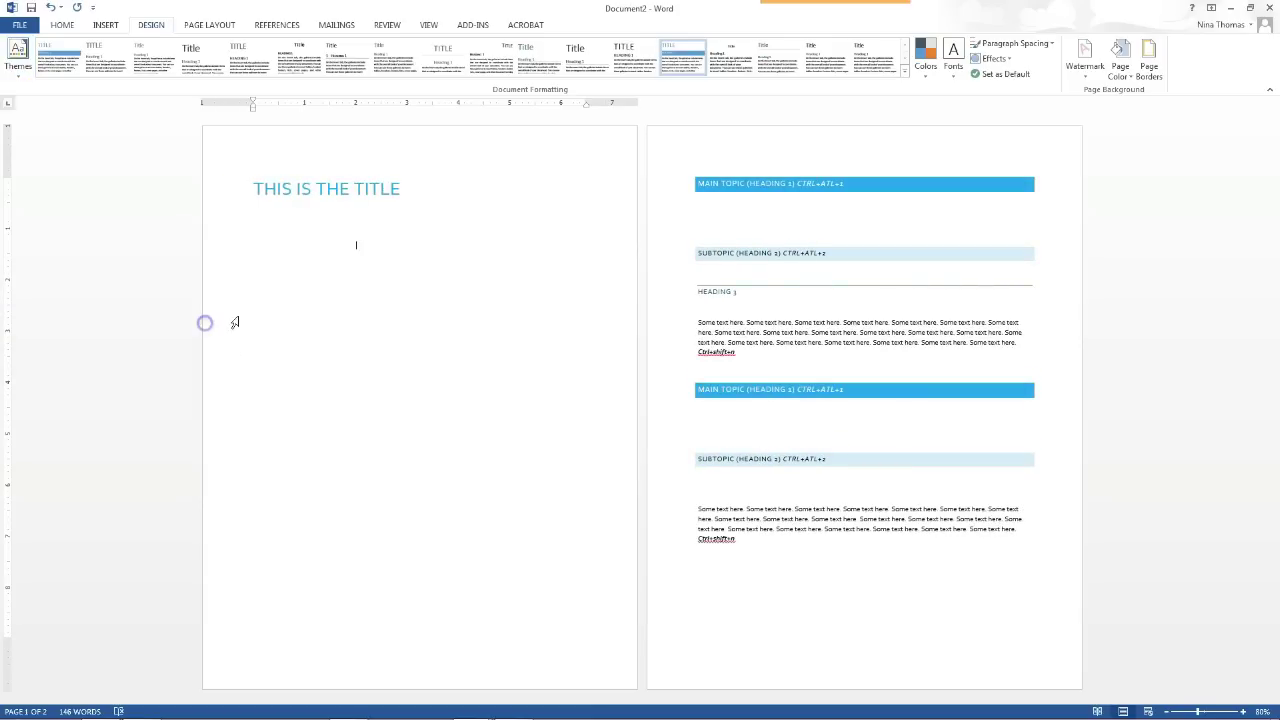
Insert a Process Arrows SmartArt graphic on the title page below the title
click(106, 26)
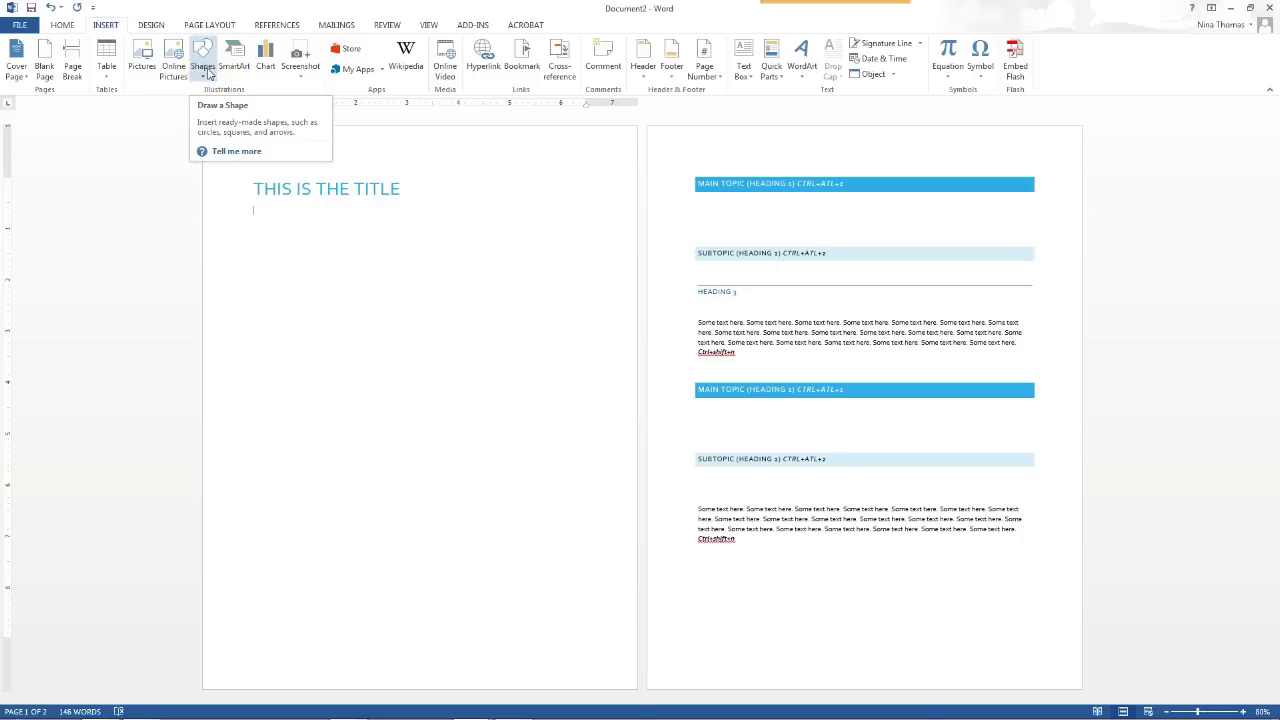
click(233, 62)
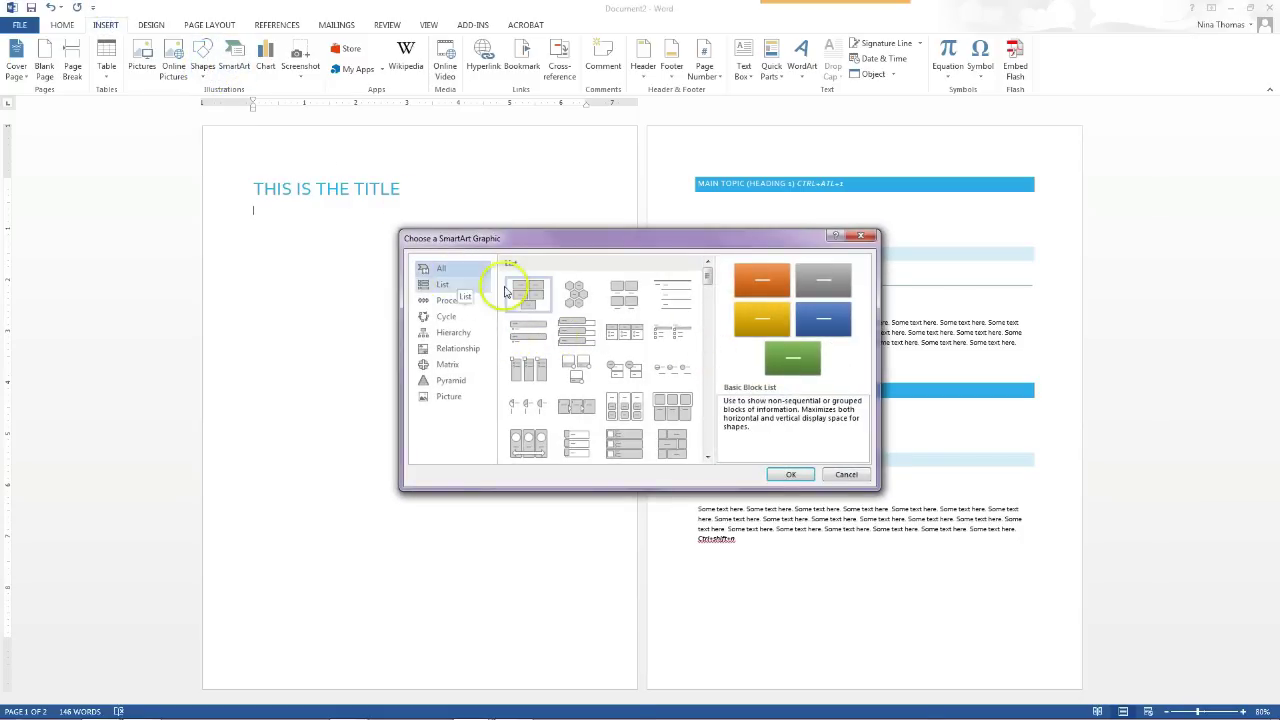
click(447, 300)
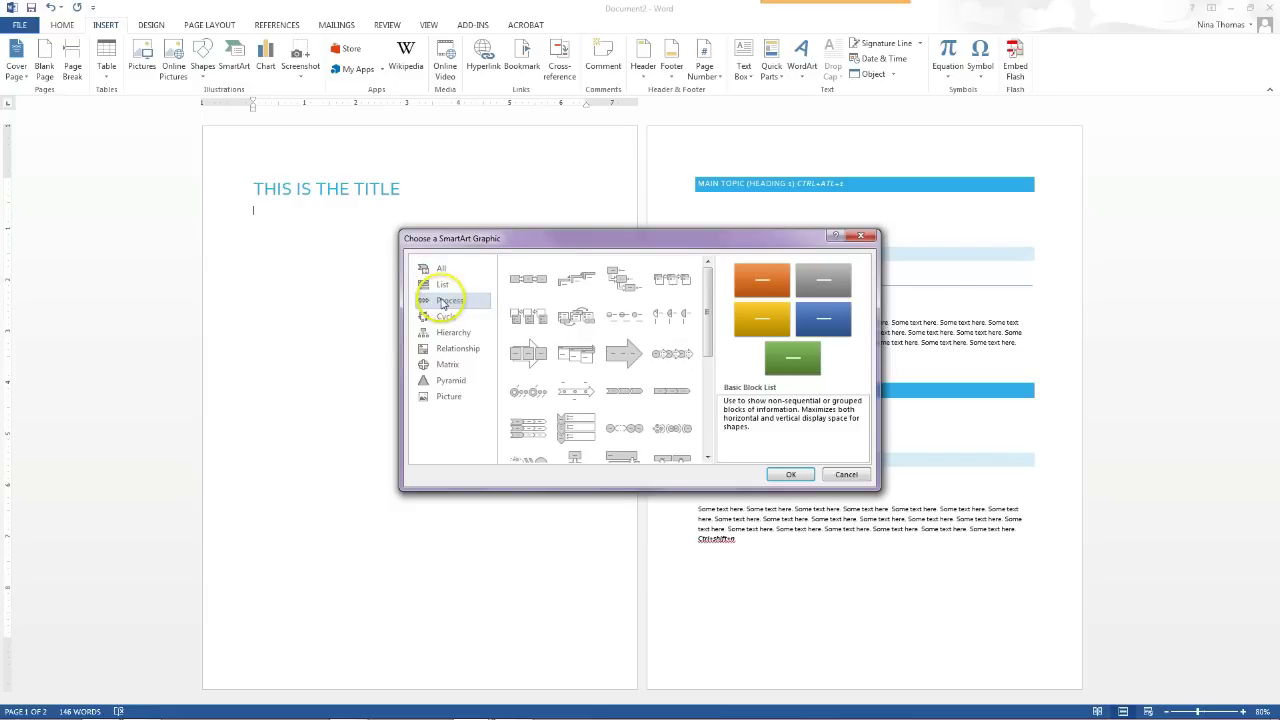
double_click(668, 350)
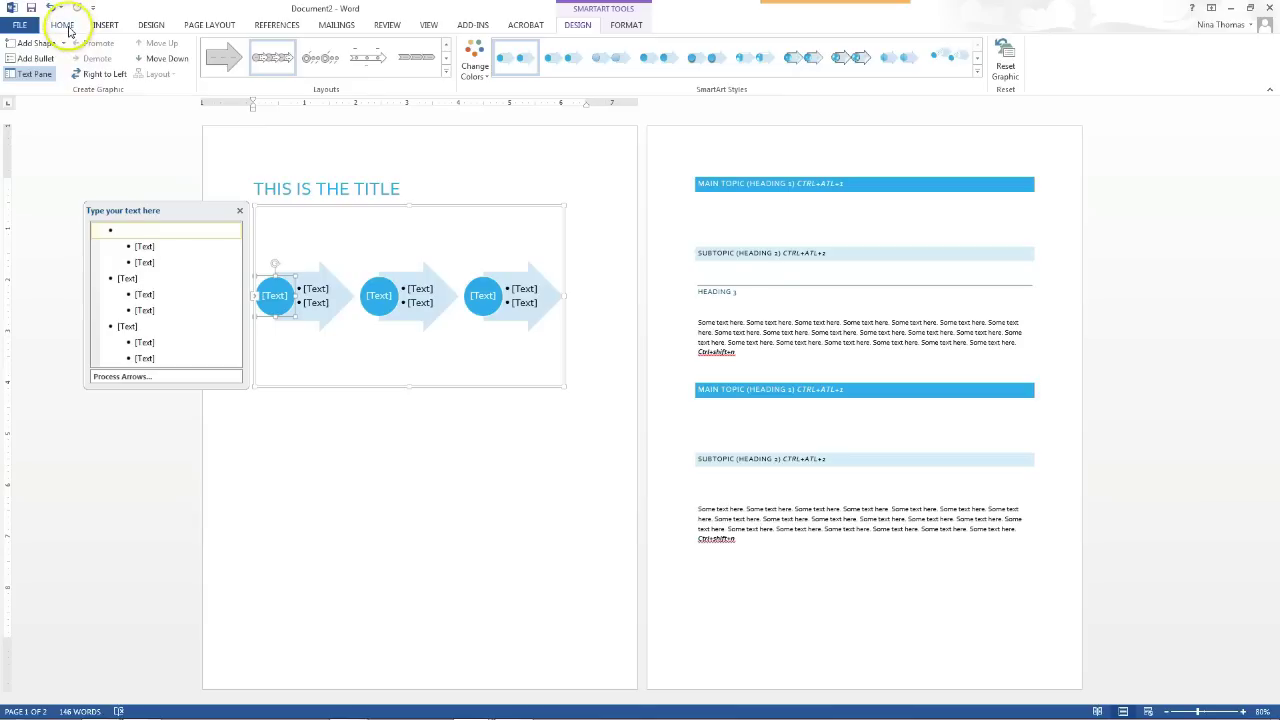
Try the Basis theme on the document and return it to the Parallax theme
click(151, 24)
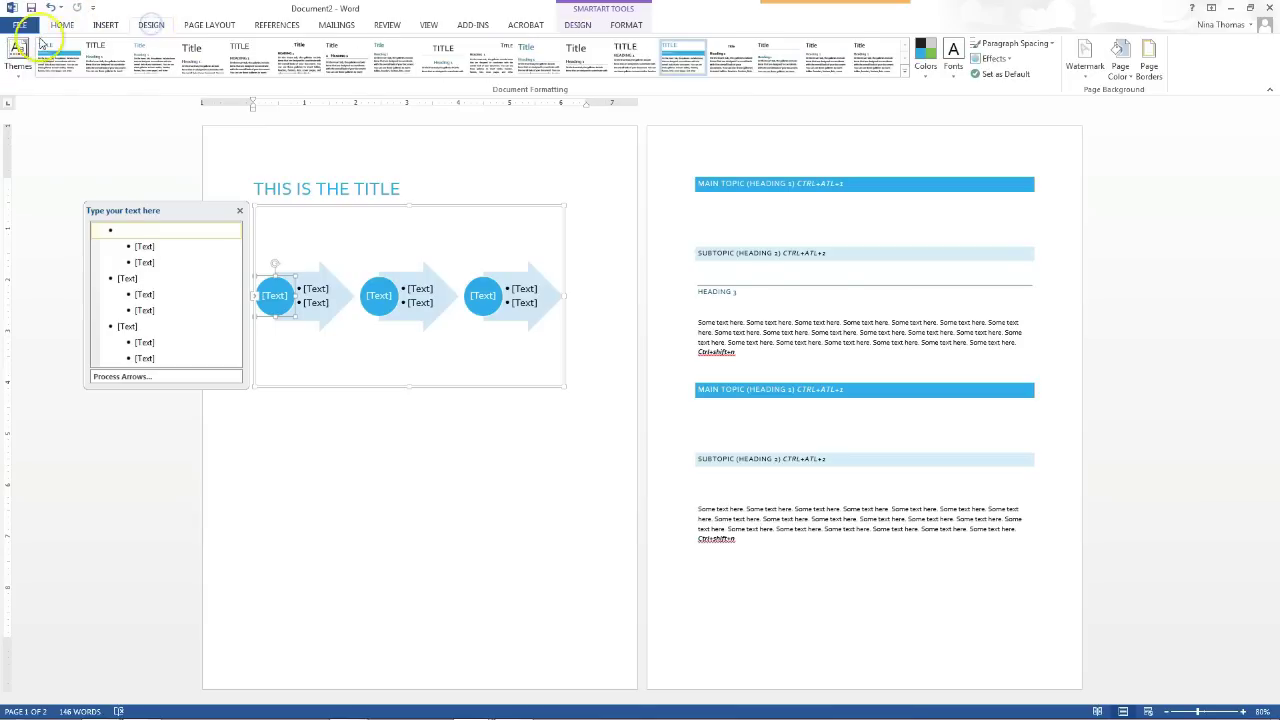
click(22, 62)
click(110, 274)
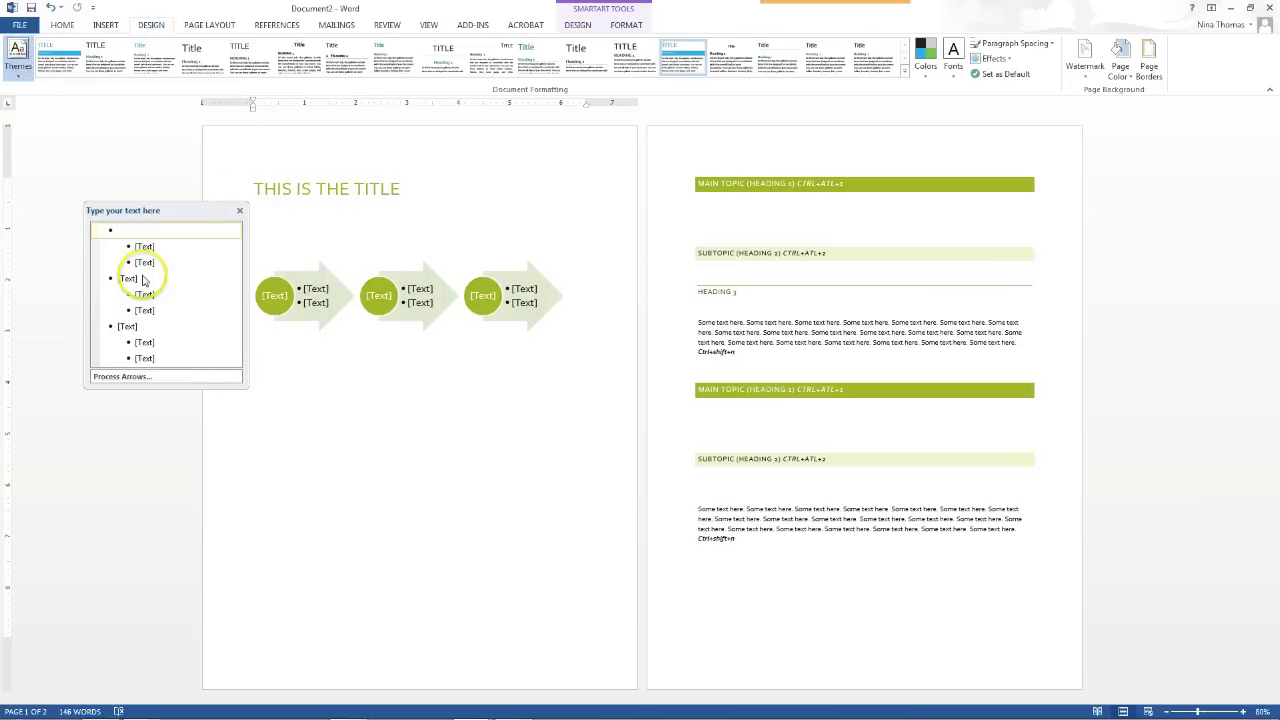
click(18, 57)
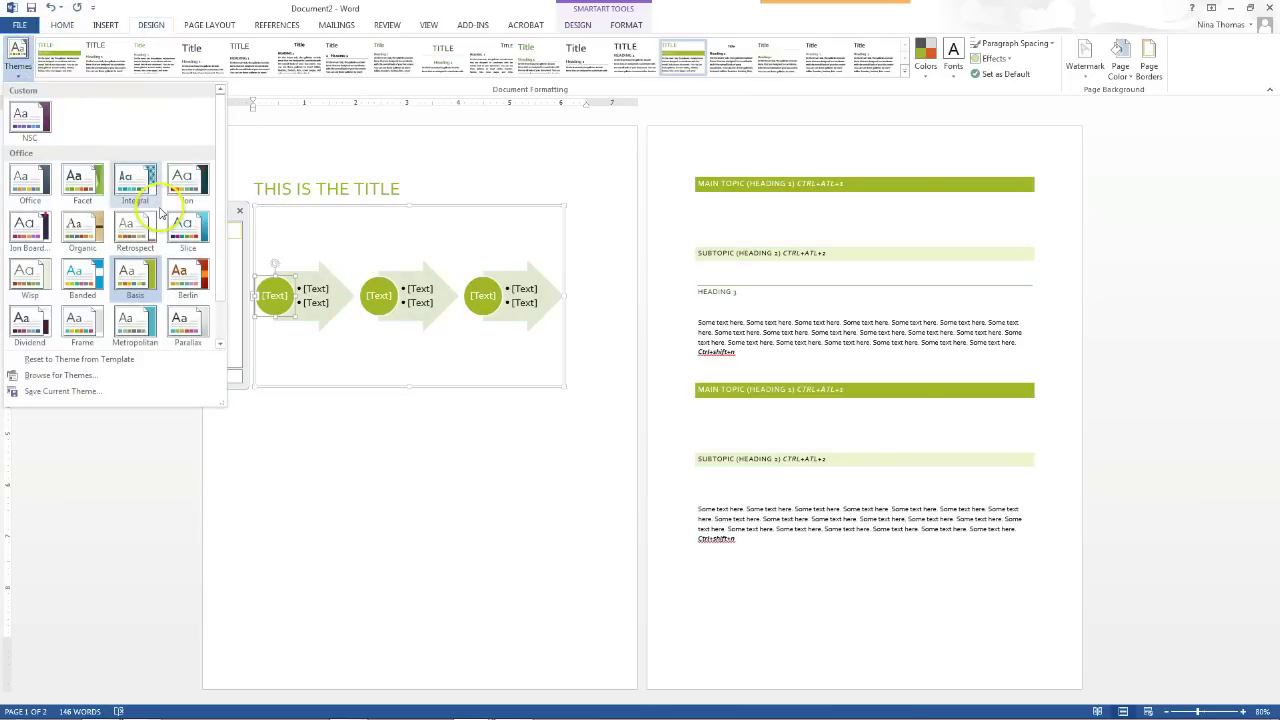
click(183, 316)
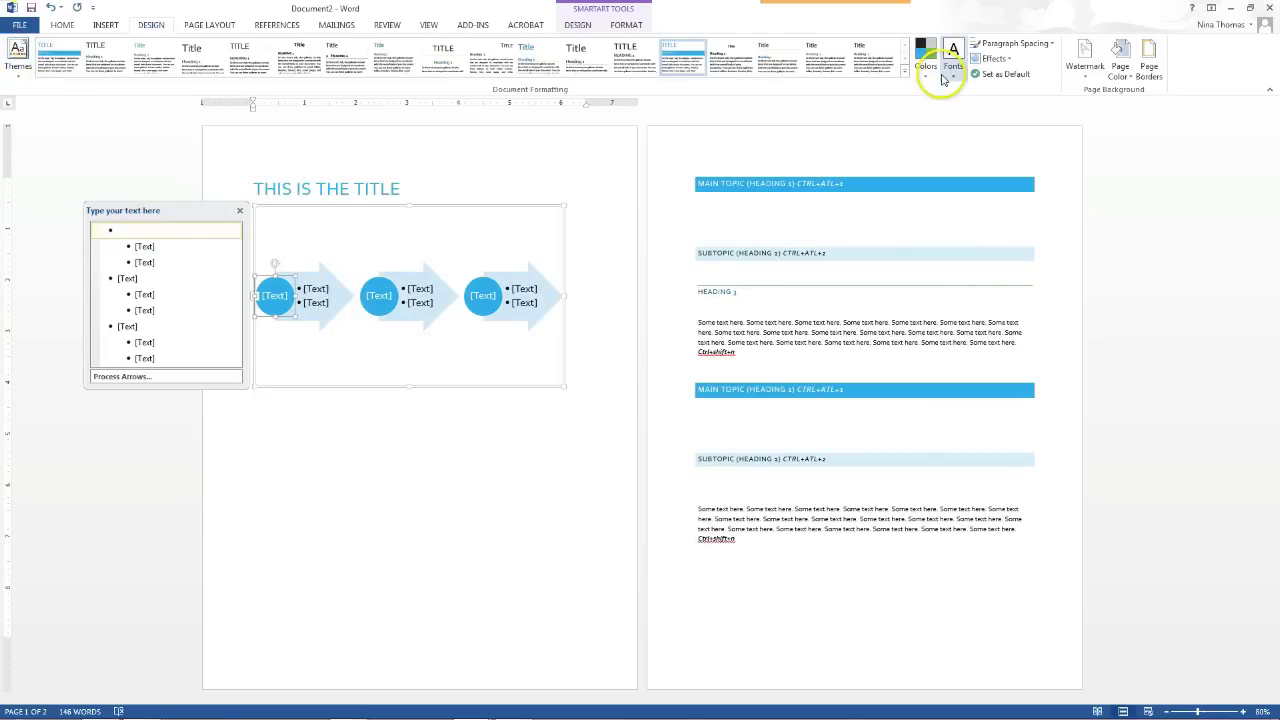
Browse the style sets, reapply the built-in Shaded one, and place the cursor below the first subtopic
click(904, 72)
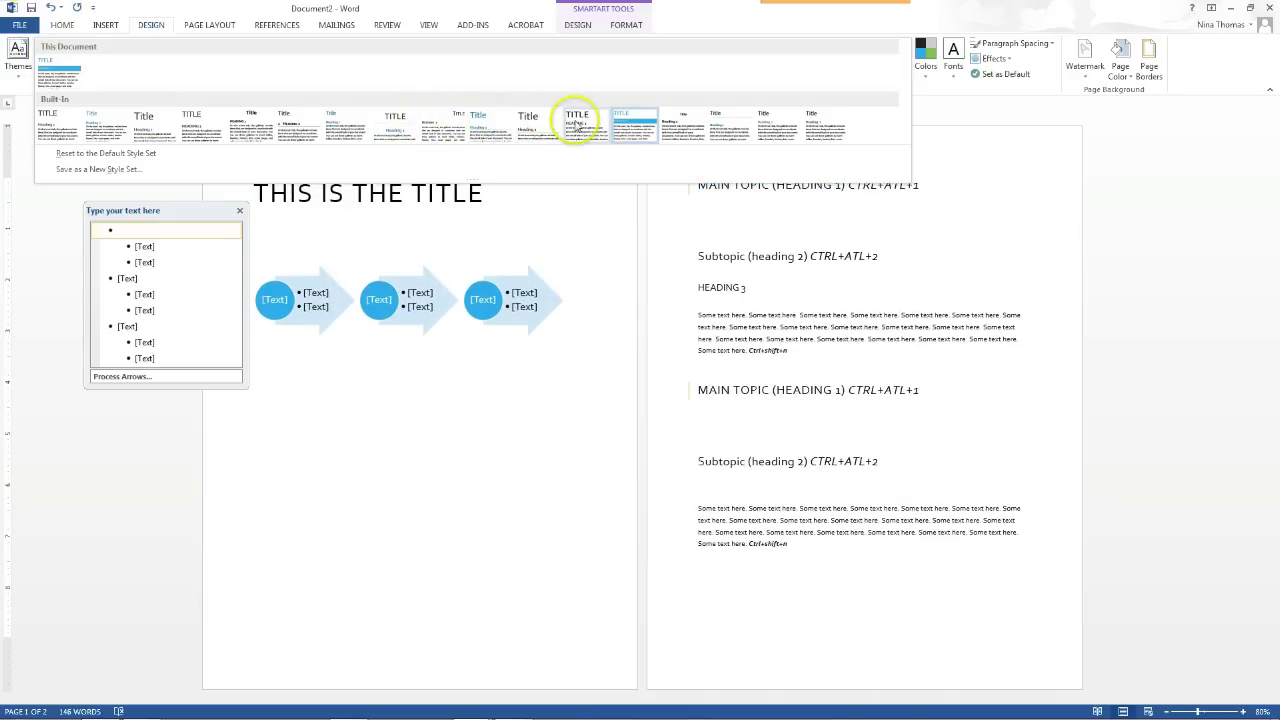
click(625, 124)
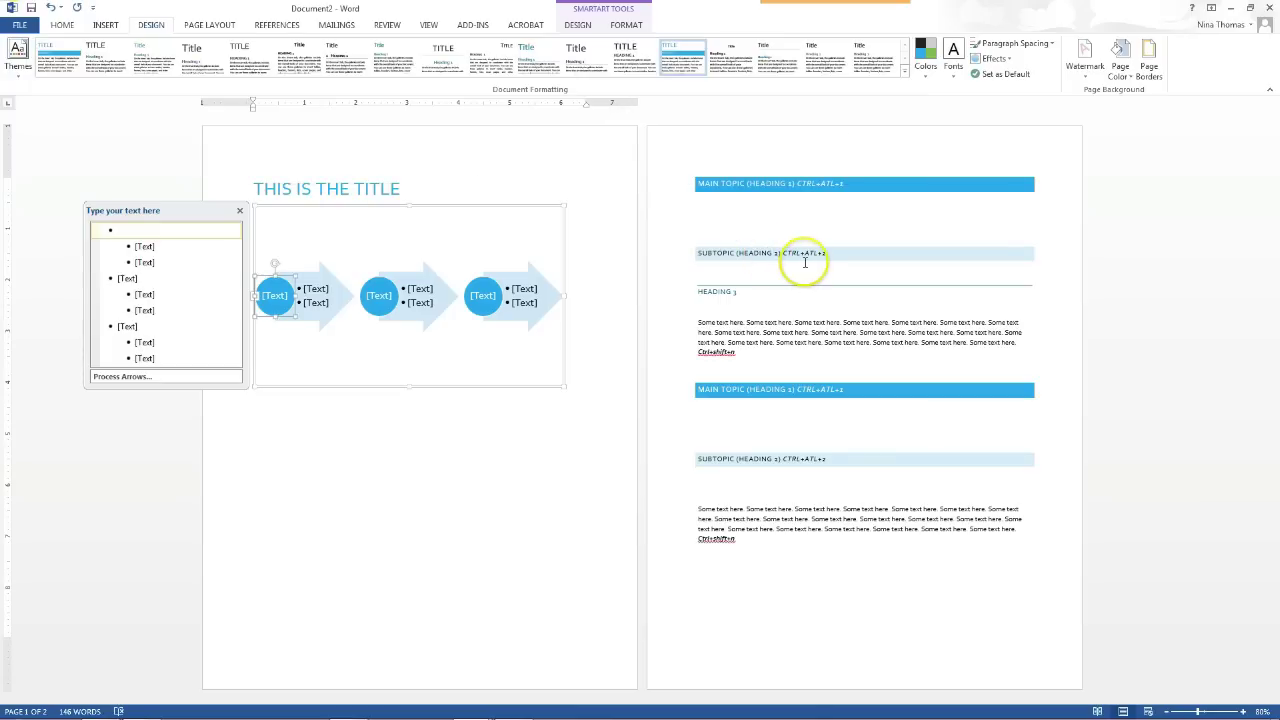
click(805, 262)
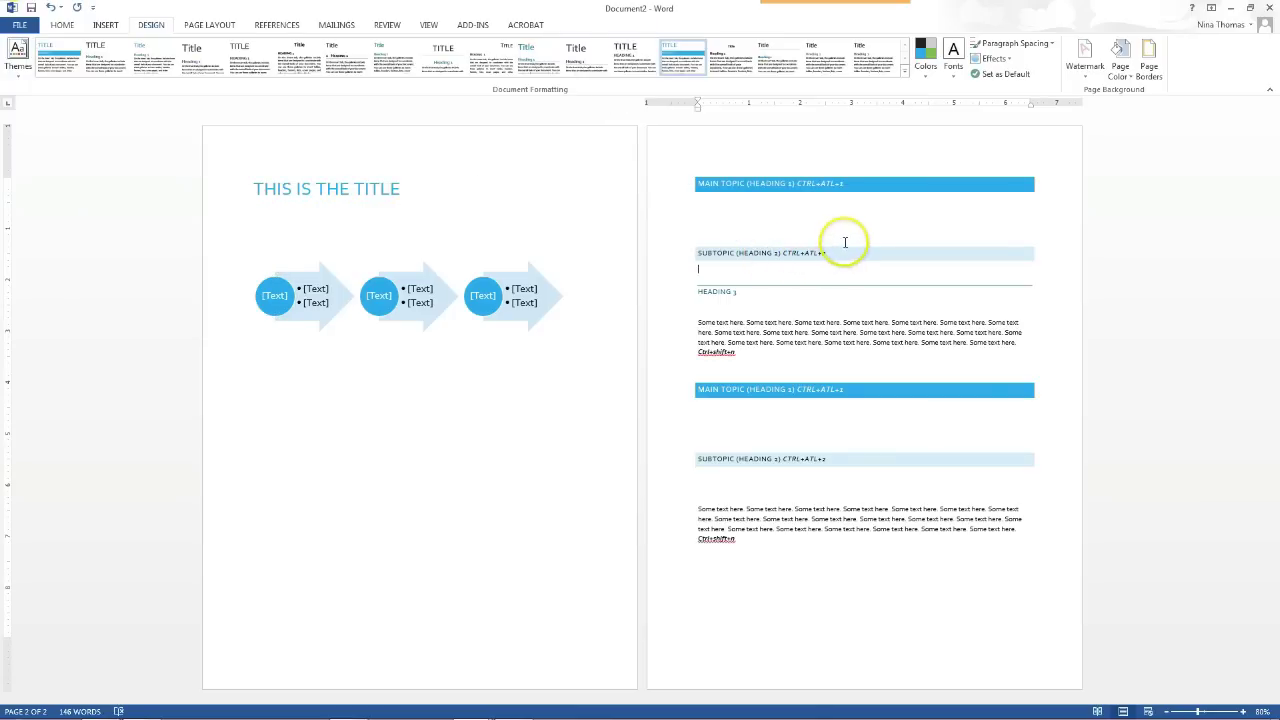
Set the document's theme colors to Red Violet
click(923, 74)
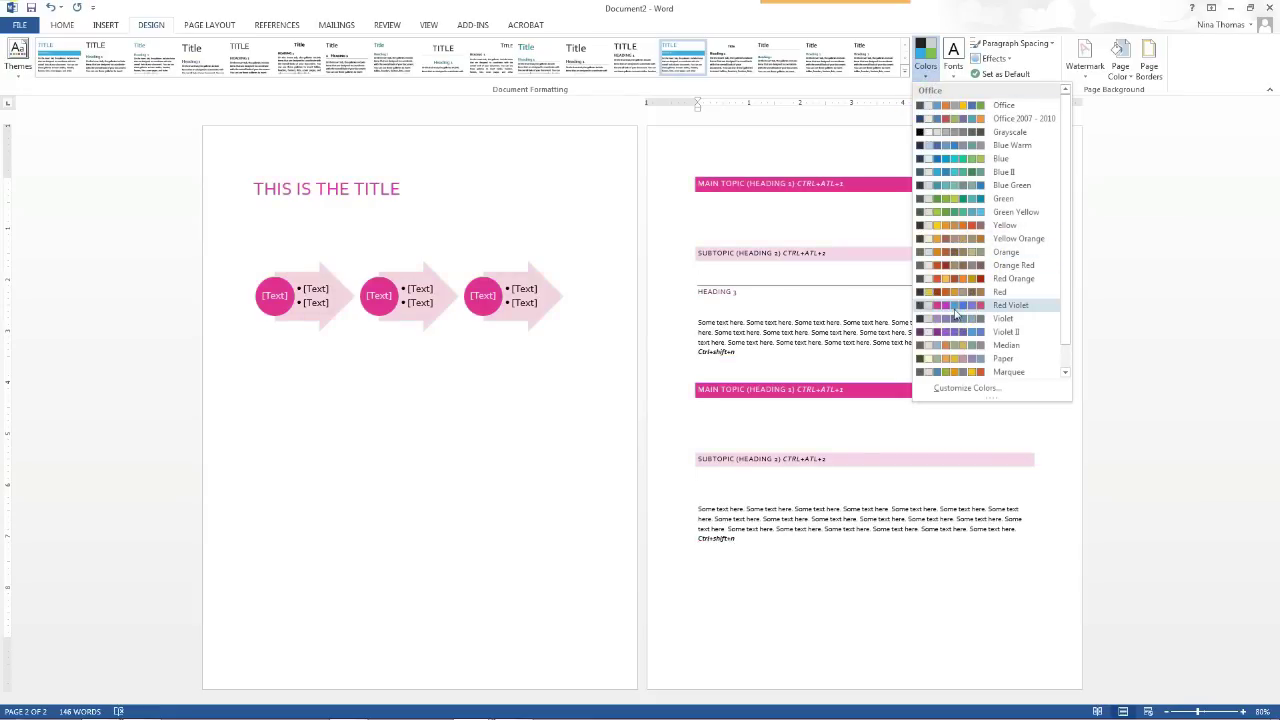
click(954, 307)
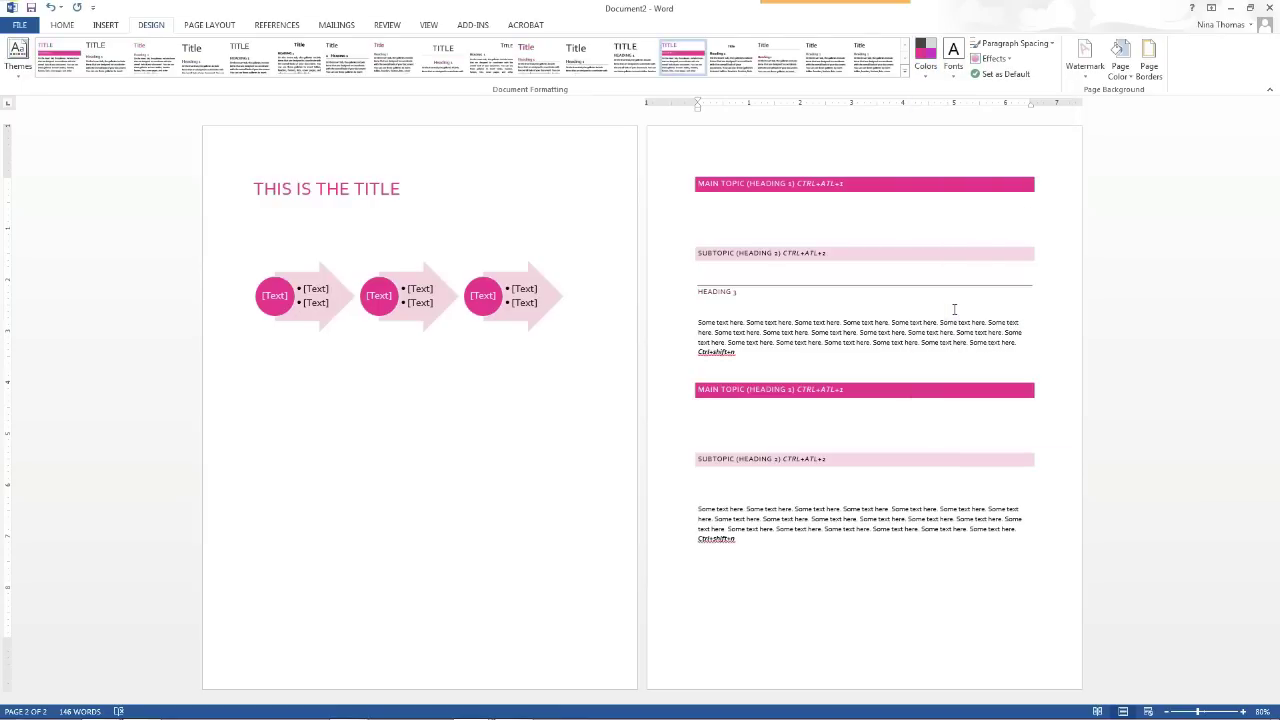
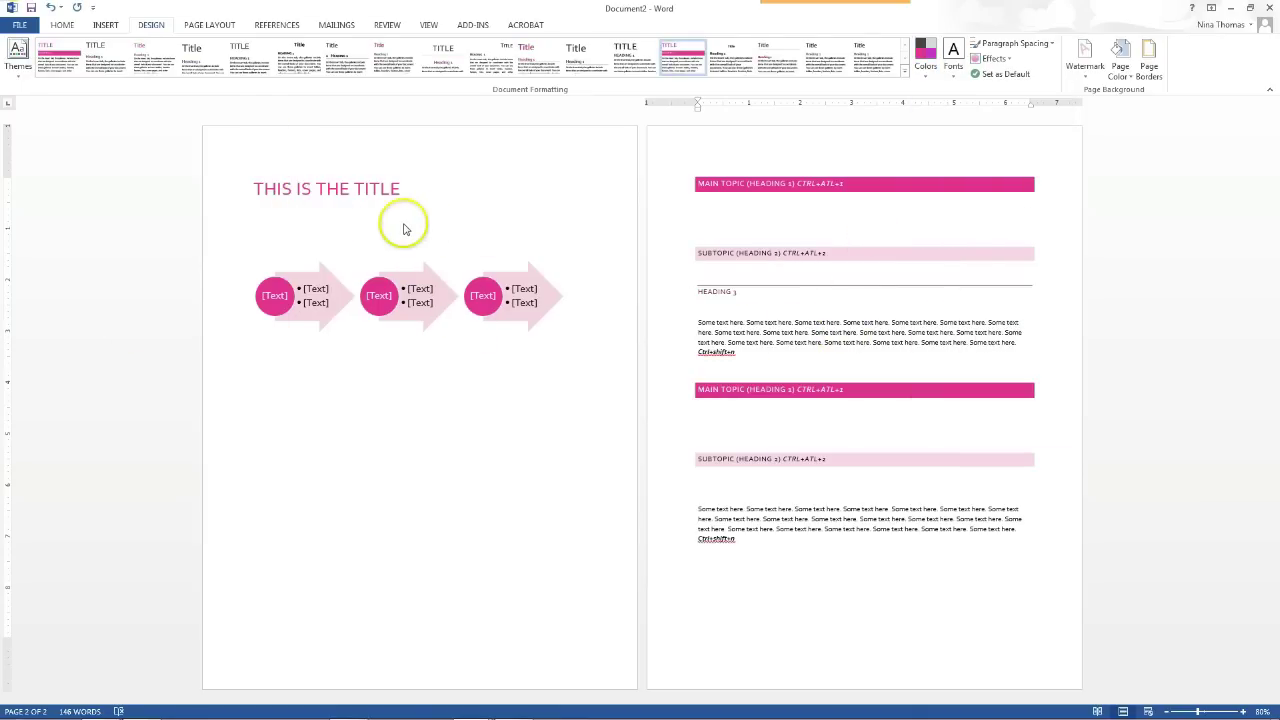
click(923, 78)
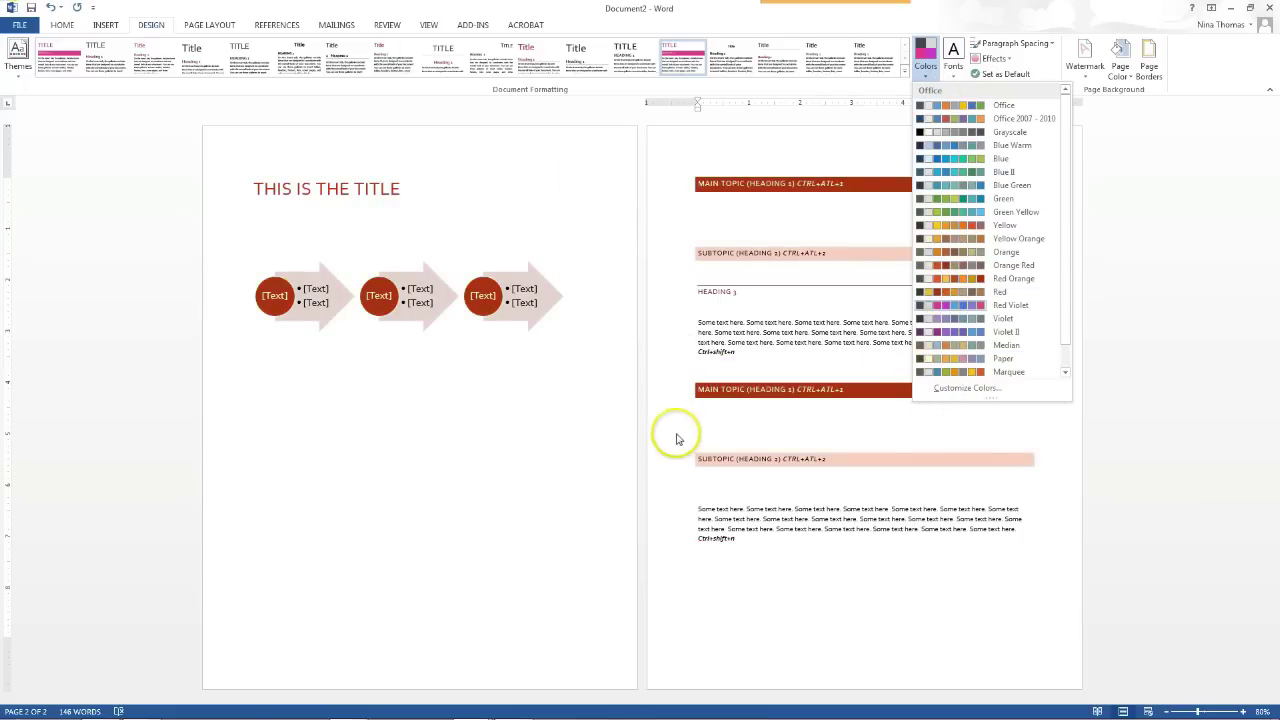
click(604, 381)
Save the current theme colors as a new custom color set under the personal brand name and check the color list for it
click(922, 62)
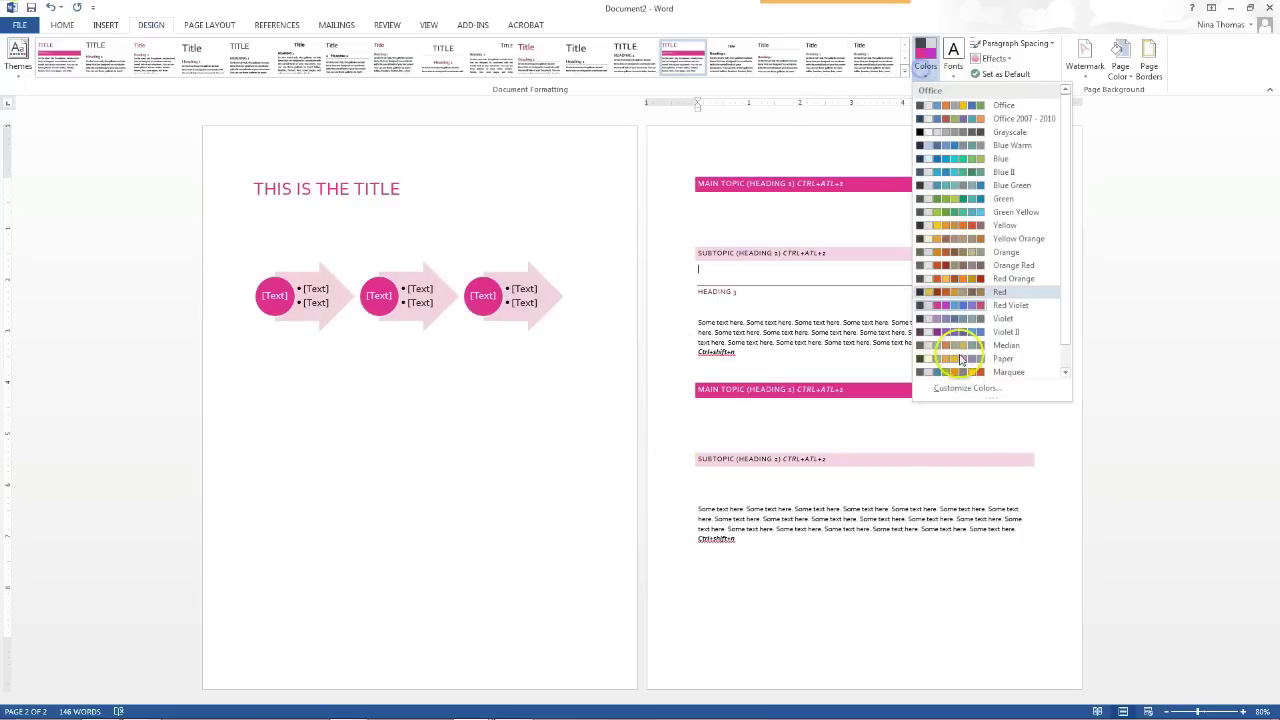
click(957, 389)
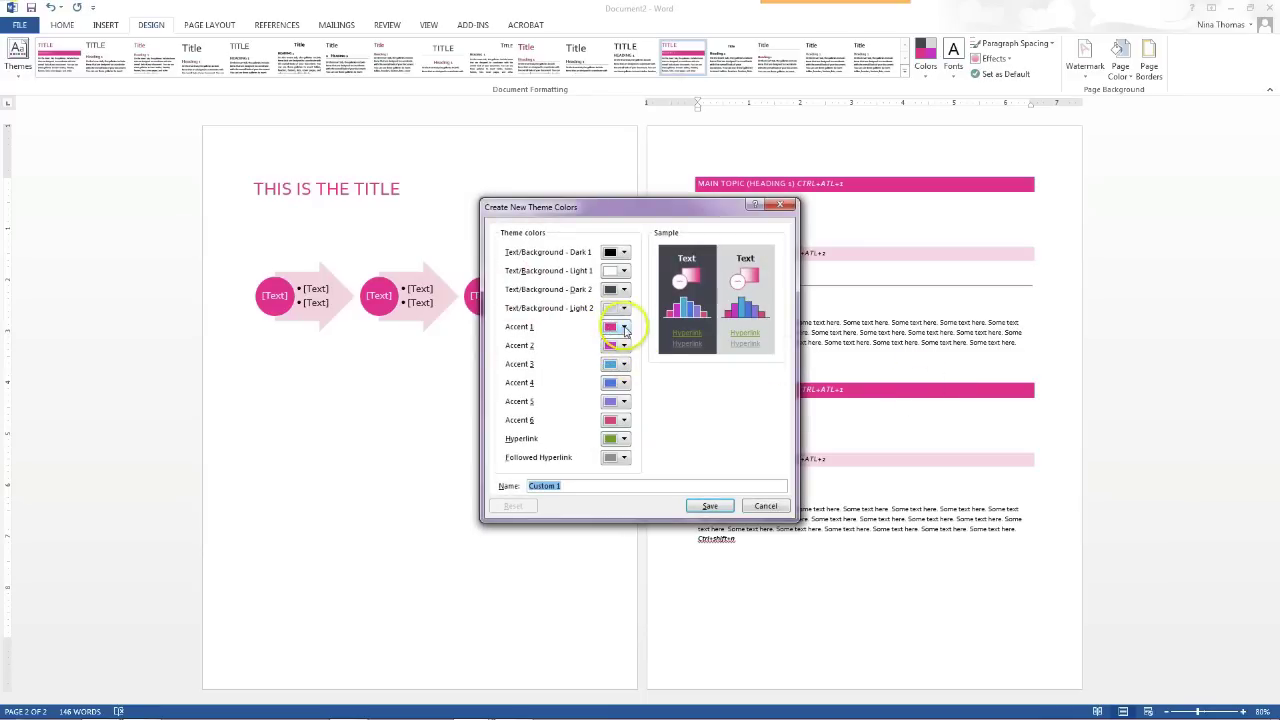
click(624, 384)
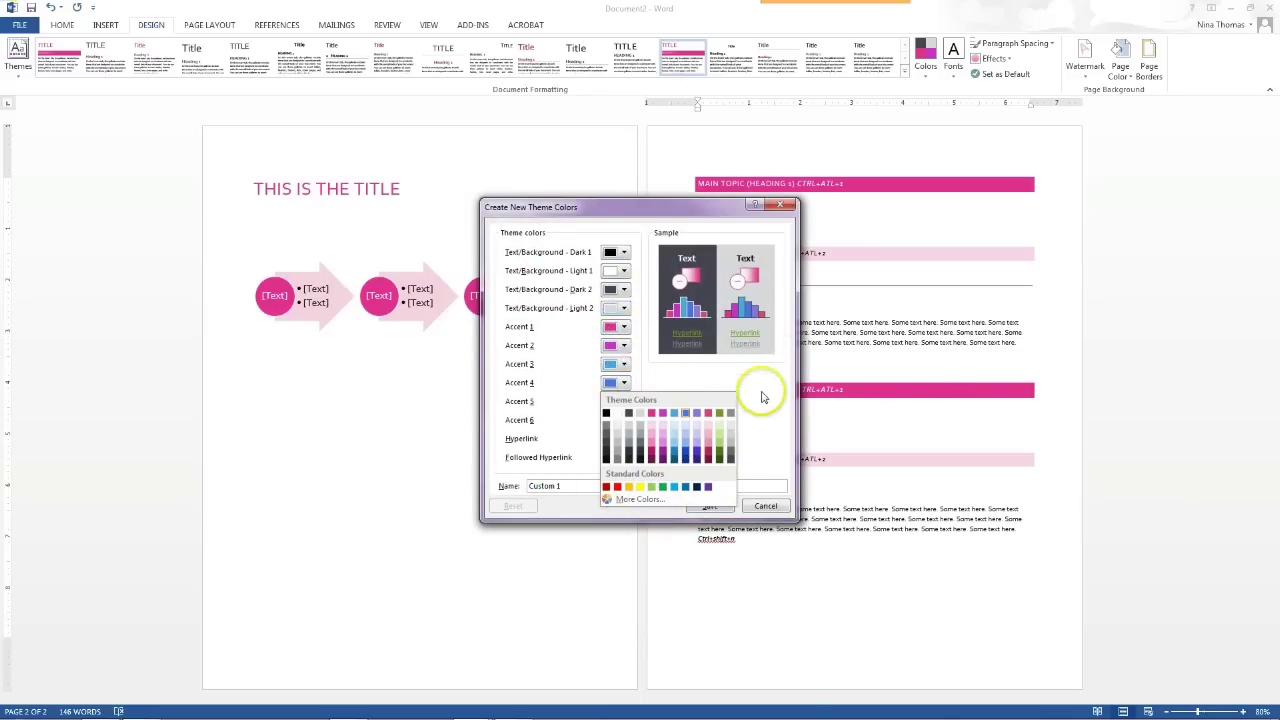
click(730, 342)
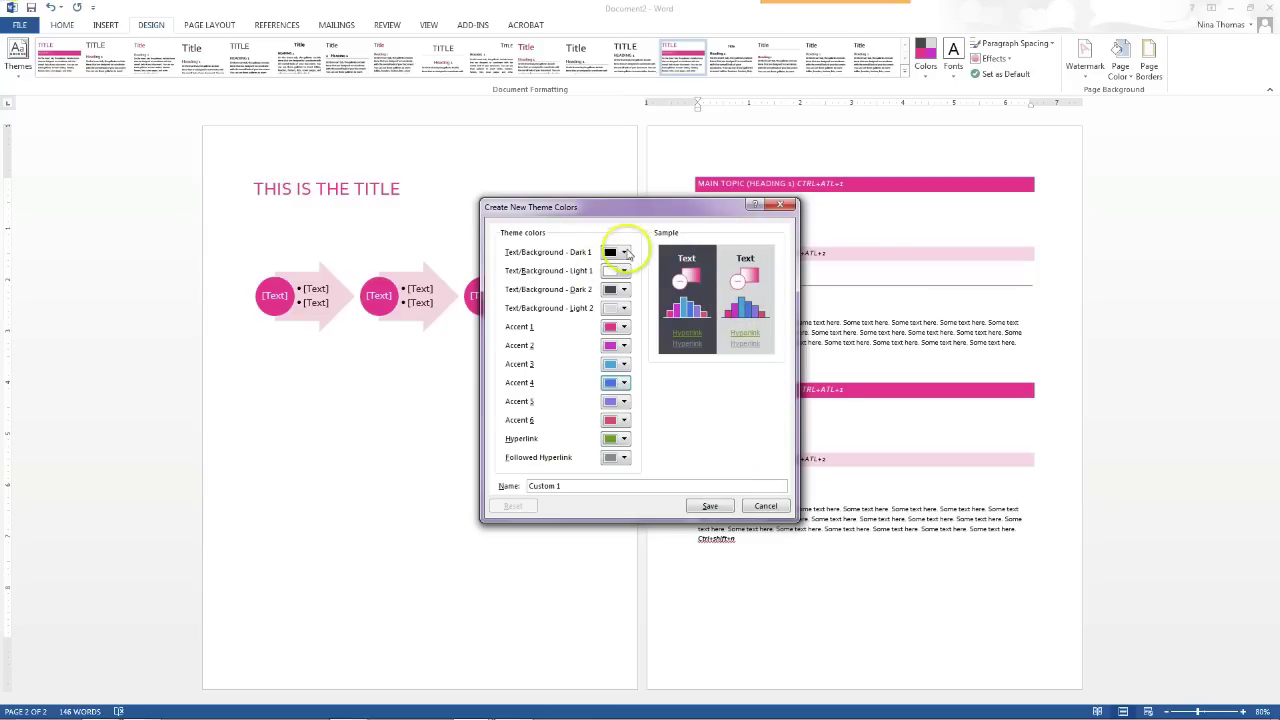
drag(628, 484, 497, 486)
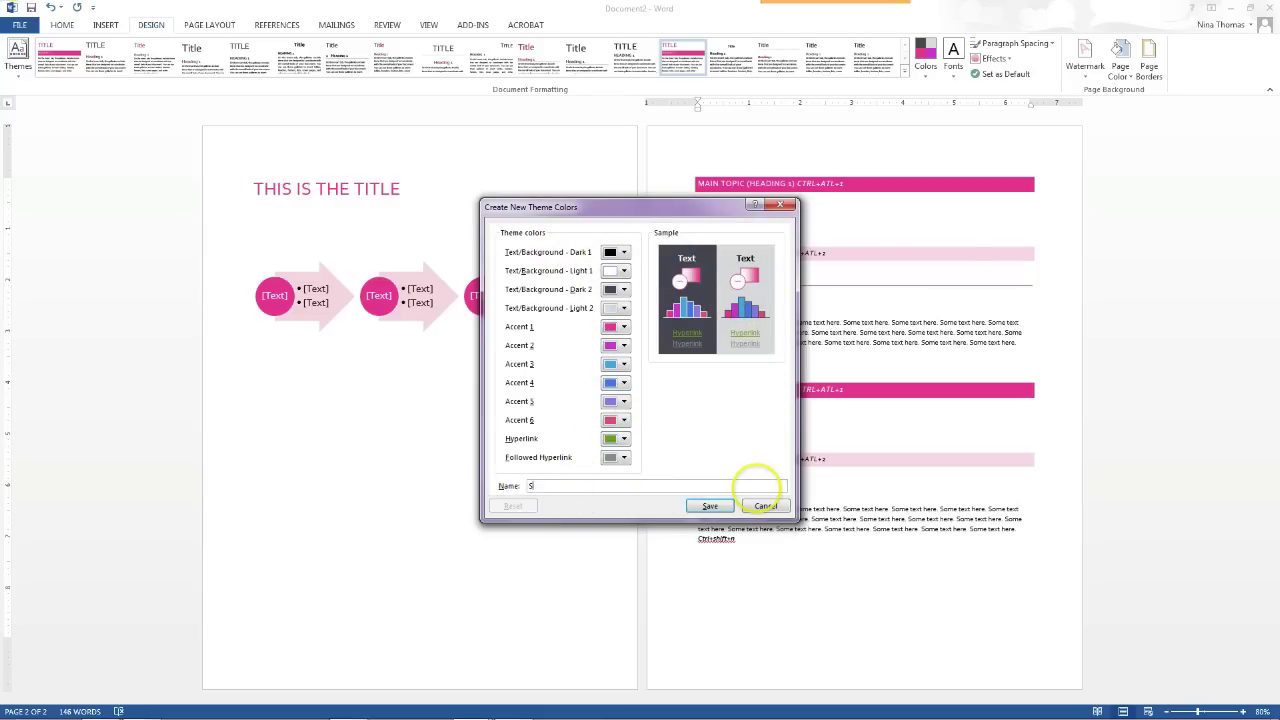
click(710, 506)
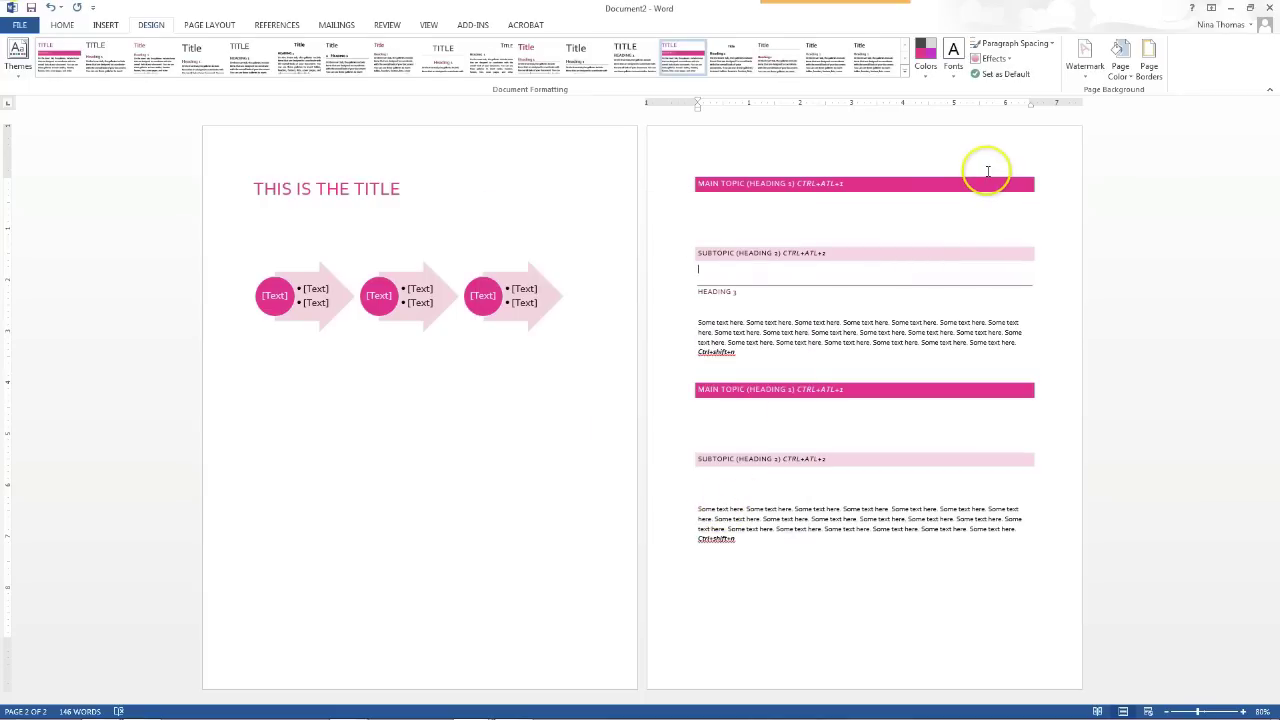
click(925, 72)
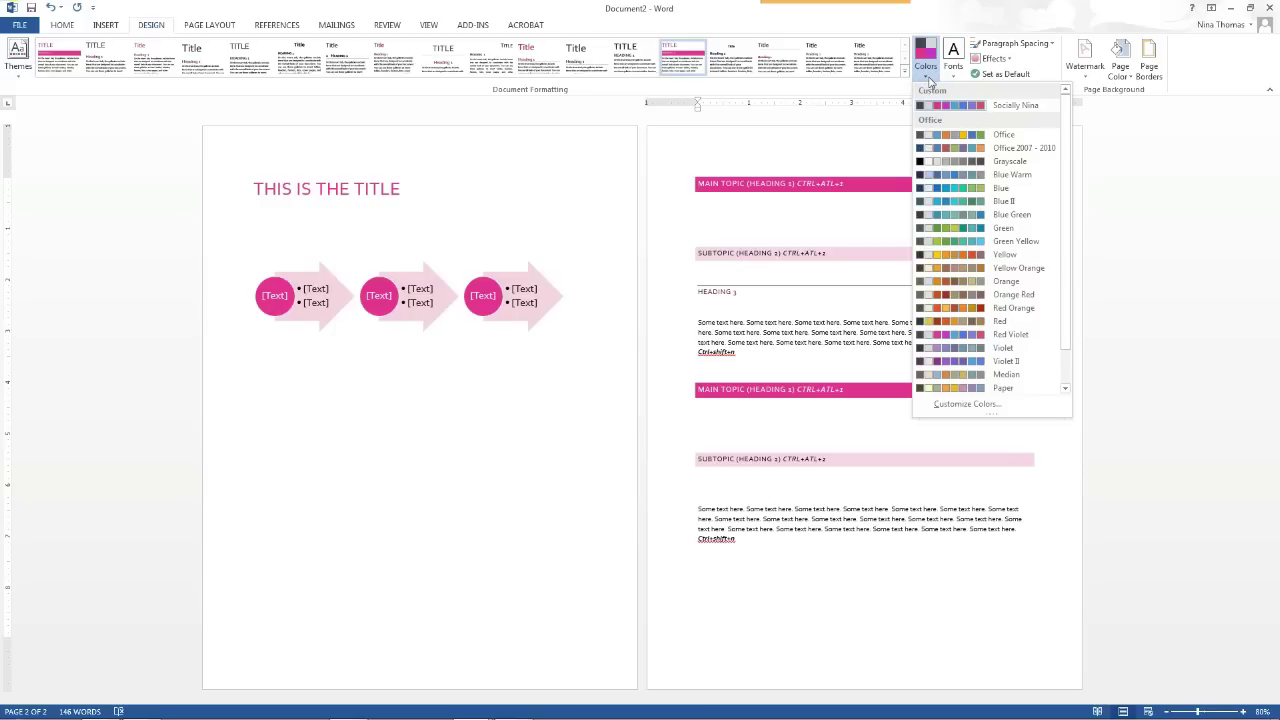
click(795, 130)
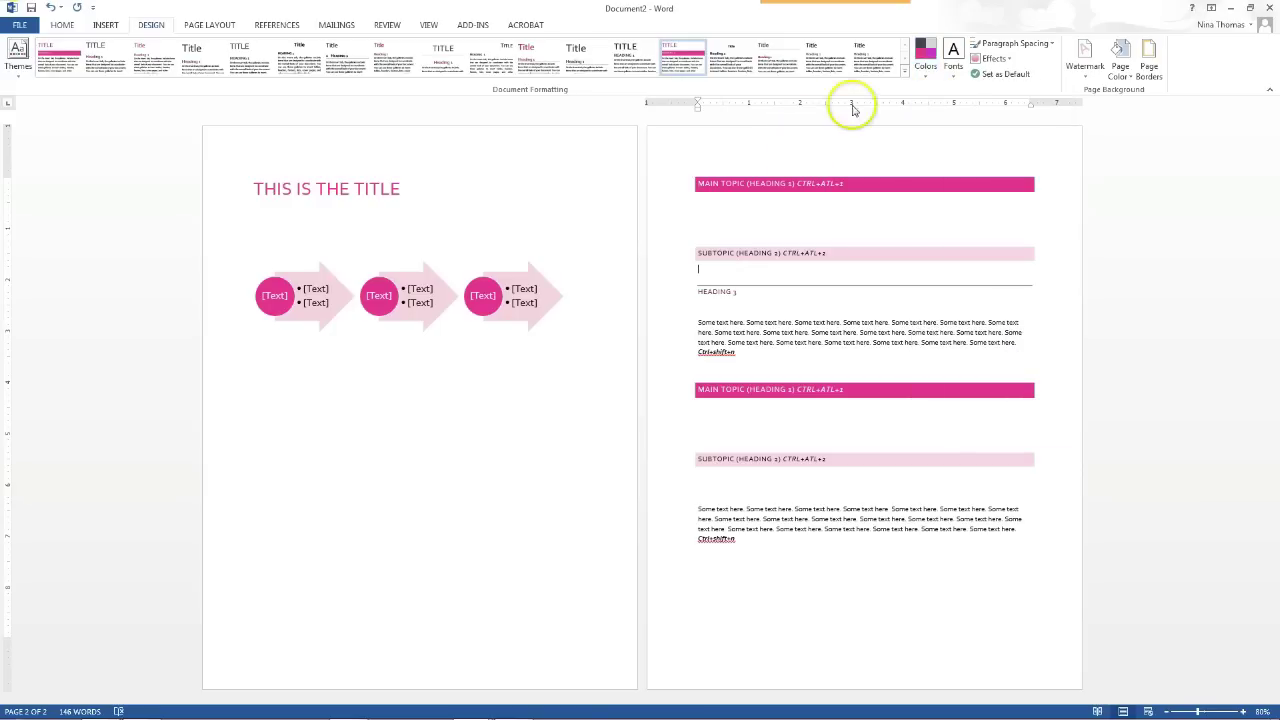
Apply the custom NSC Brand theme fonts to the document
click(949, 78)
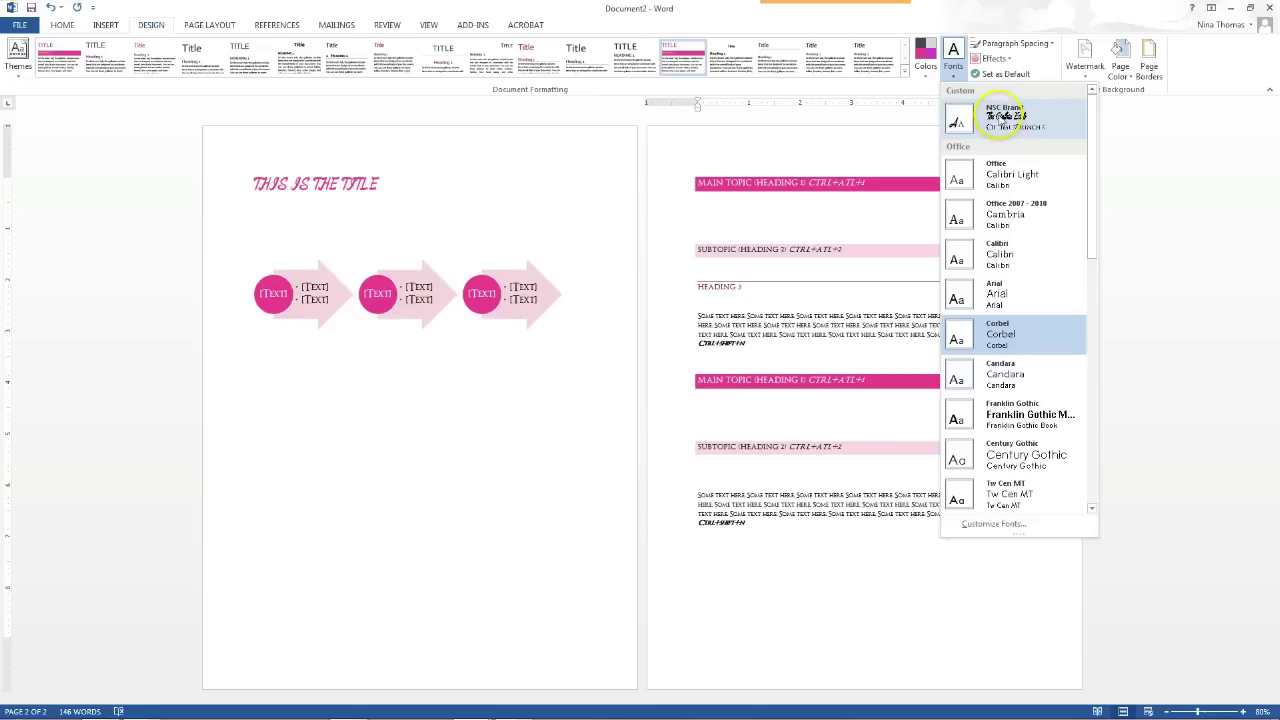
click(1002, 117)
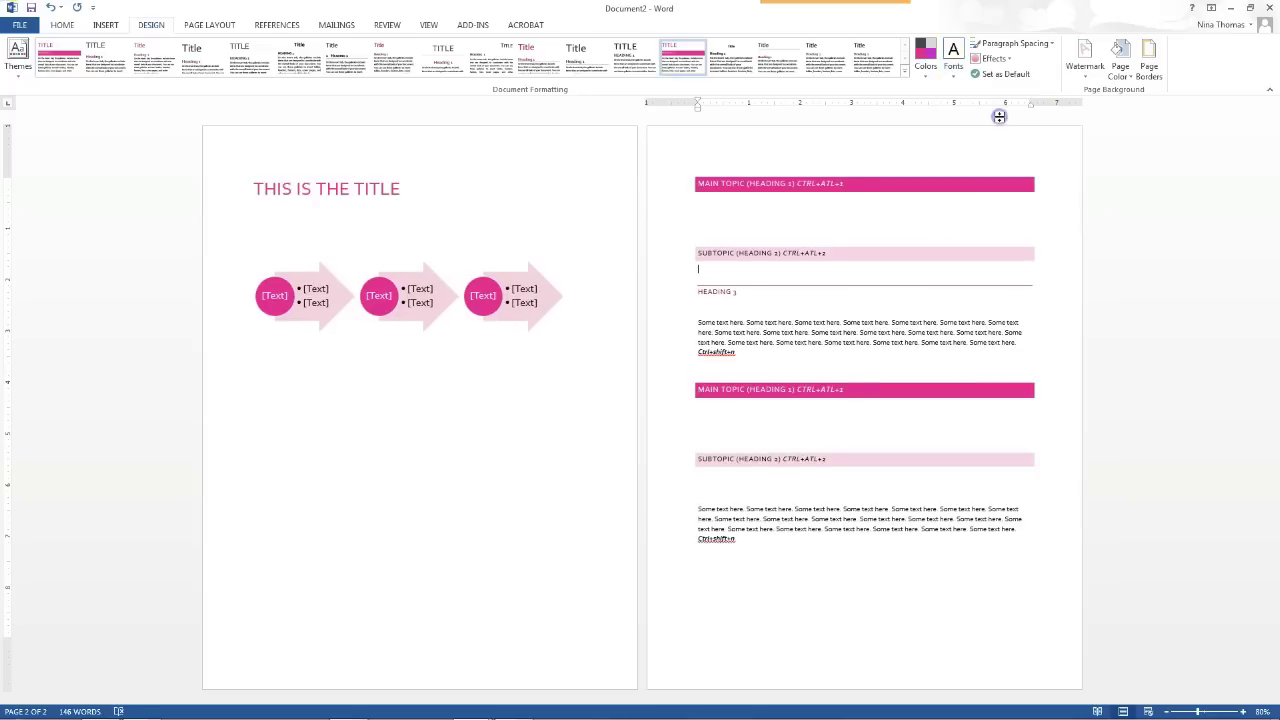
Look through the built-in theme font sets and the heading and body font options for a new font set
click(952, 64)
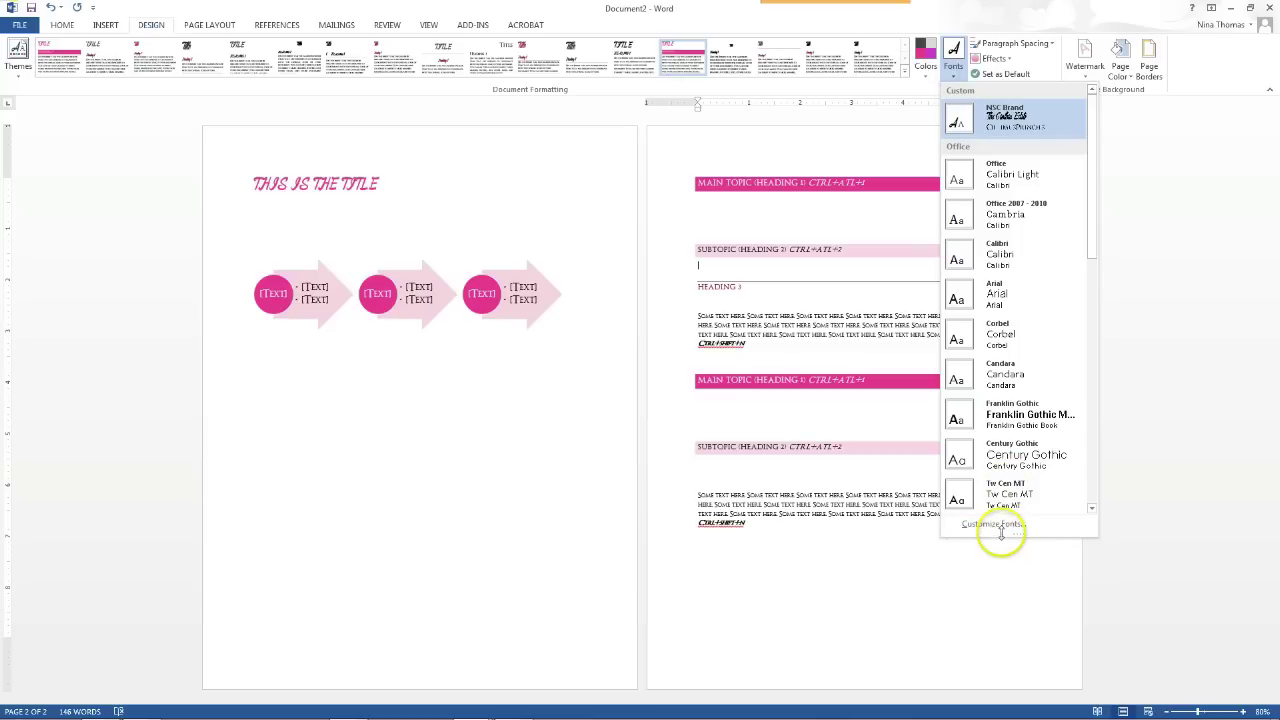
scroll(1051, 403, down, 3)
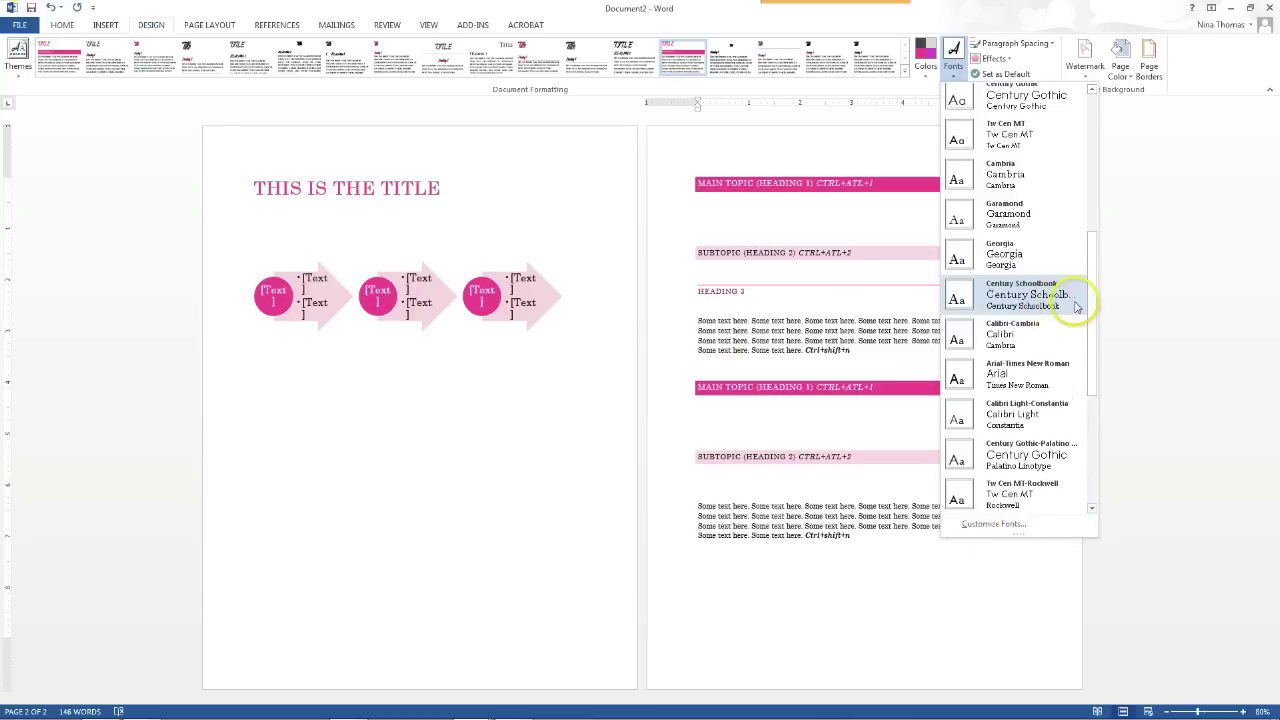
drag(1094, 297, 1098, 465)
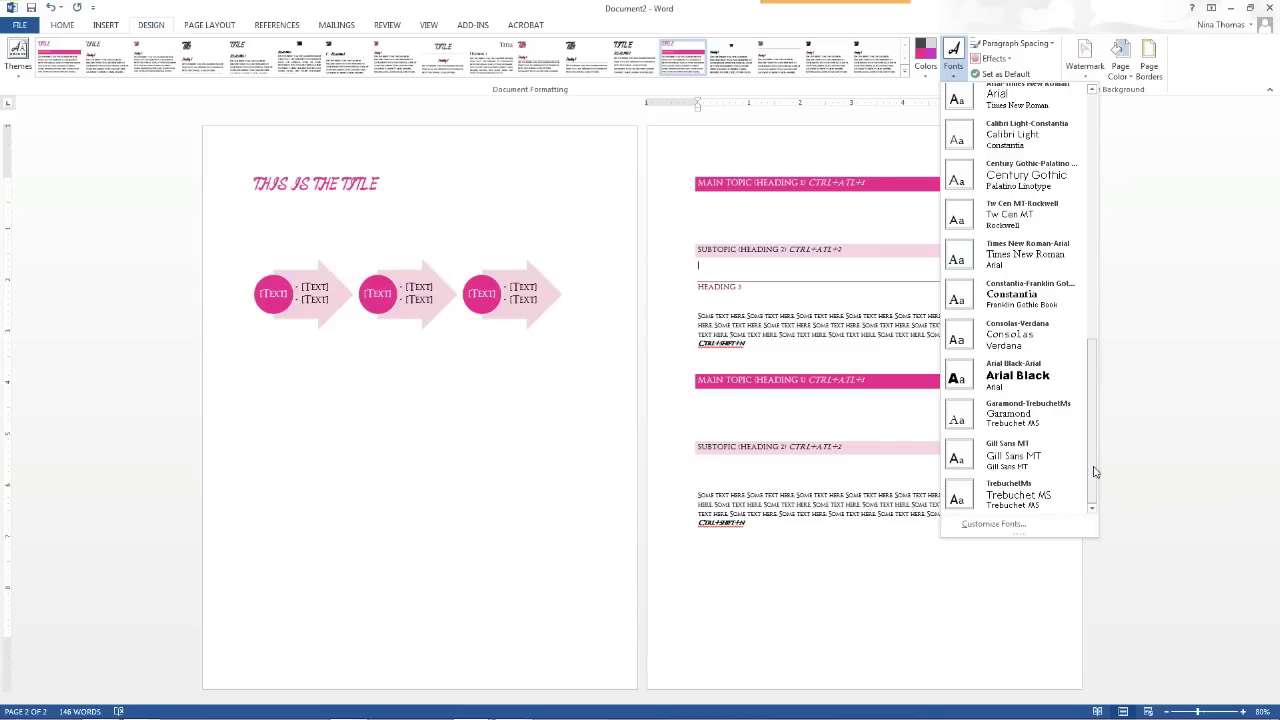
drag(1095, 470, 1091, 482)
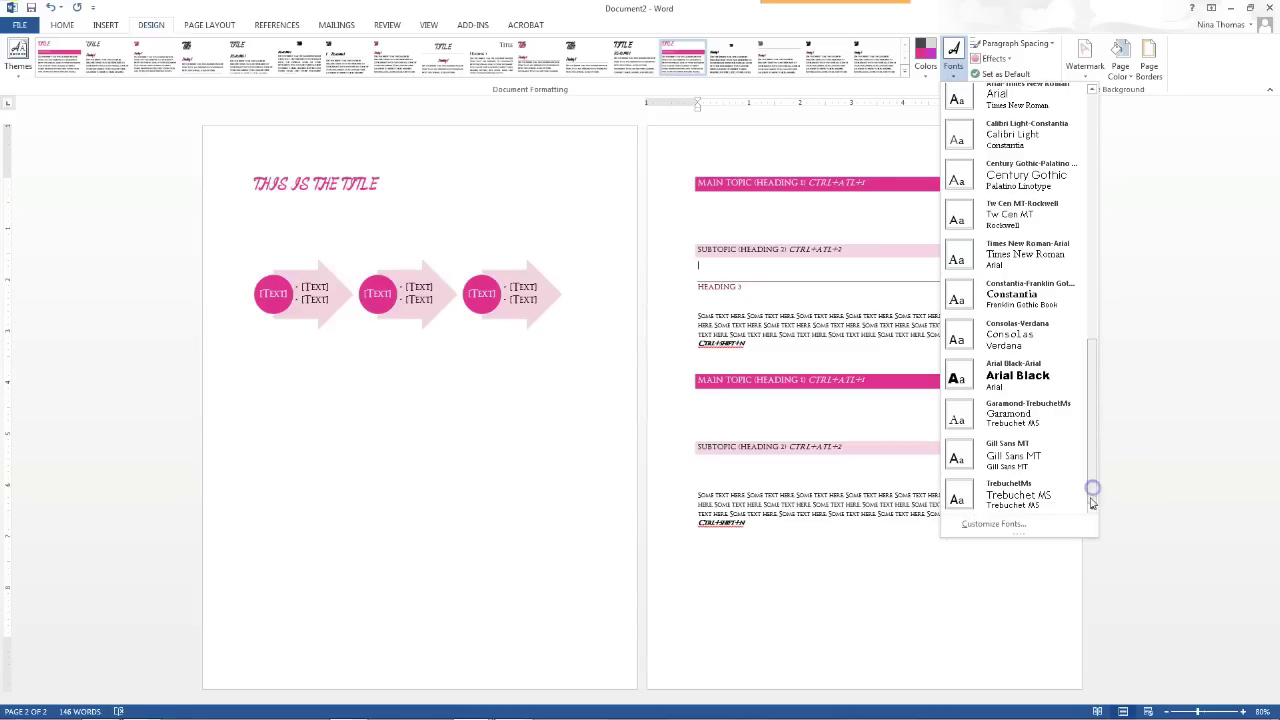
click(1005, 526)
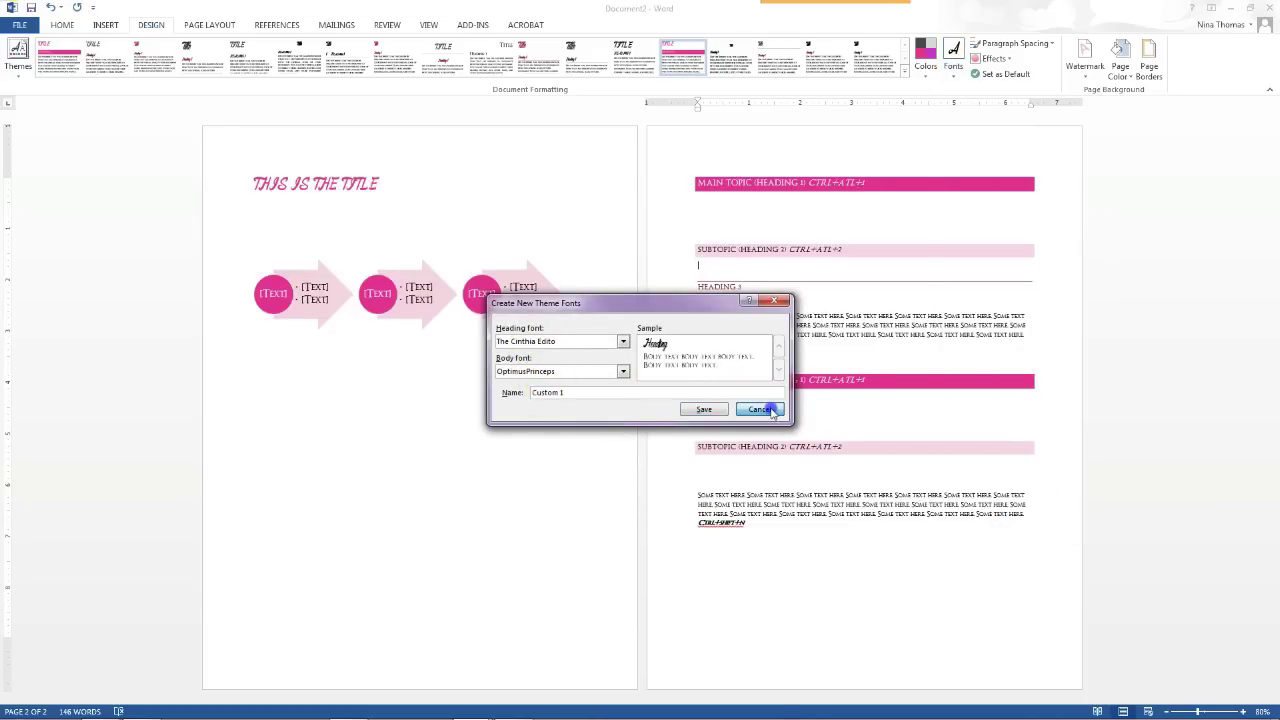
click(762, 410)
Look over the paragraph spacing presets and switch the document back to the built-in Shaded style set
click(1024, 46)
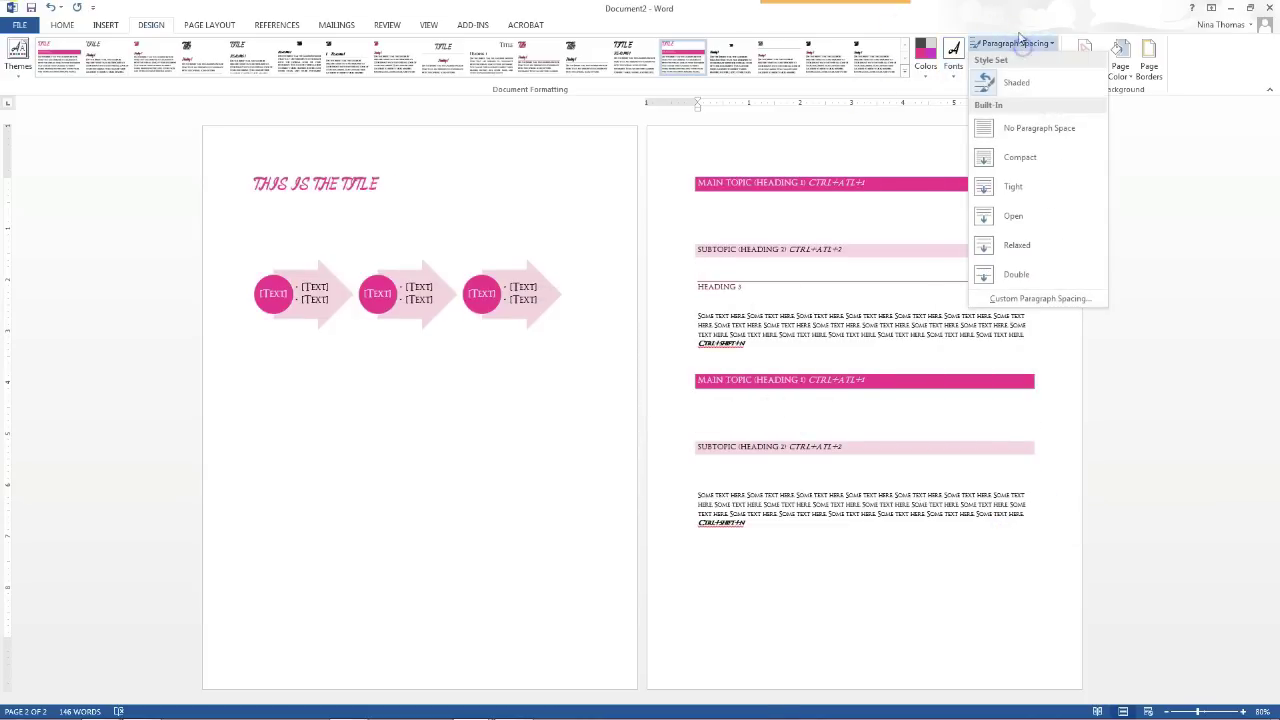
click(1015, 43)
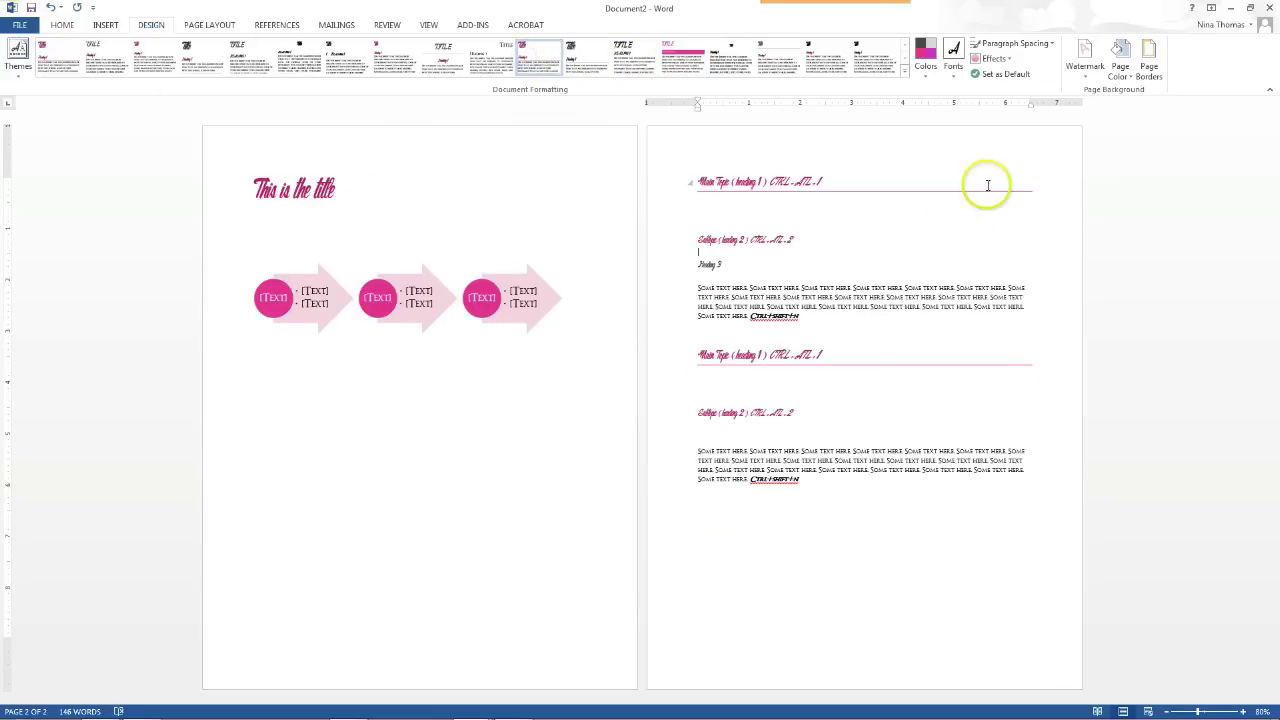
click(670, 60)
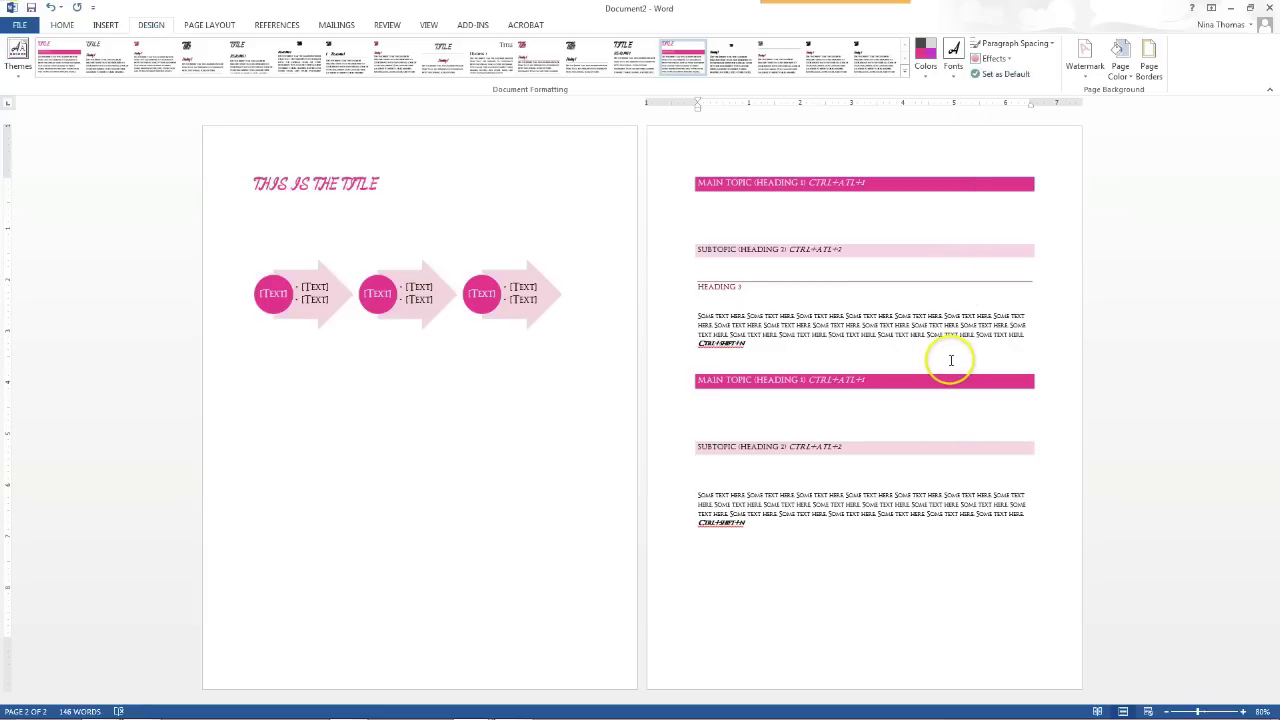
Set the page color of the document to Blue, Accent 3, Darker 25%
click(1140, 82)
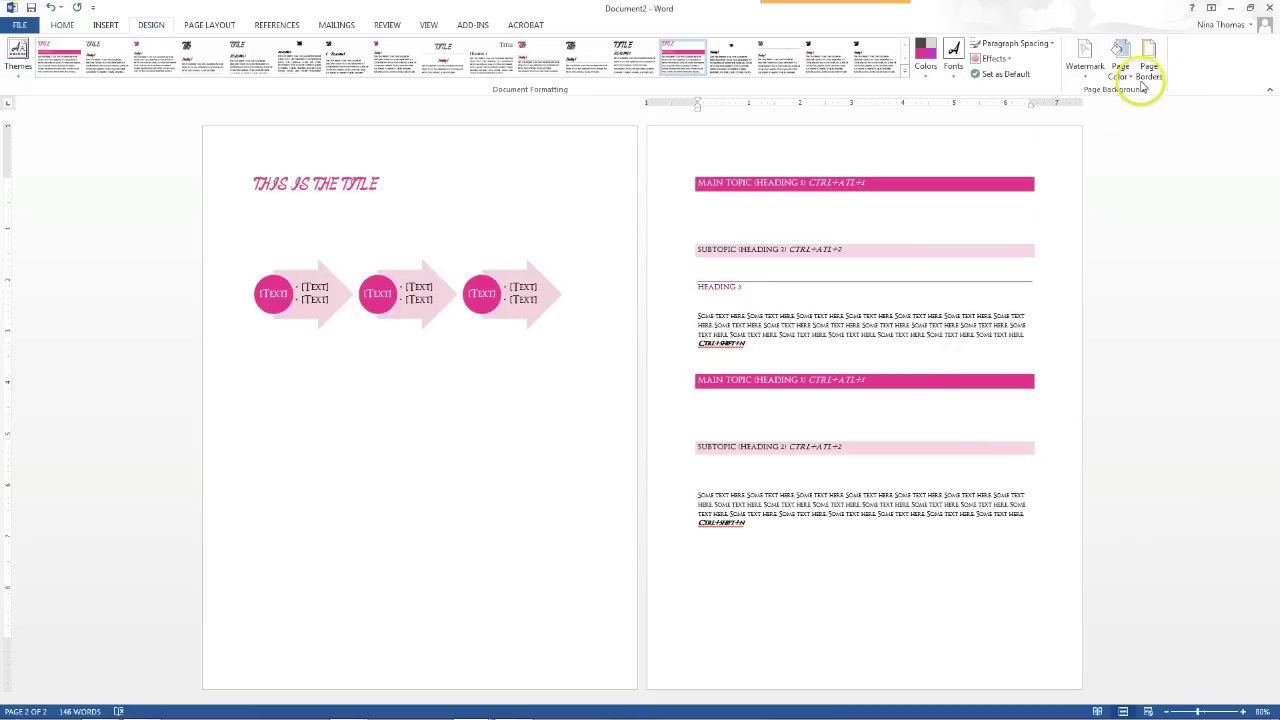
click(1120, 76)
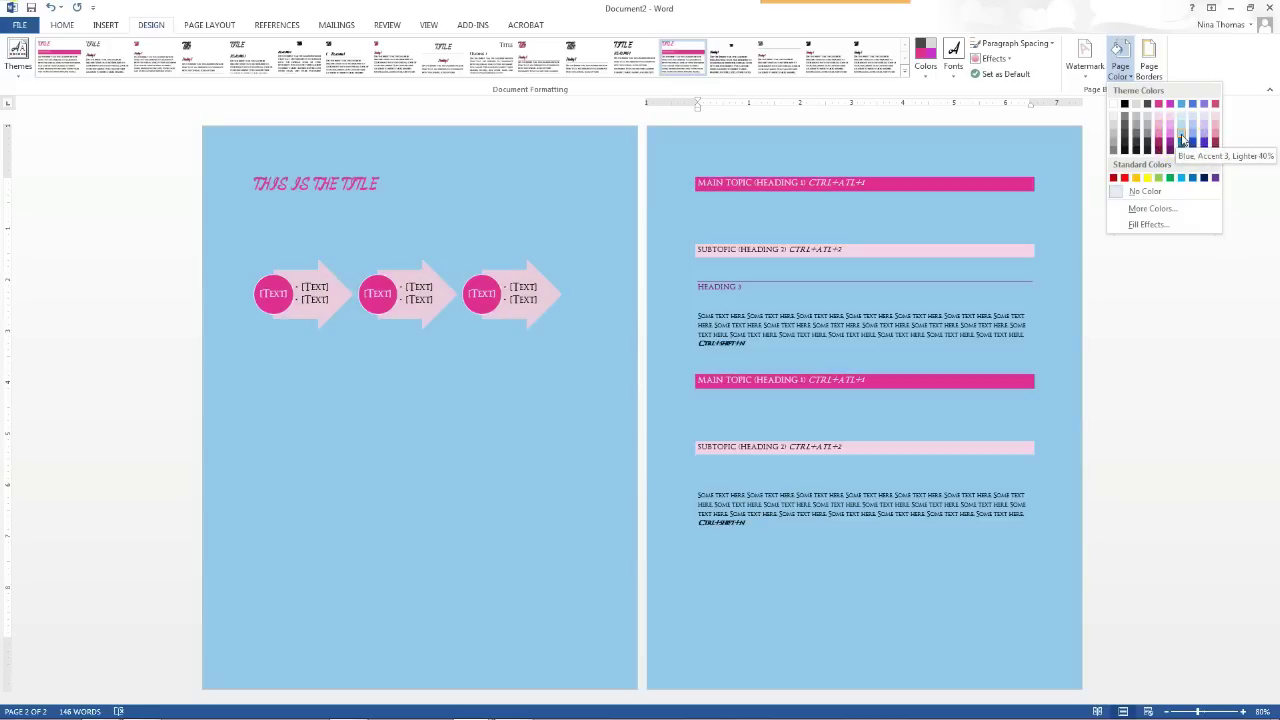
click(1182, 145)
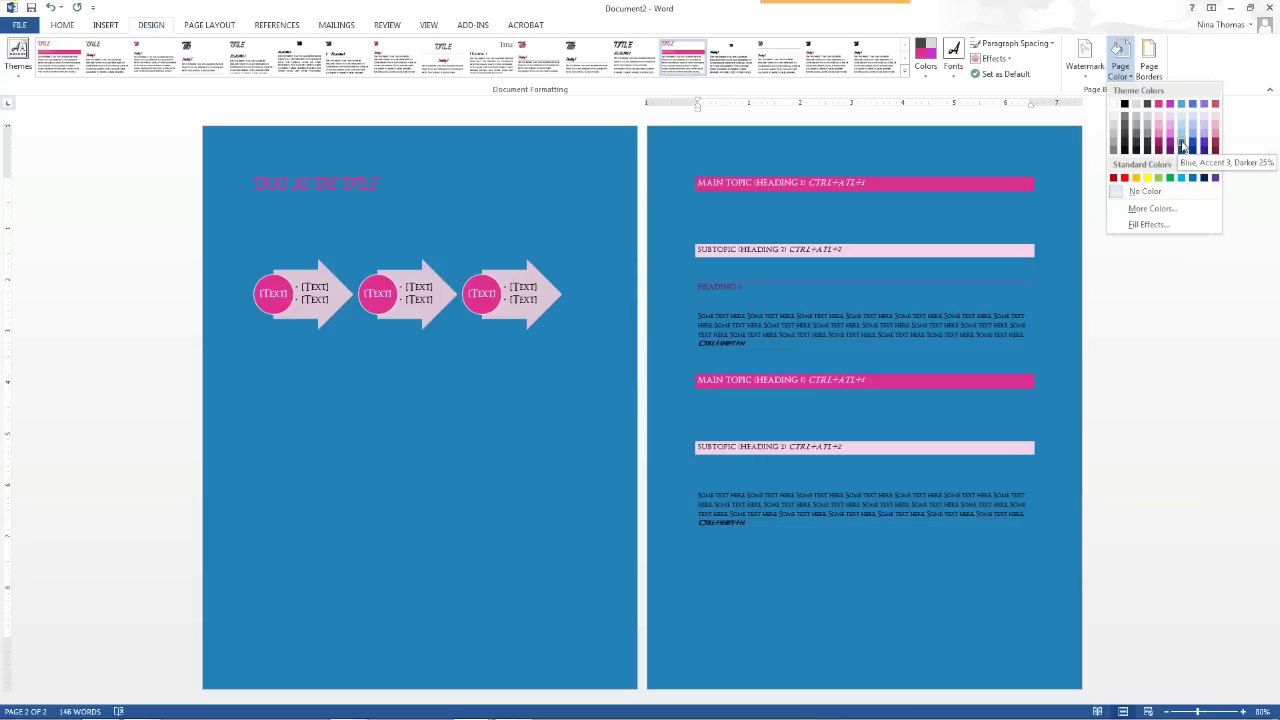
click(1182, 145)
Change the first body paragraph below Heading 3 to white text at size 14
drag(771, 363, 698, 316)
click(62, 24)
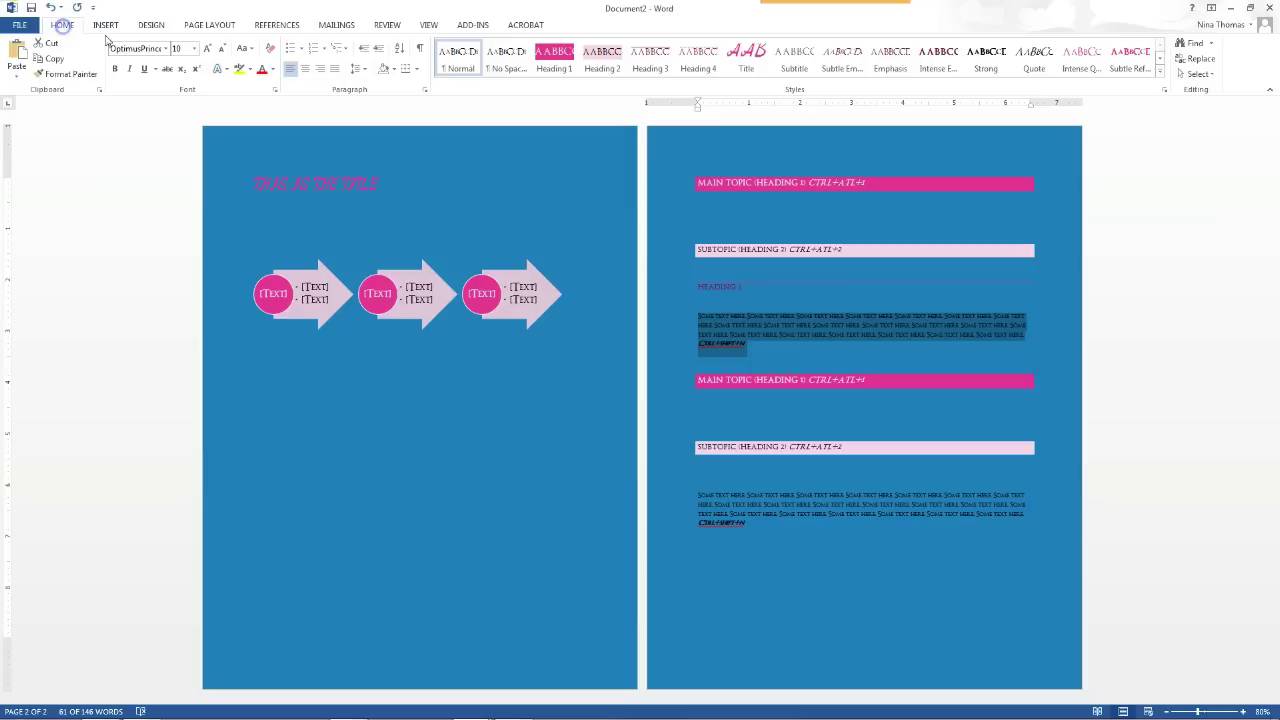
click(272, 69)
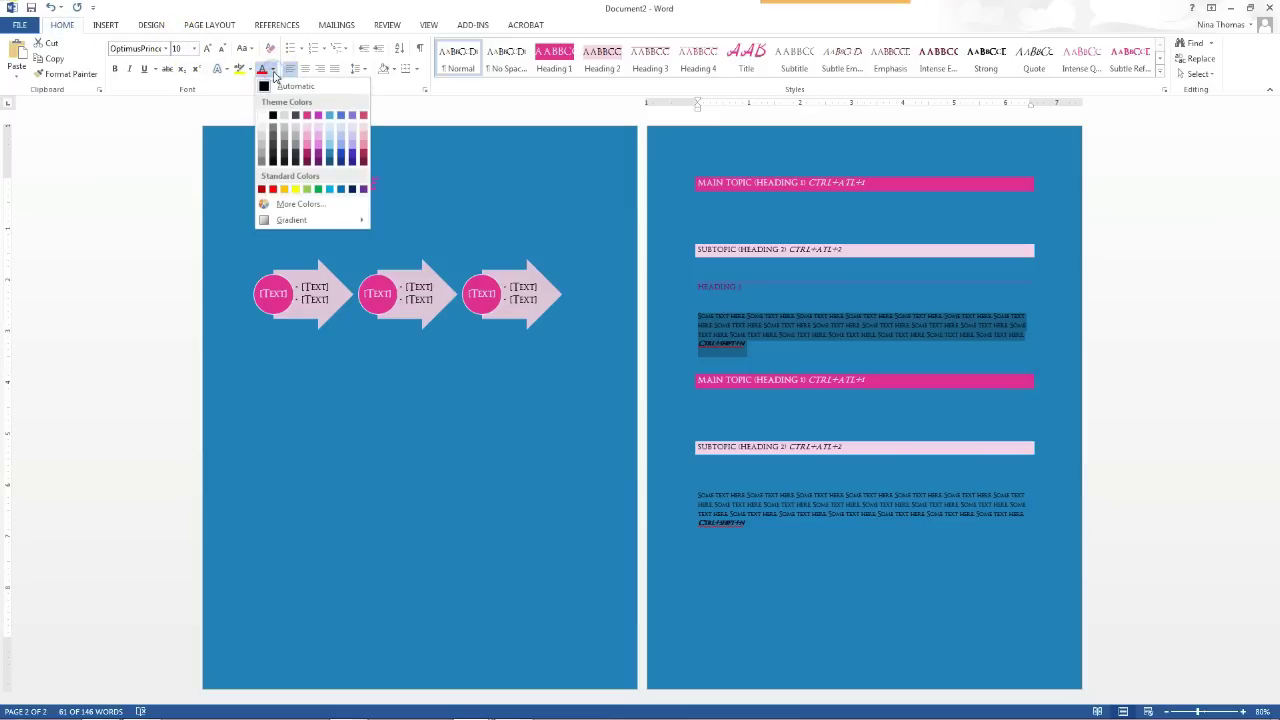
click(280, 86)
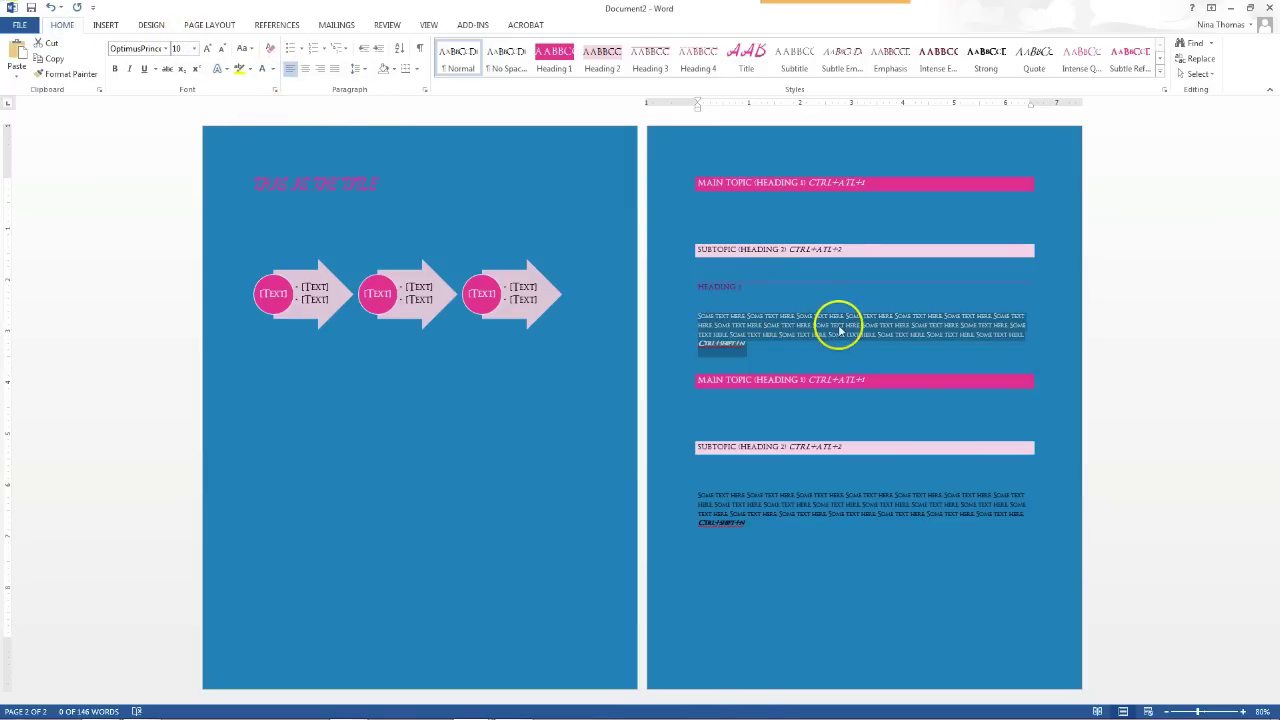
click(207, 48)
click(207, 48)
click(207, 48)
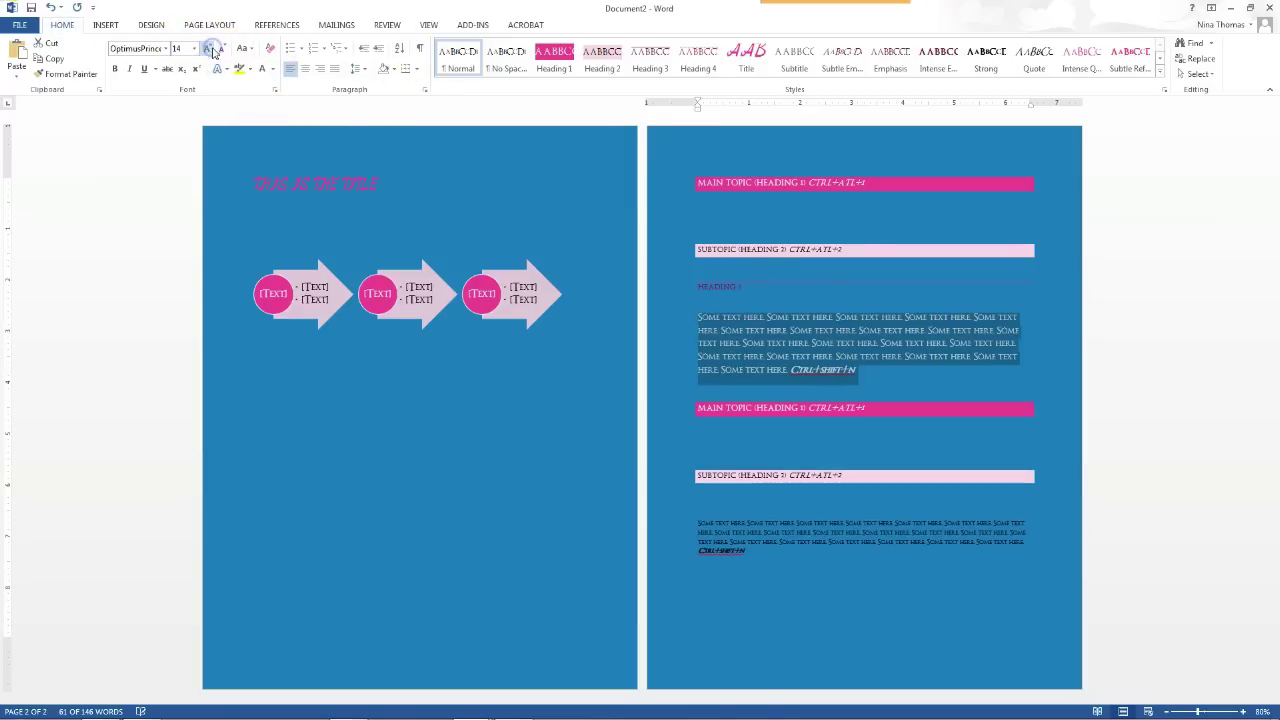
Copy the formatting of the first body paragraph onto the body paragraph under the second subtopic
click(780, 488)
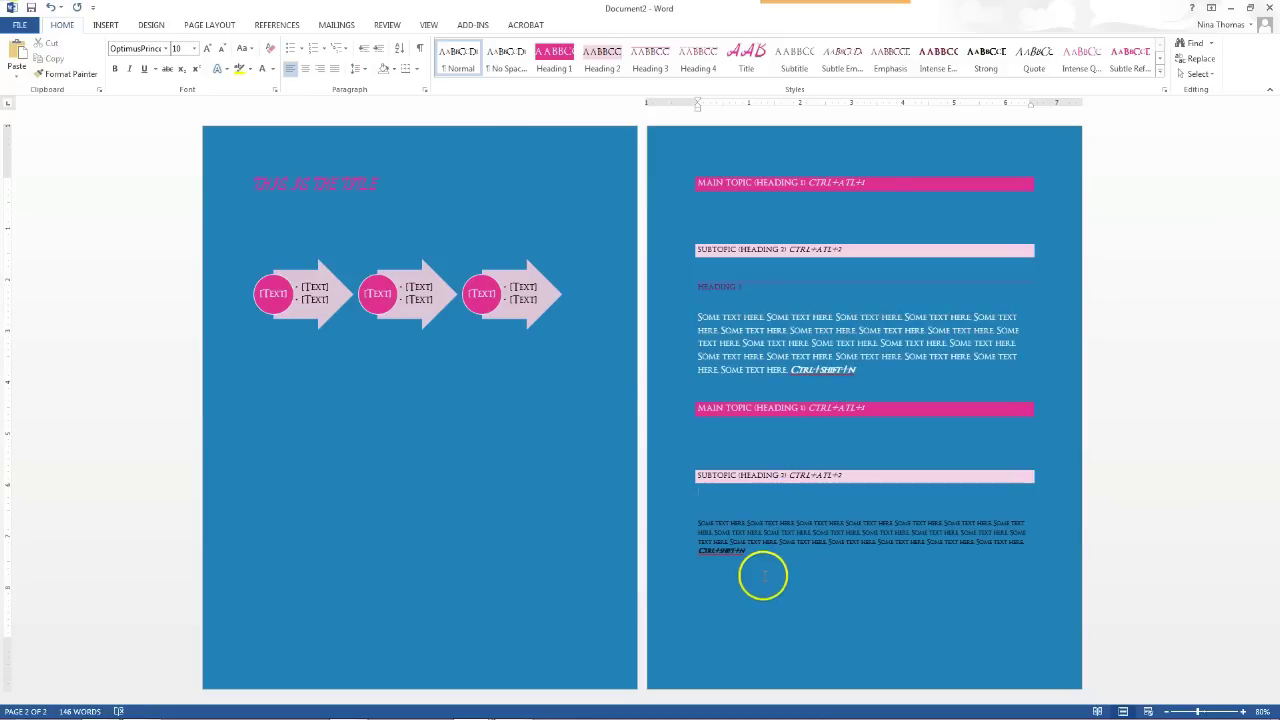
click(743, 362)
click(71, 74)
drag(760, 551, 680, 511)
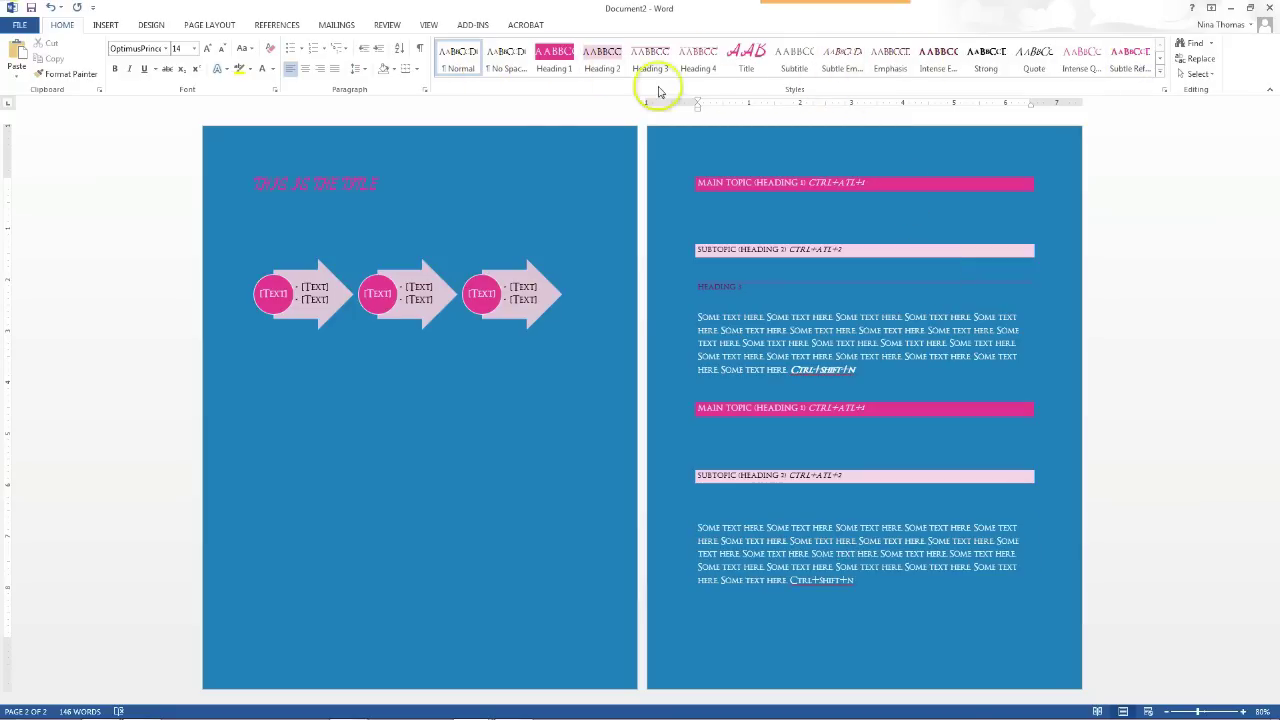
Open the page border settings and try out the 3-D setting and individual border edges in the preview
click(150, 26)
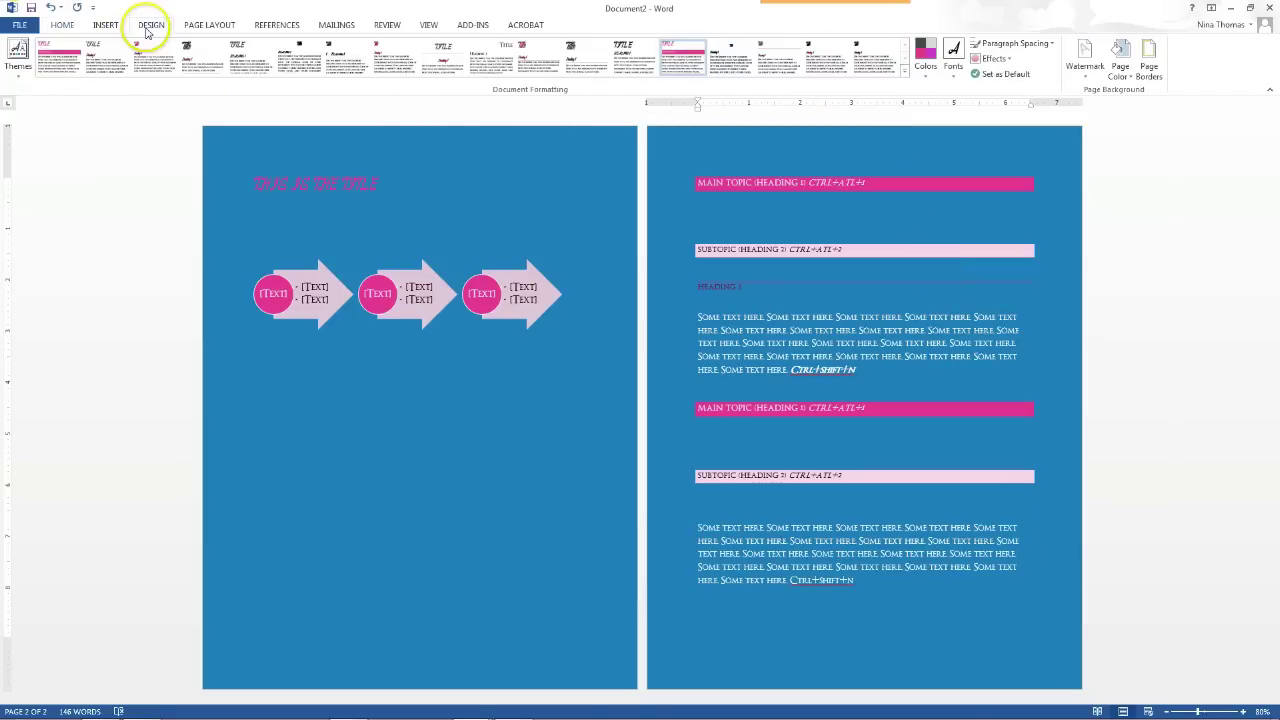
click(1150, 70)
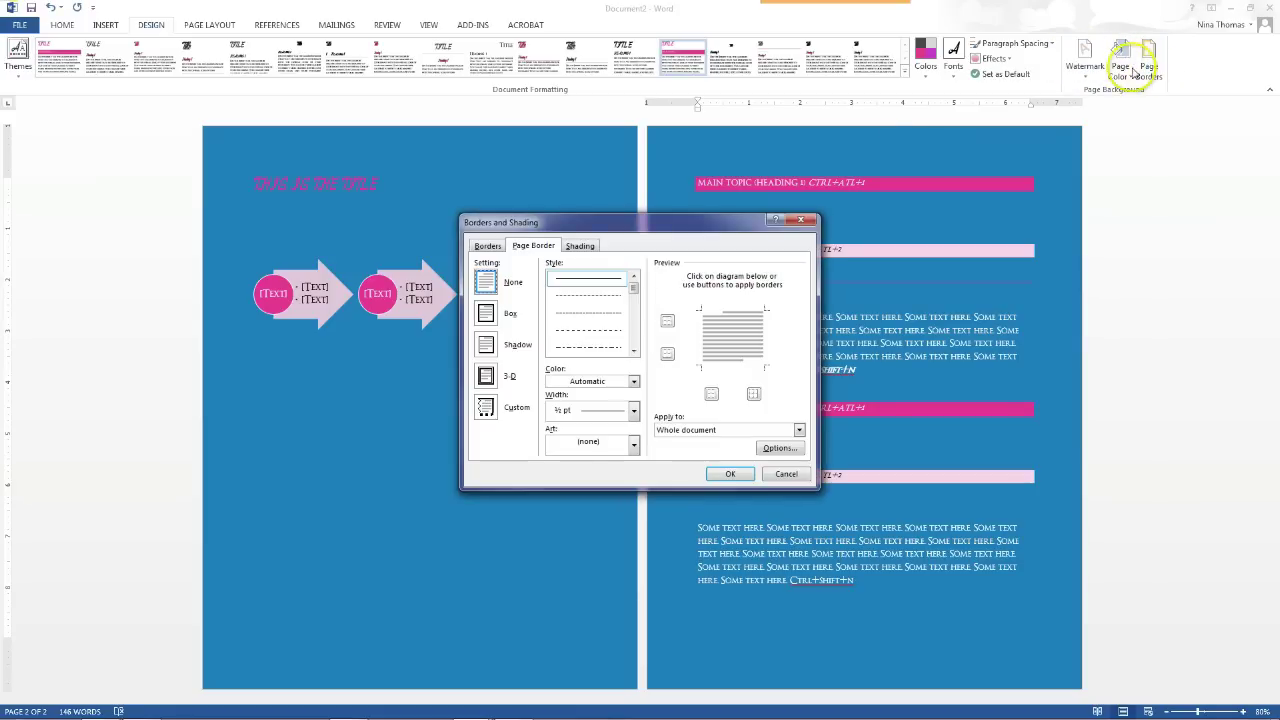
click(486, 376)
click(703, 345)
click(768, 333)
click(765, 333)
click(752, 364)
click(738, 308)
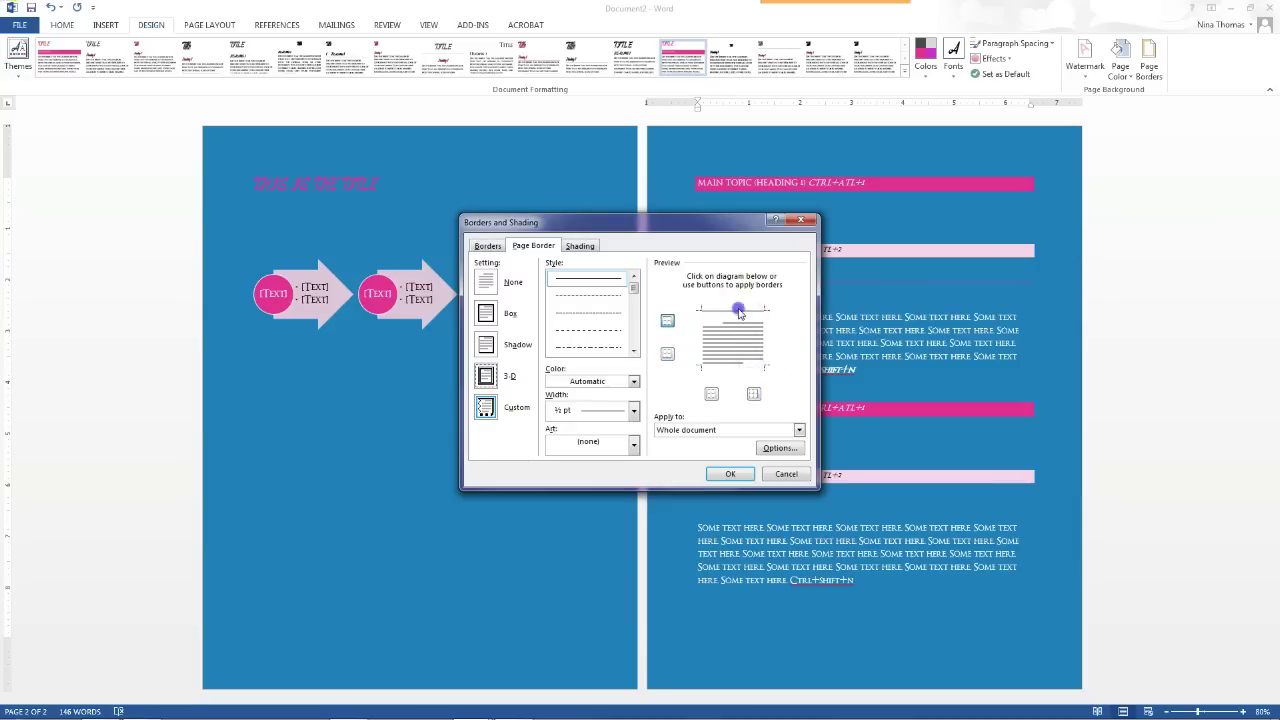
Choose the rough, hand-drawn black line art as page border and apply it to the whole document
click(633, 444)
scroll(636, 478, down, 8)
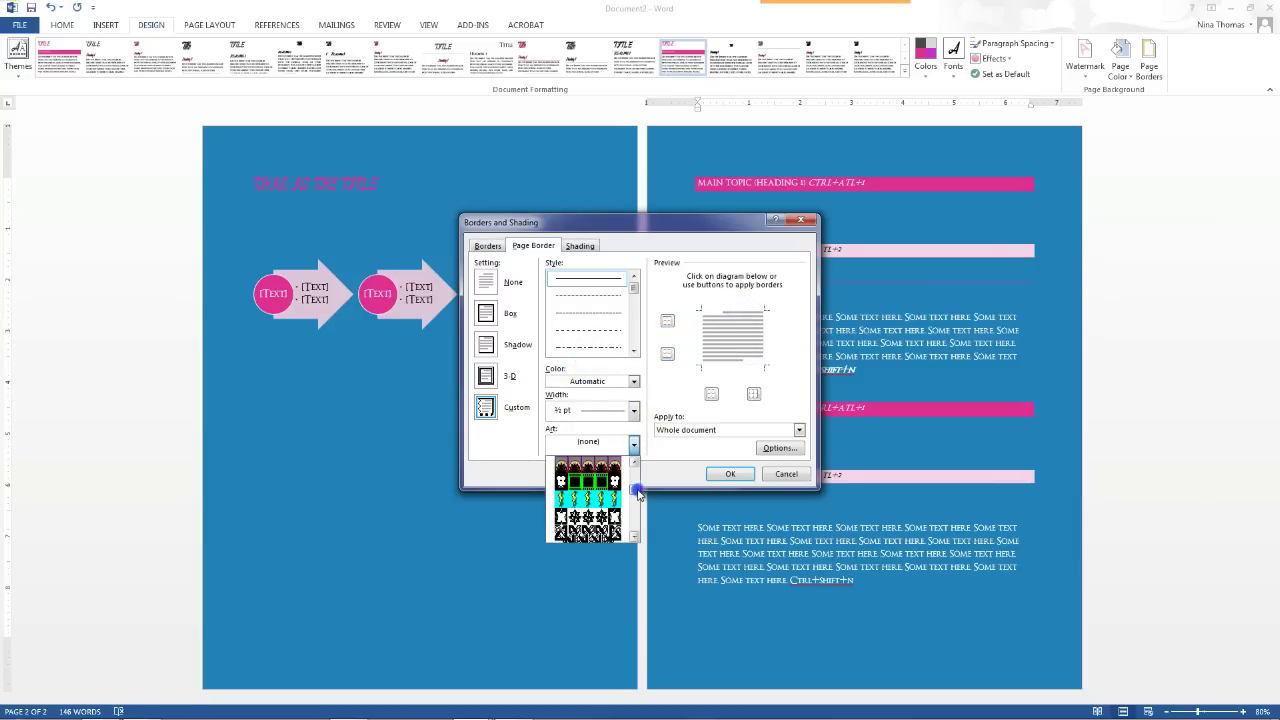
mouse_move(636, 478)
mouse_down()
mouse_move(634, 532)
mouse_move(634, 466)
mouse_move(630, 490)
mouse_up()
scroll(620, 500, down, 1)
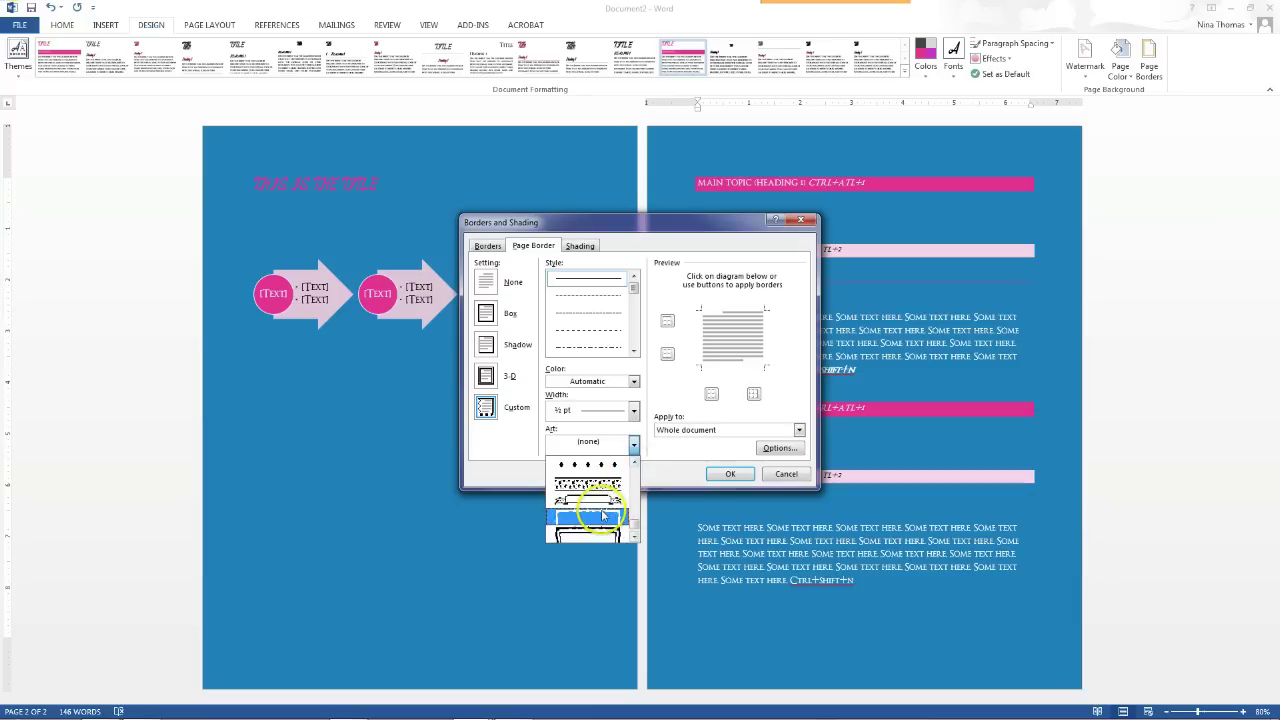
click(620, 513)
click(731, 474)
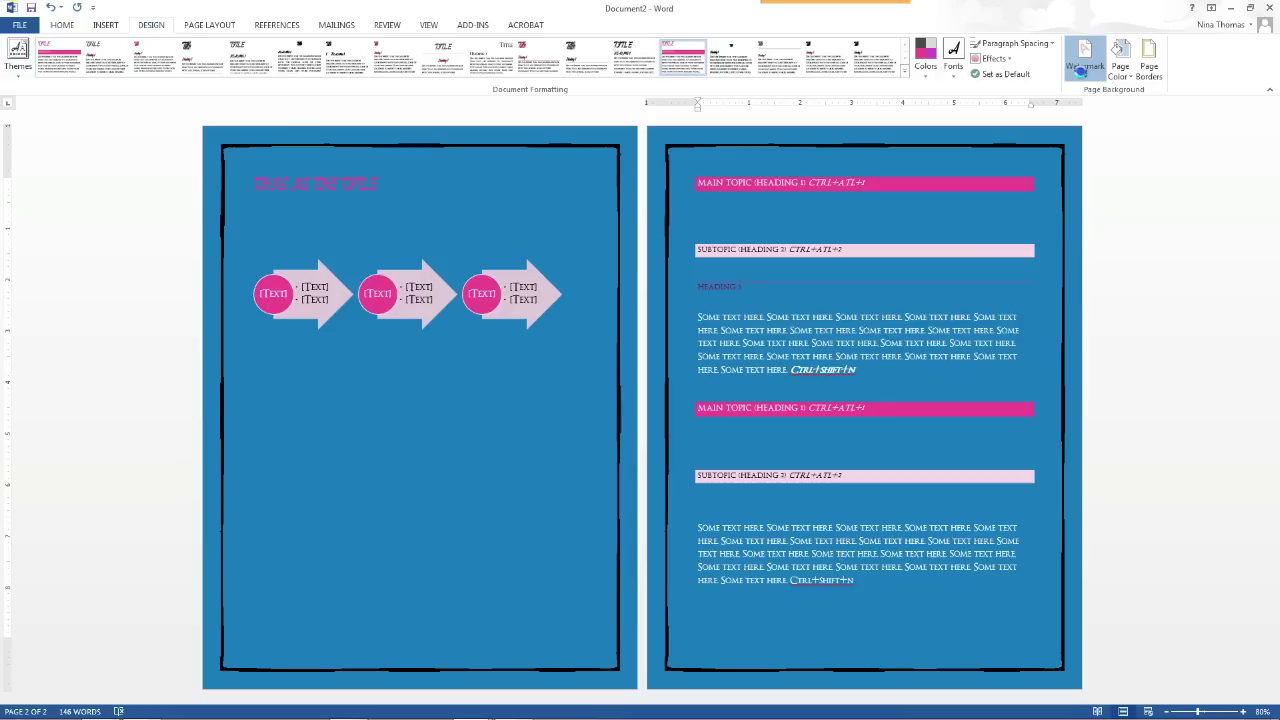
Look over the built-in watermarks and the custom watermark option for the page background
click(1082, 70)
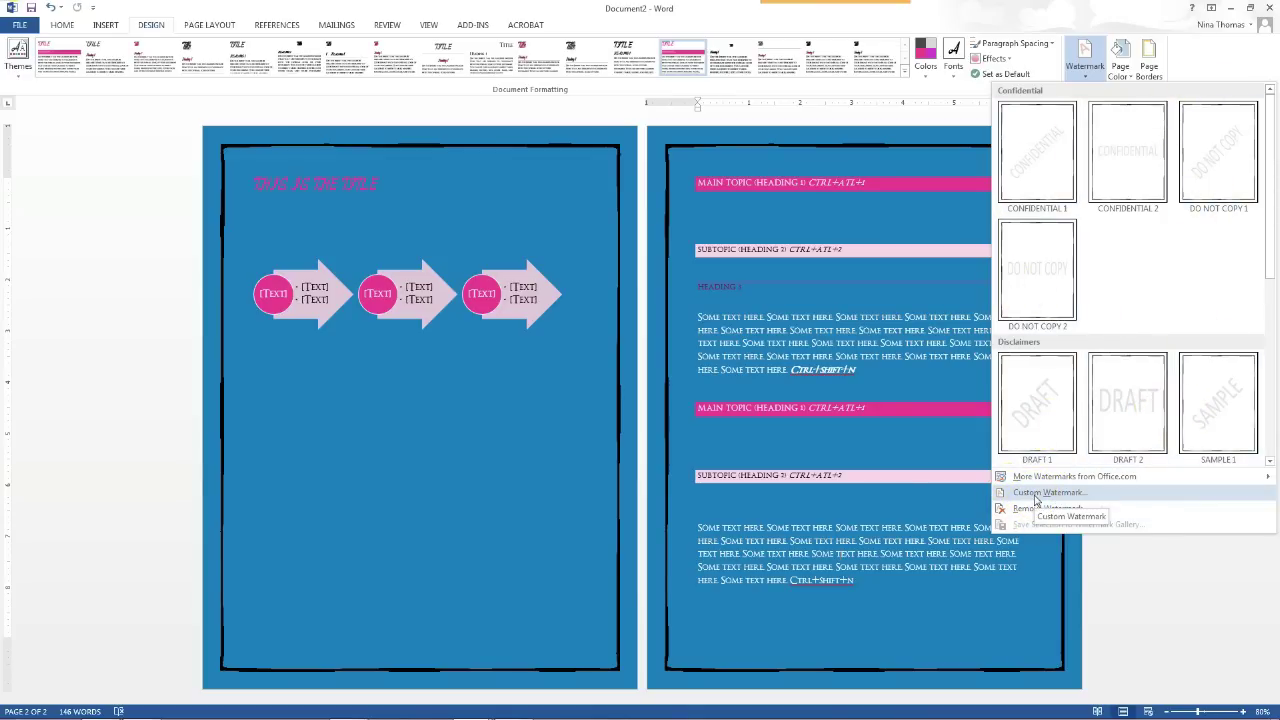
click(342, 406)
Browse the cover page designs, including those from Office.com, and insert the built-in Grid cover page
click(256, 172)
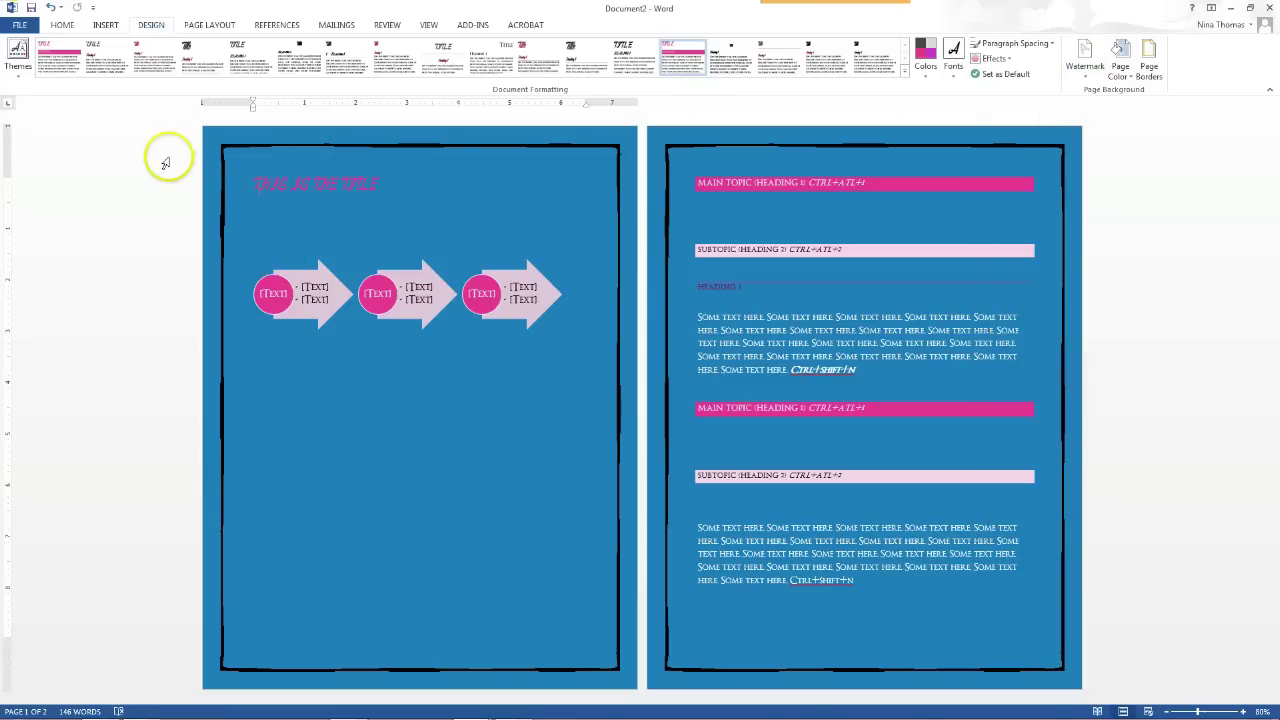
click(114, 27)
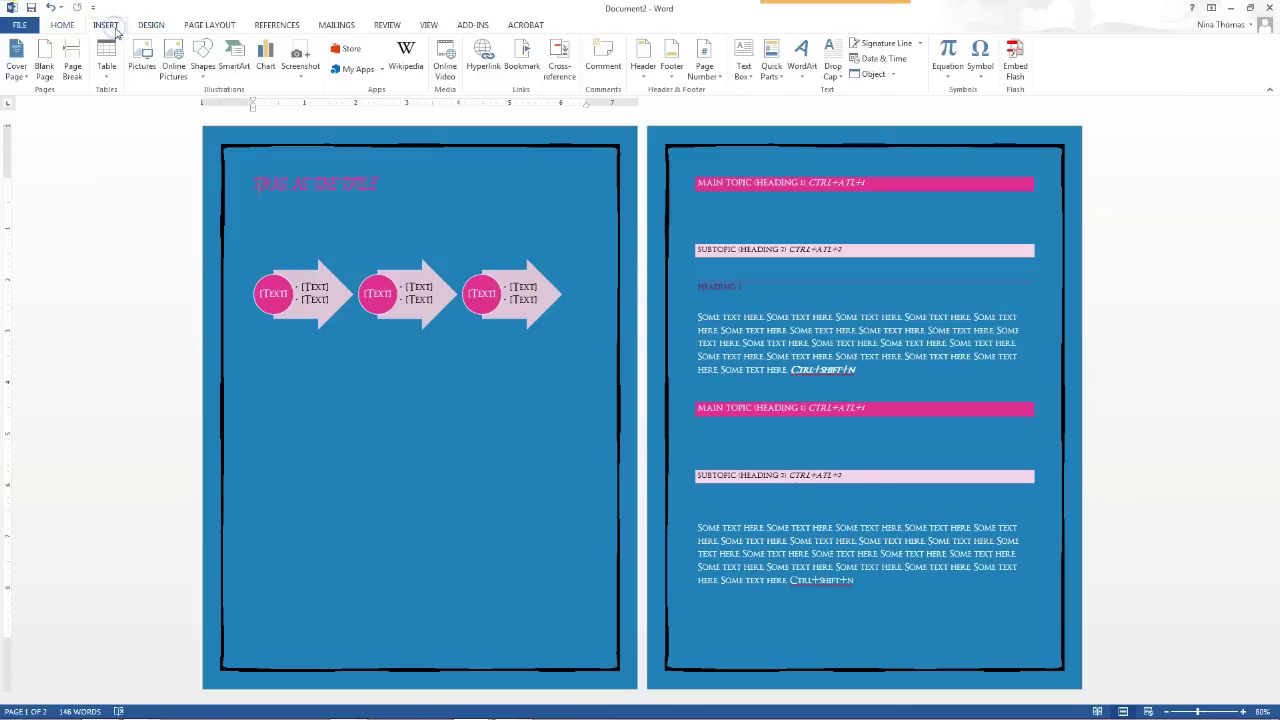
click(16, 66)
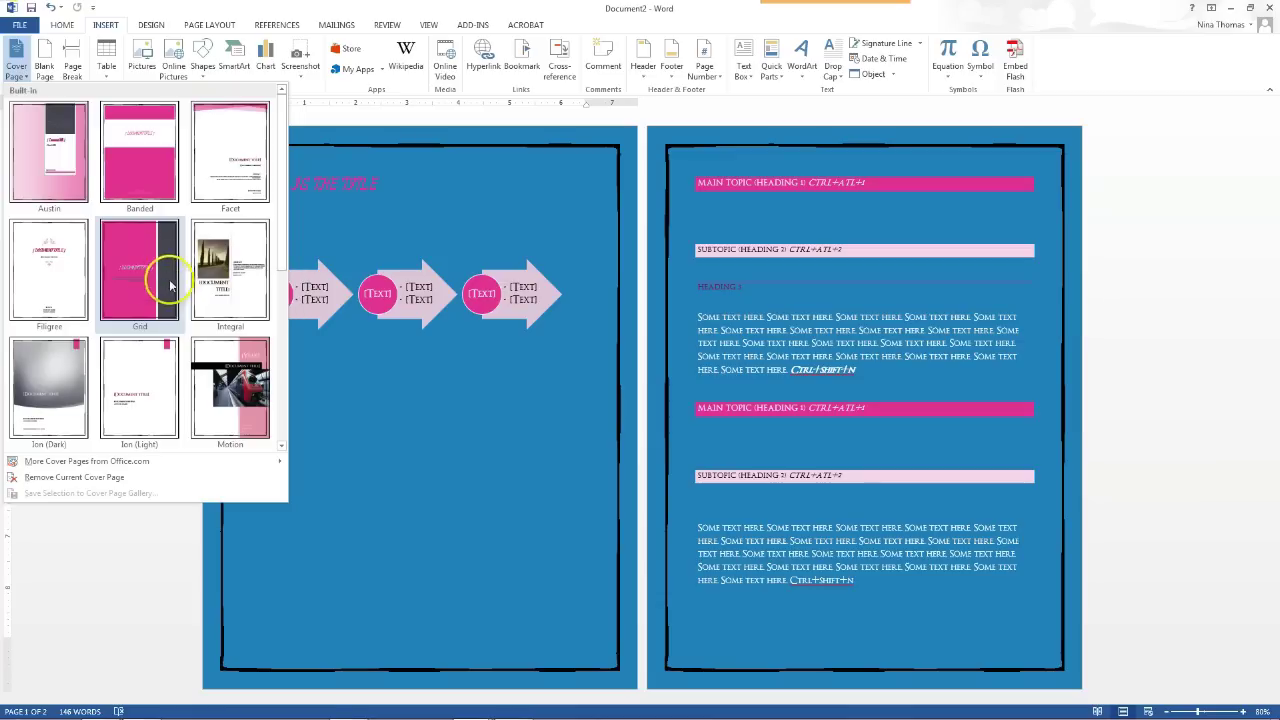
click(113, 466)
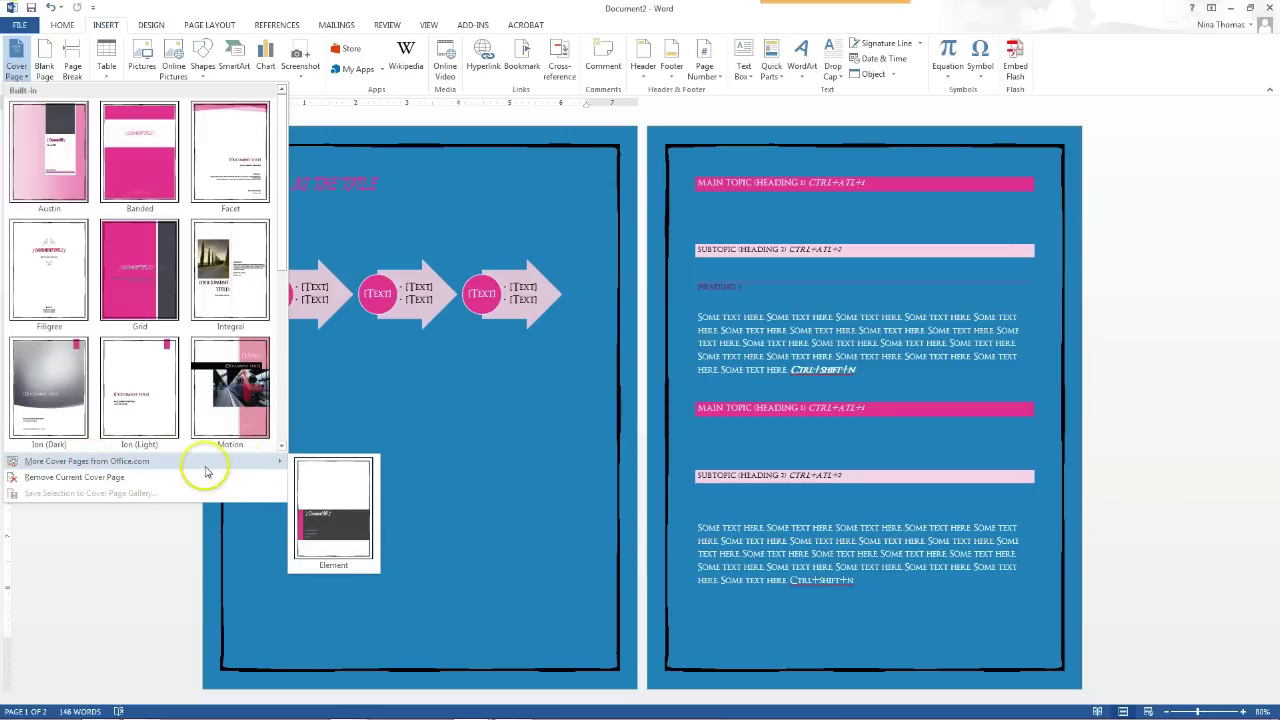
click(163, 256)
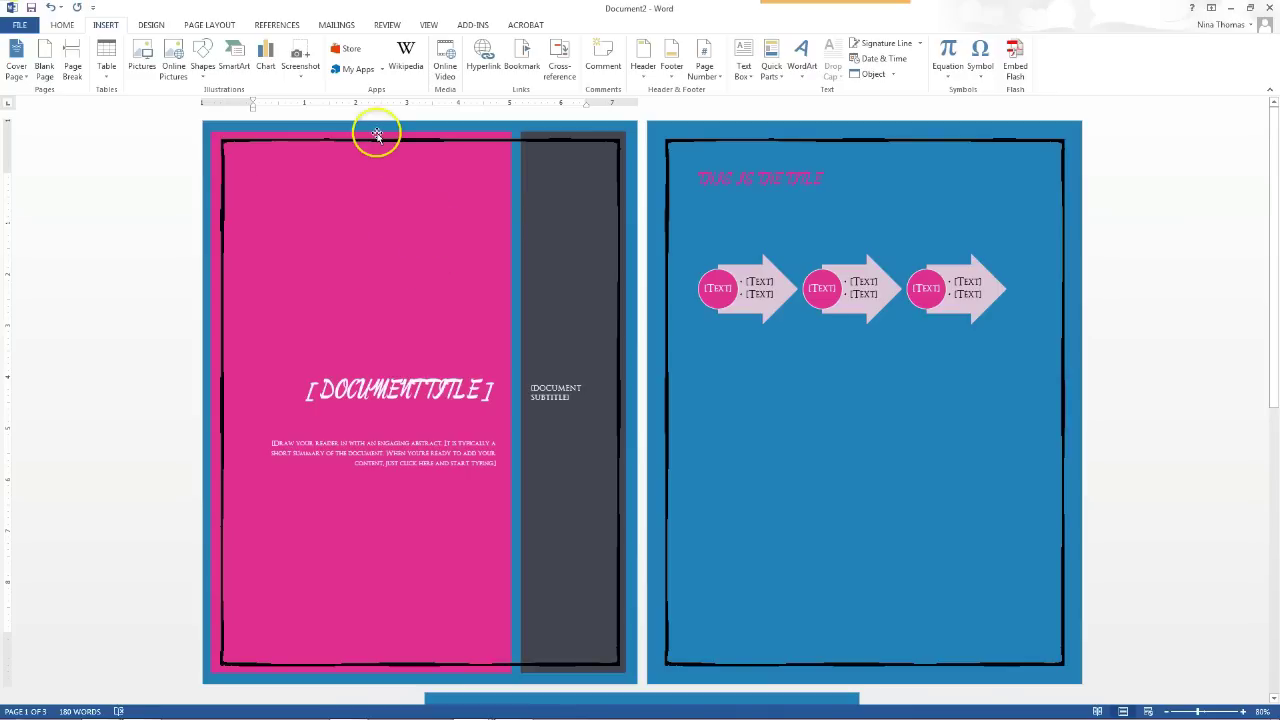
Replace the document title placeholder on the cover page with "My ebook"
scroll(669, 486, down, 2)
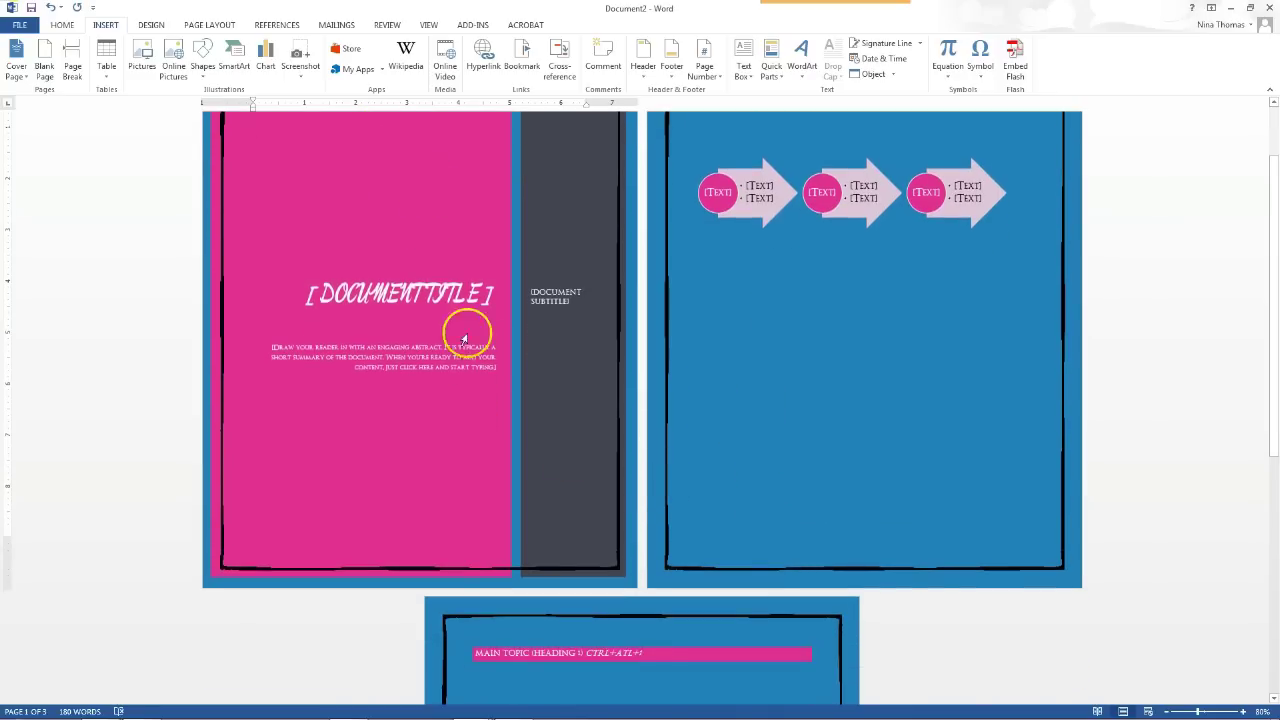
click(445, 306)
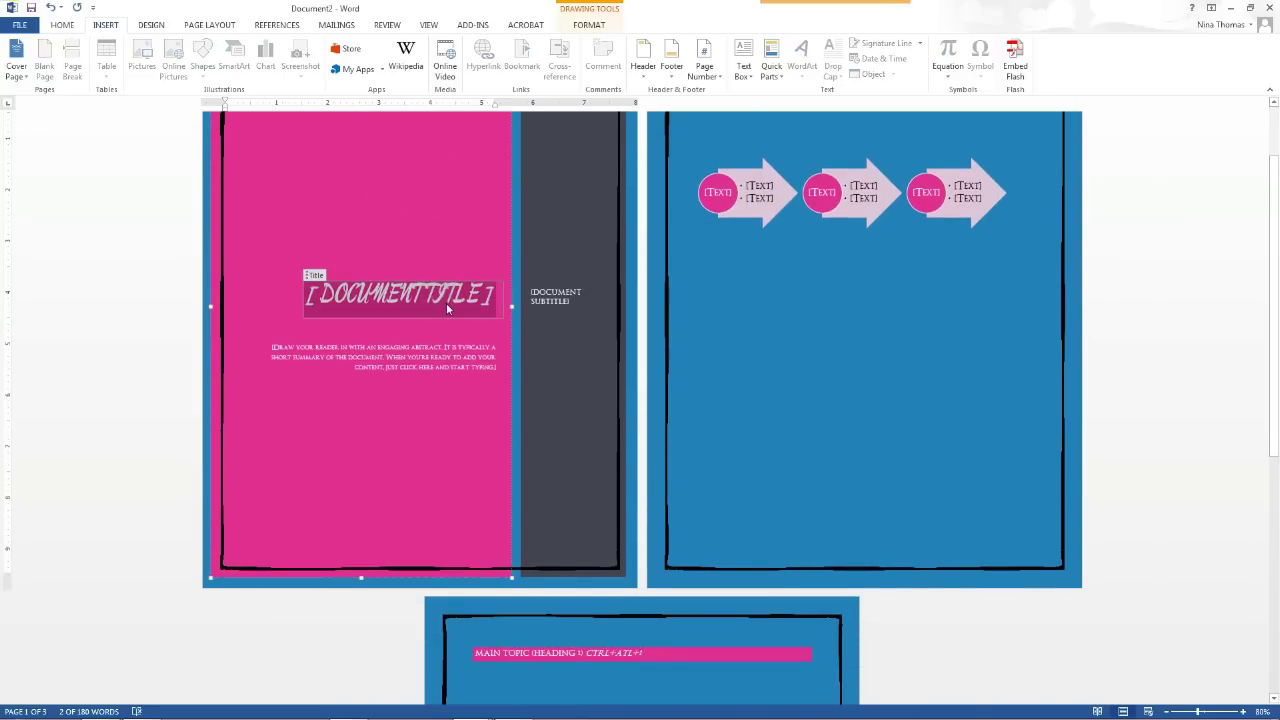
text(My Ebook)
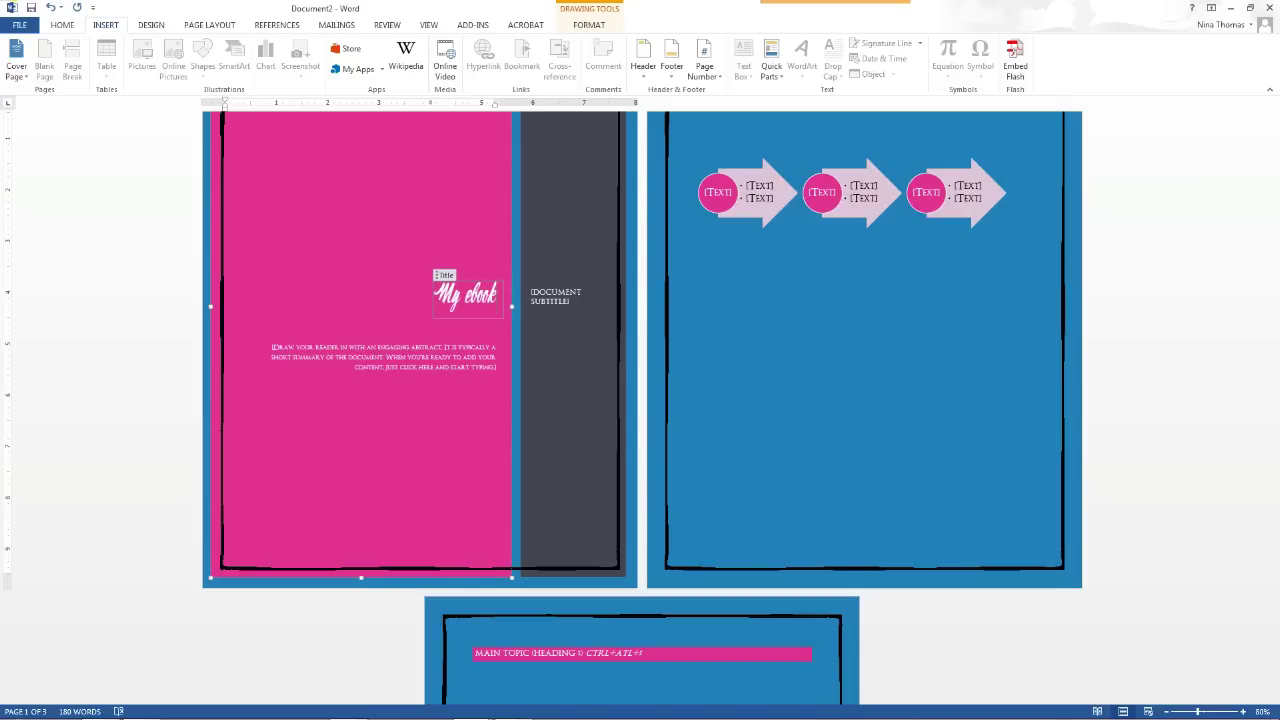
Examine the subtitle placeholder on the cover and look through all pages of the document
click(560, 294)
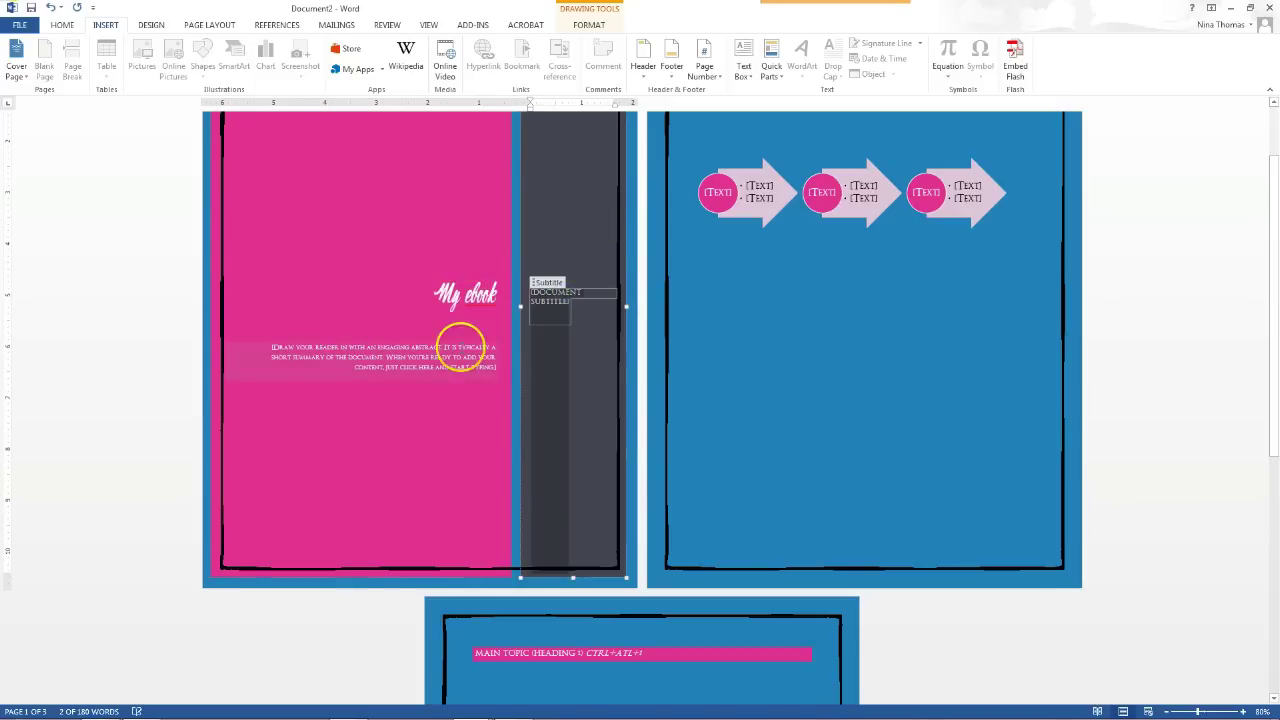
scroll(462, 345, down, 3)
scroll(465, 360, up, 5)
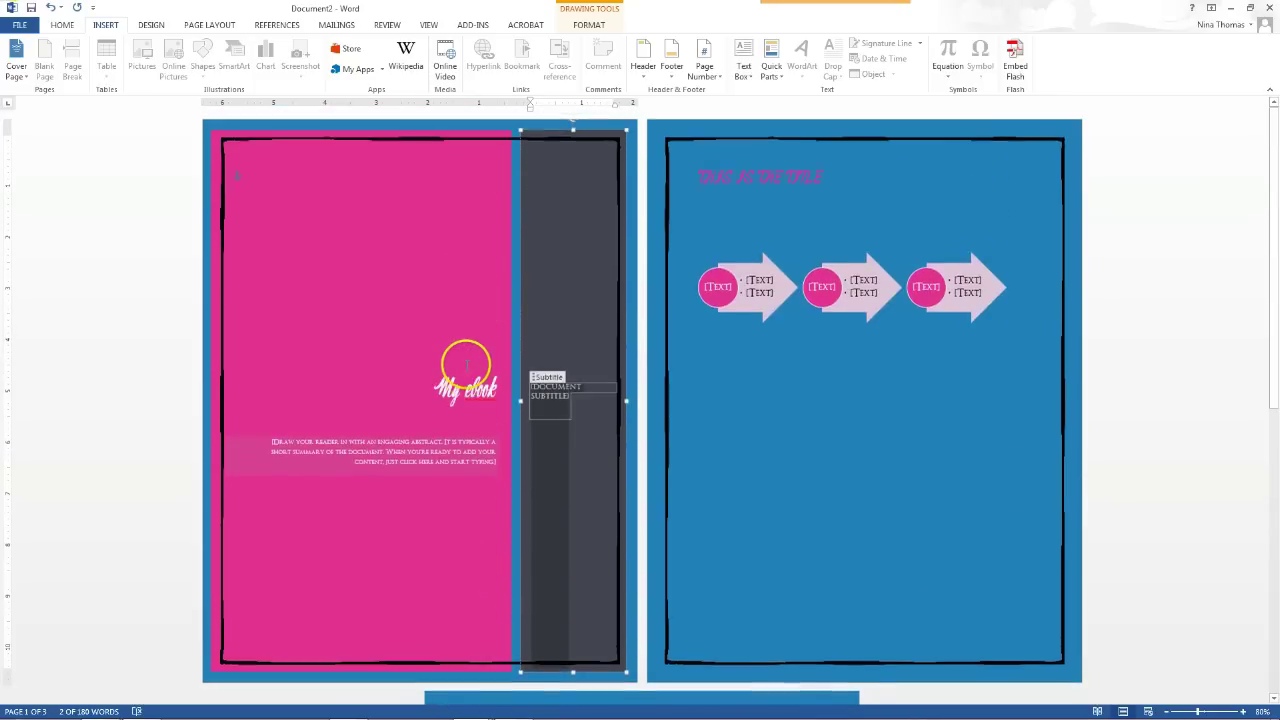
scroll(880, 340, down, 4)
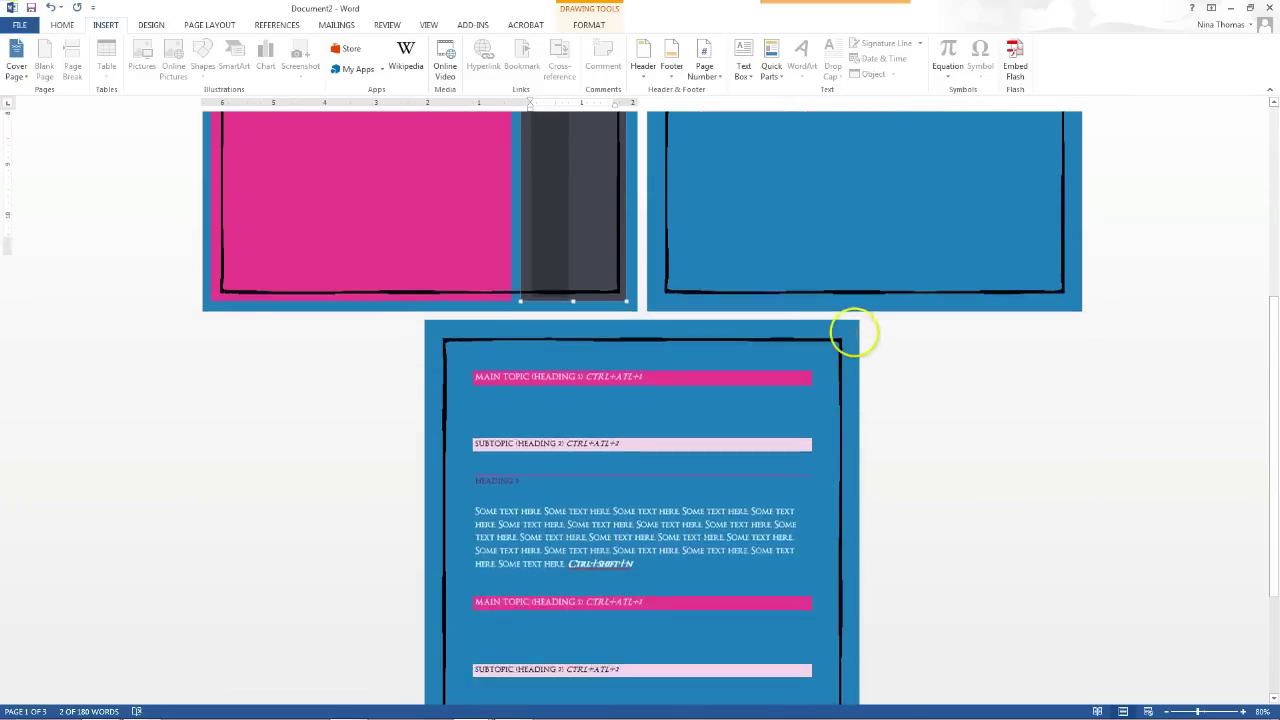
scroll(855, 335, down, 3)
scroll(855, 336, up, 6)
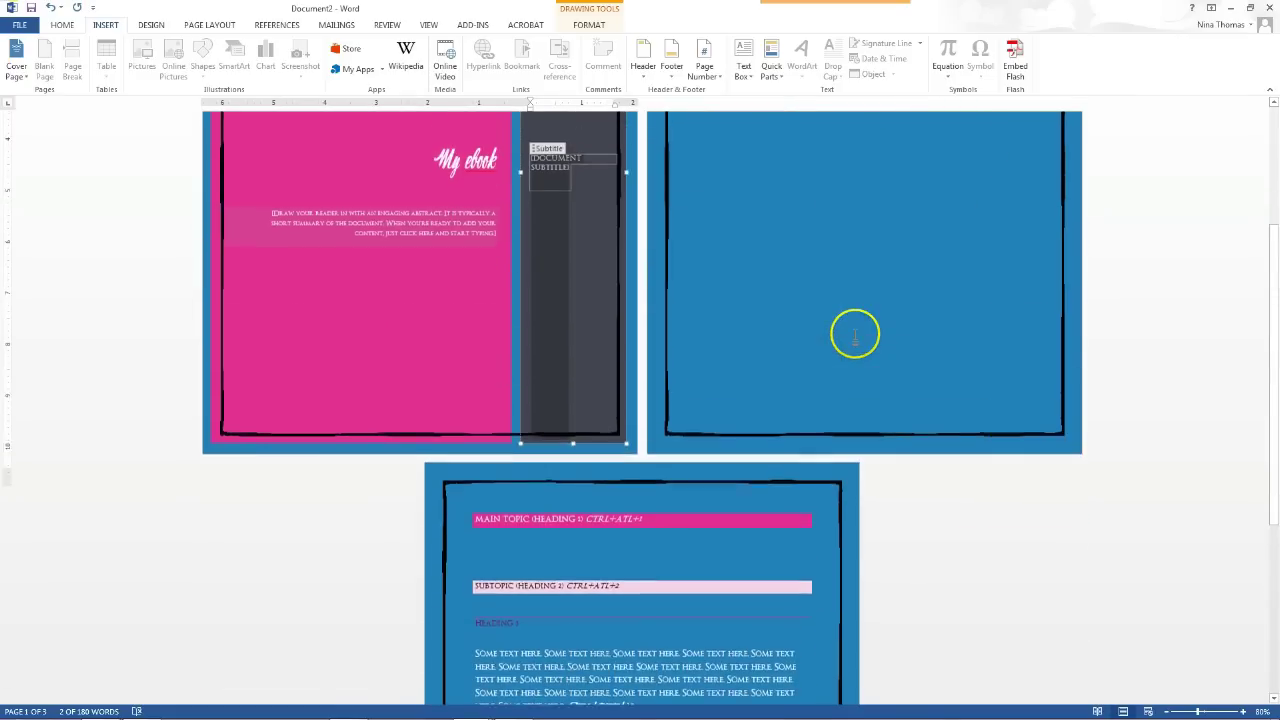
scroll(855, 335, up, 3)
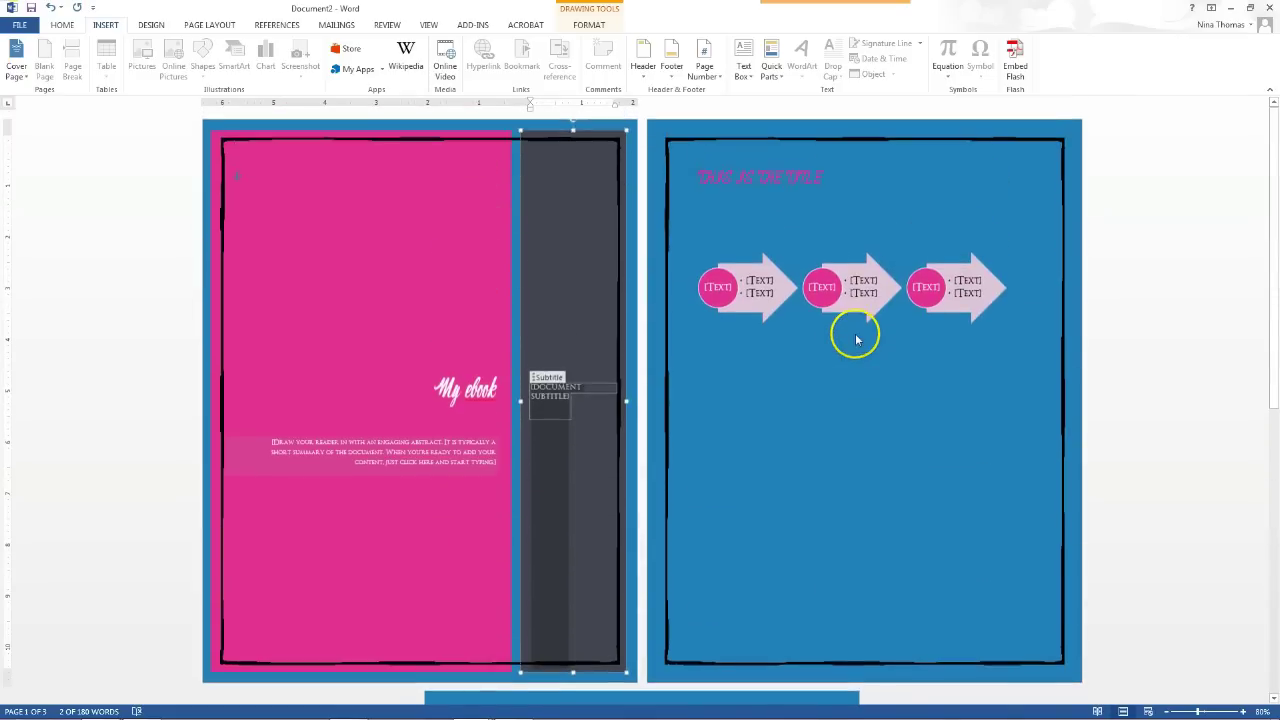
Add an empty line above the title on the page that follows the cover page
click(699, 173)
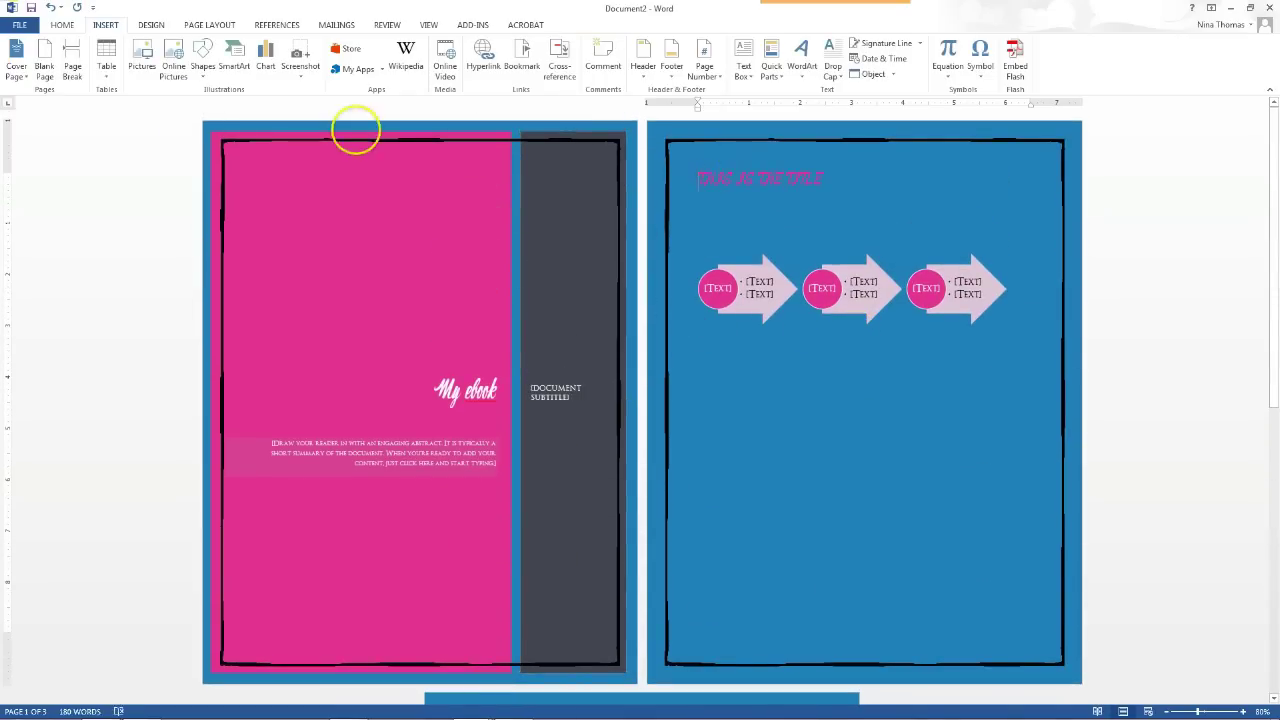
click(278, 24)
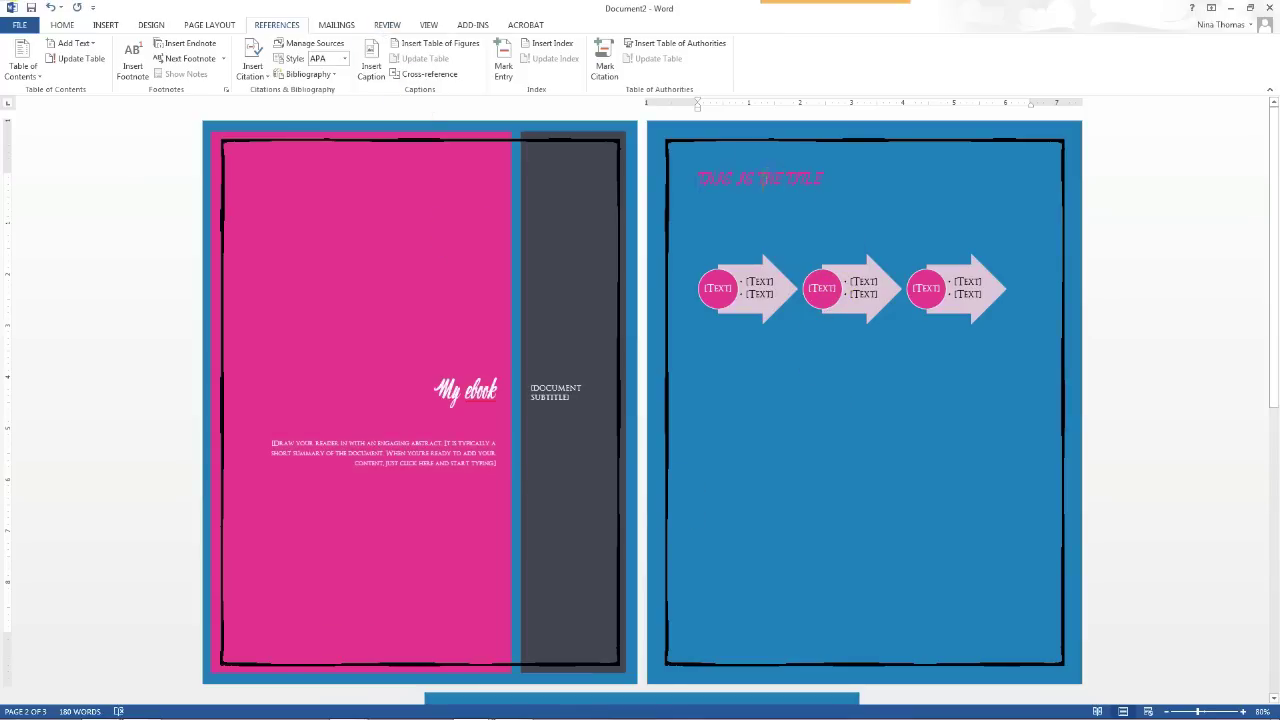
scroll(623, 532, down, 5)
scroll(553, 492, up, 5)
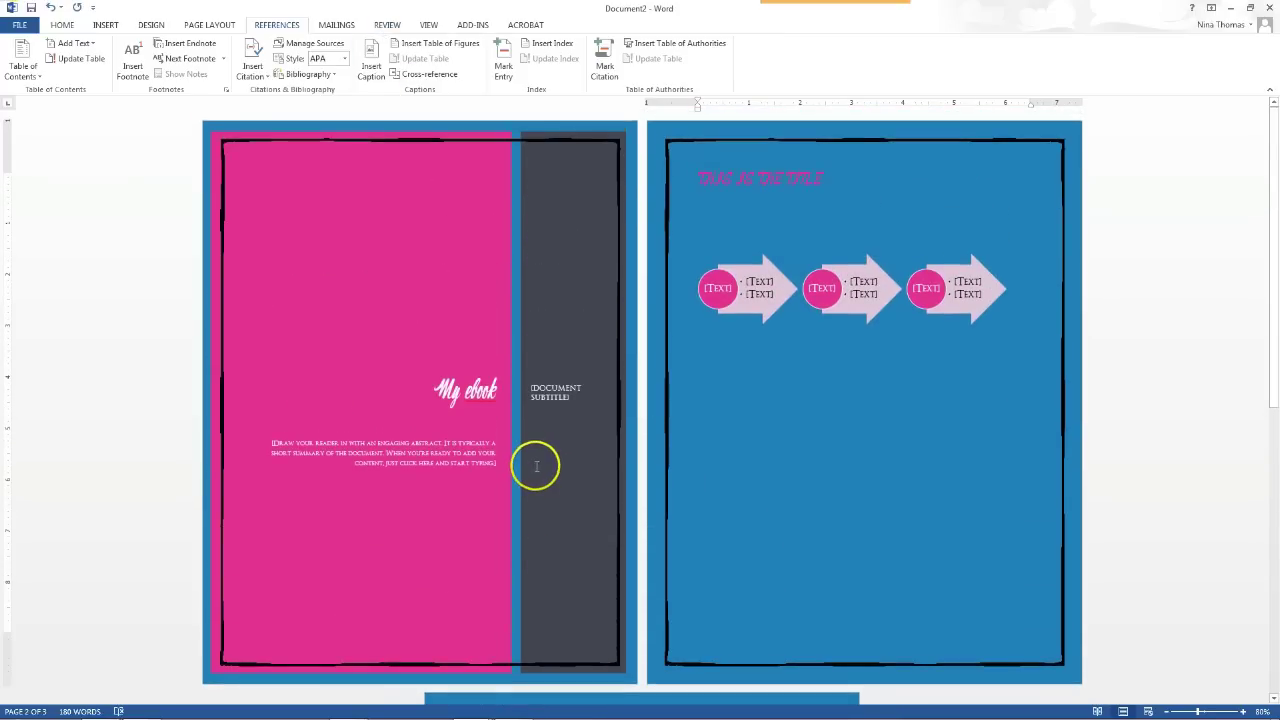
click(536, 466)
click(277, 27)
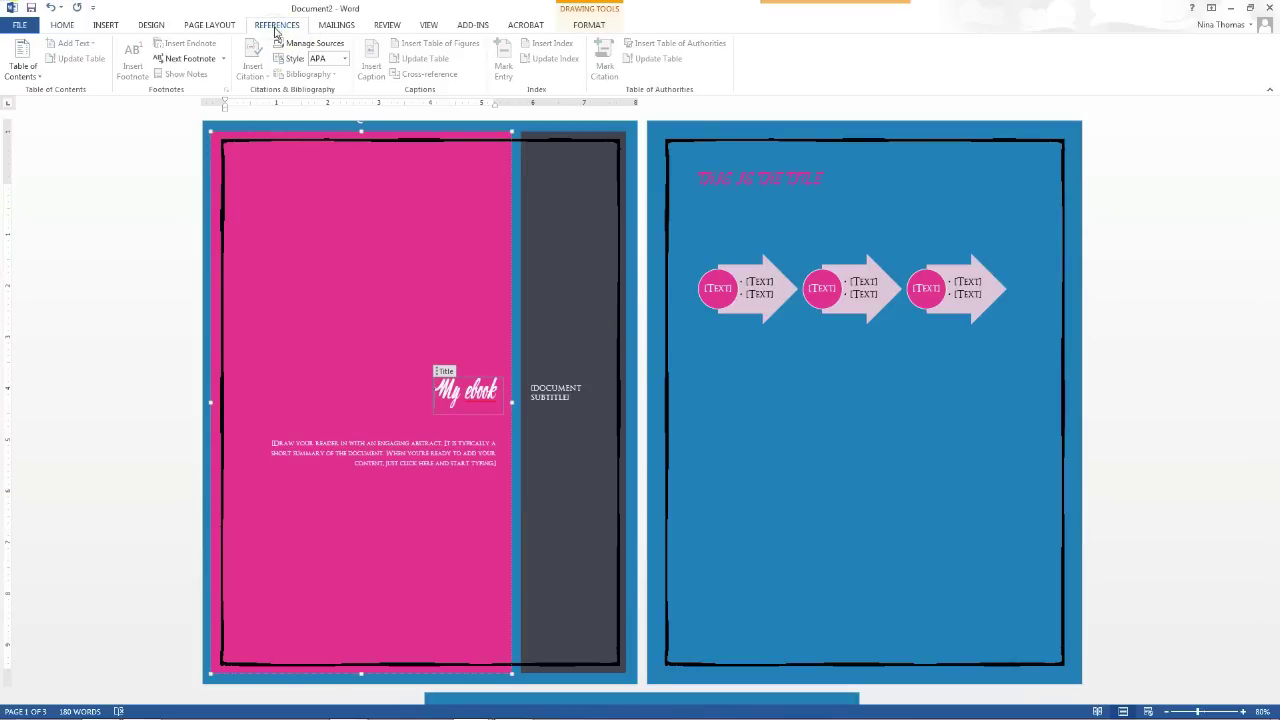
click(713, 170)
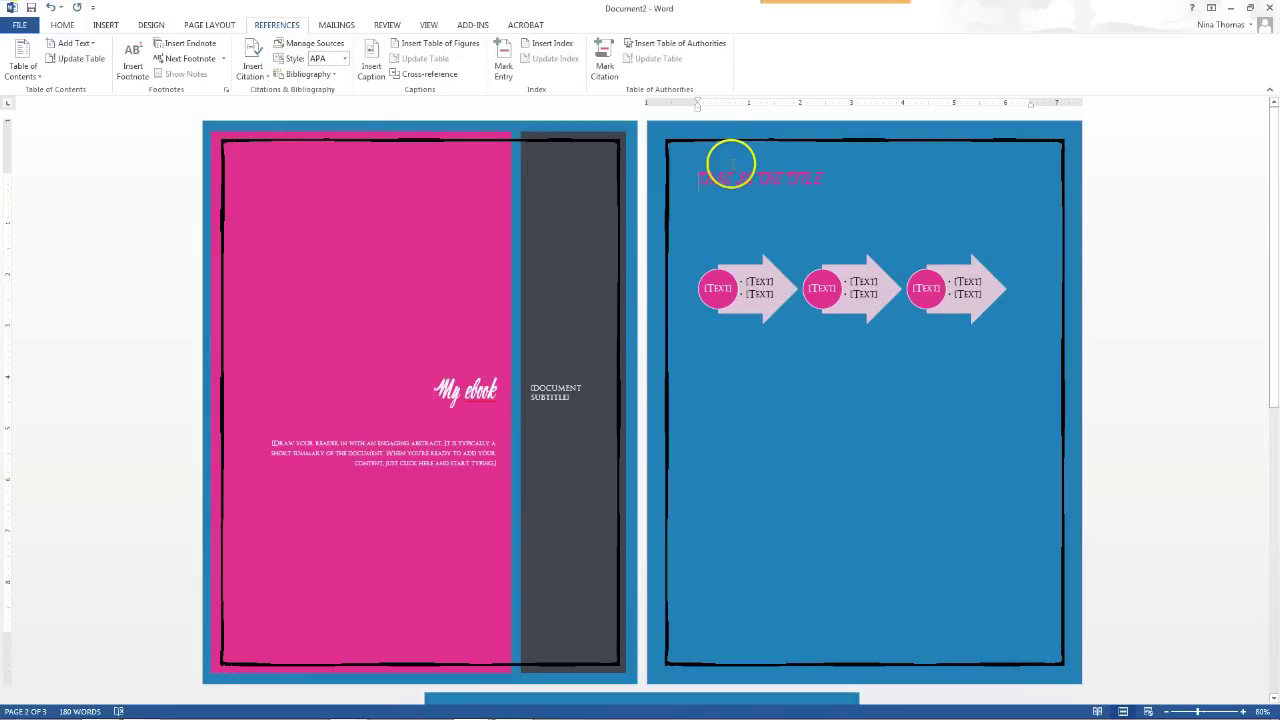
key(Return)
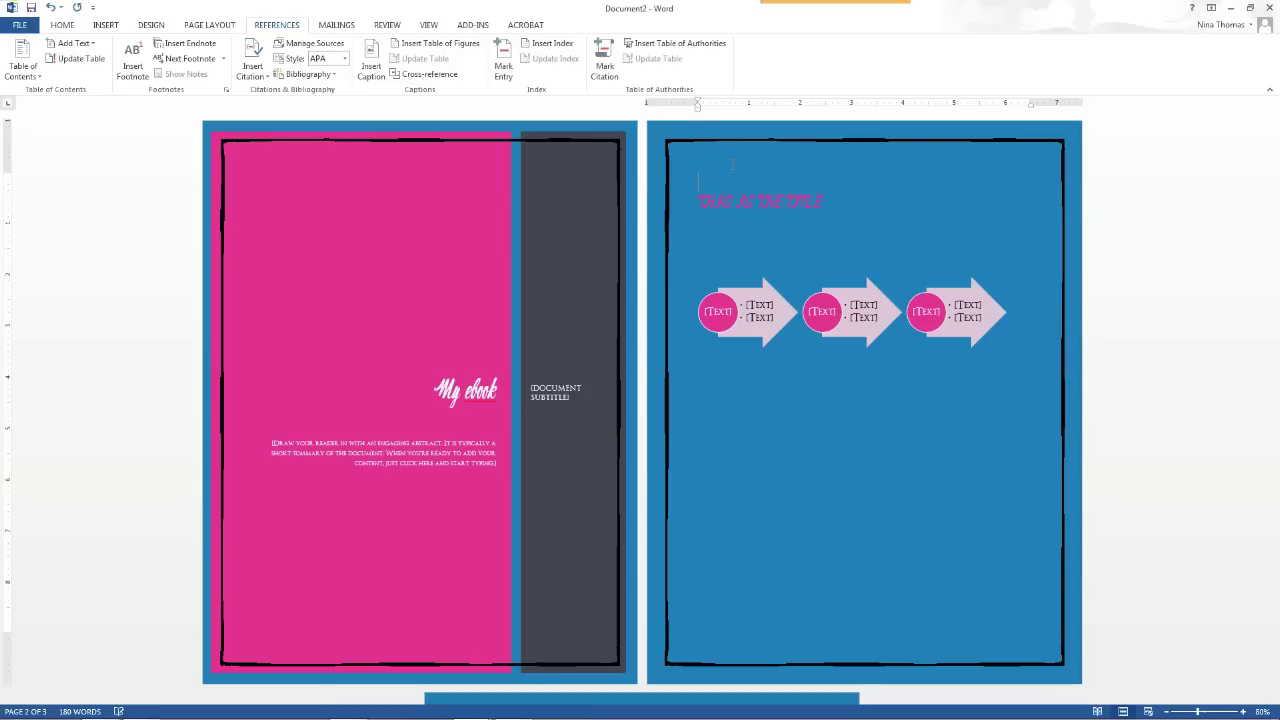
Display paragraph marks and other hidden formatting symbols in the document
click(66, 28)
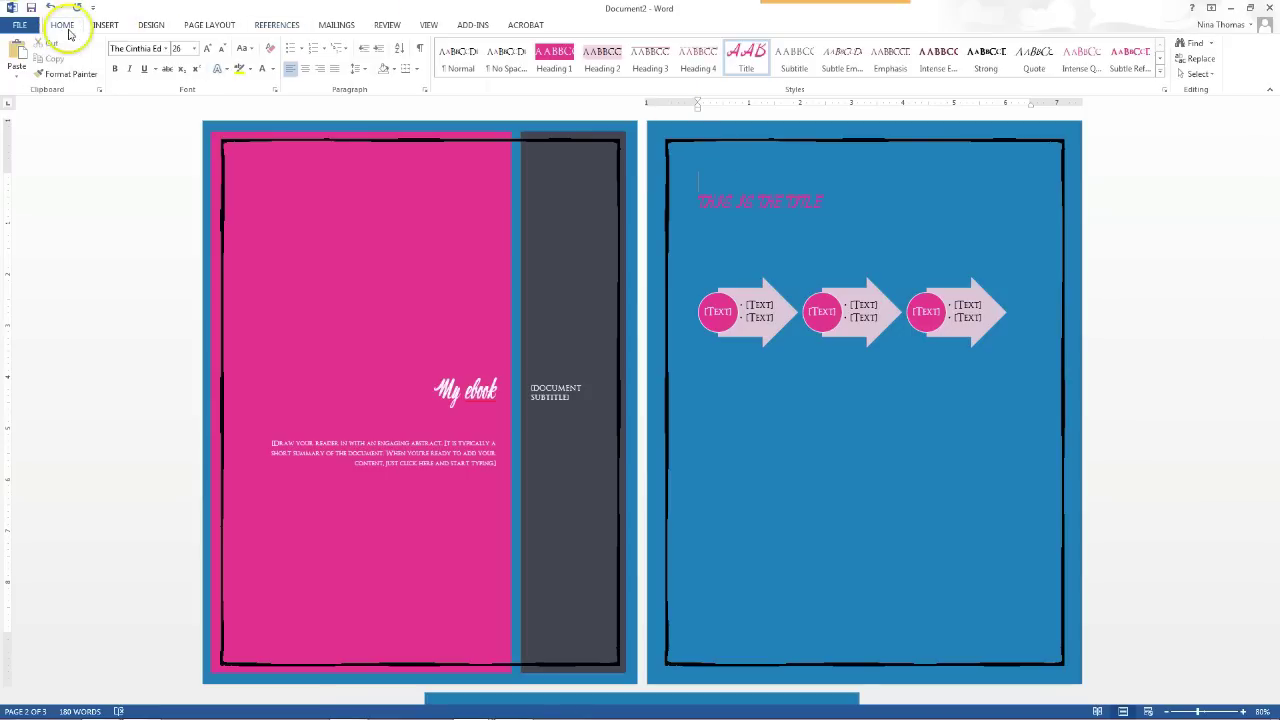
click(421, 48)
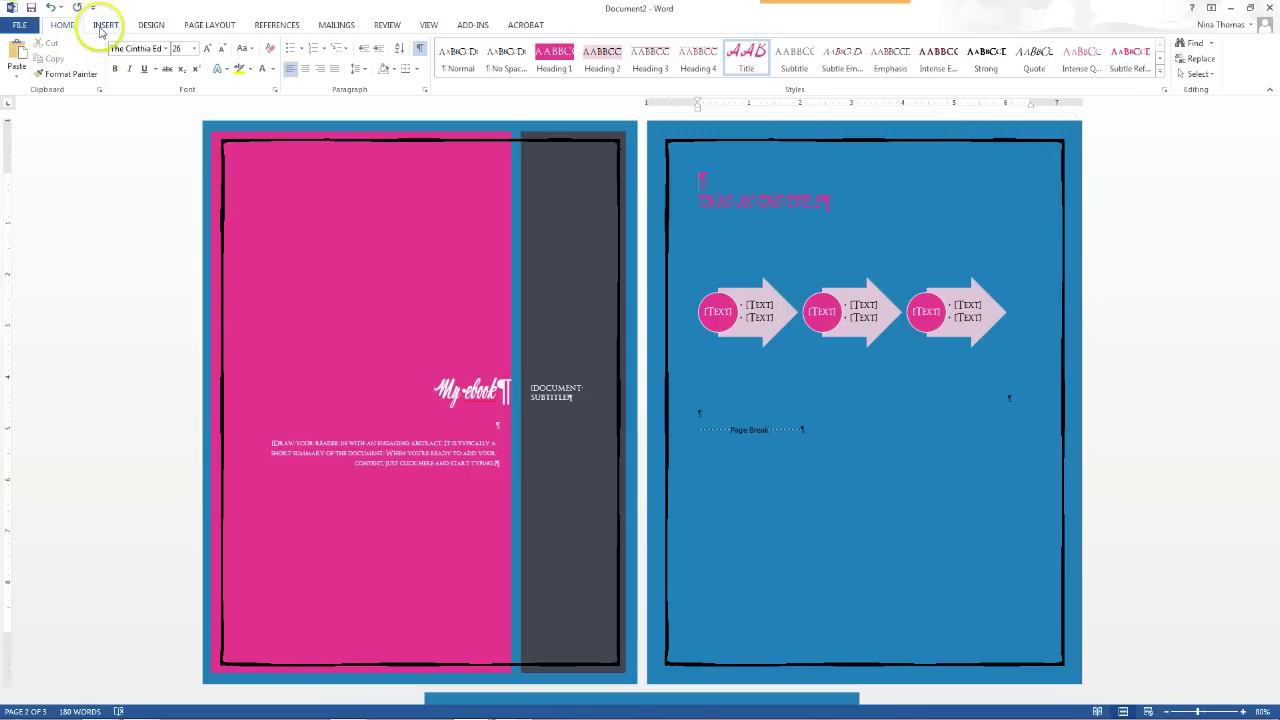
Set up a custom table of contents for the empty line above the page title, showing 2 heading levels
click(270, 28)
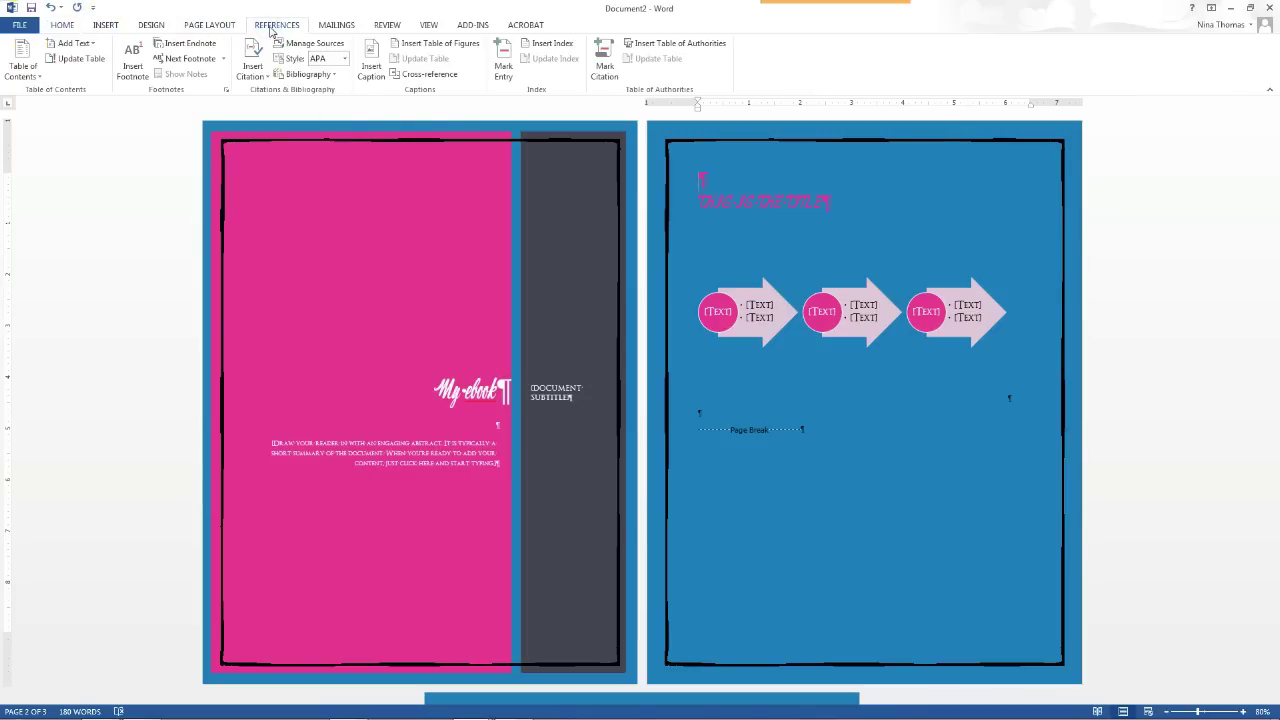
click(38, 77)
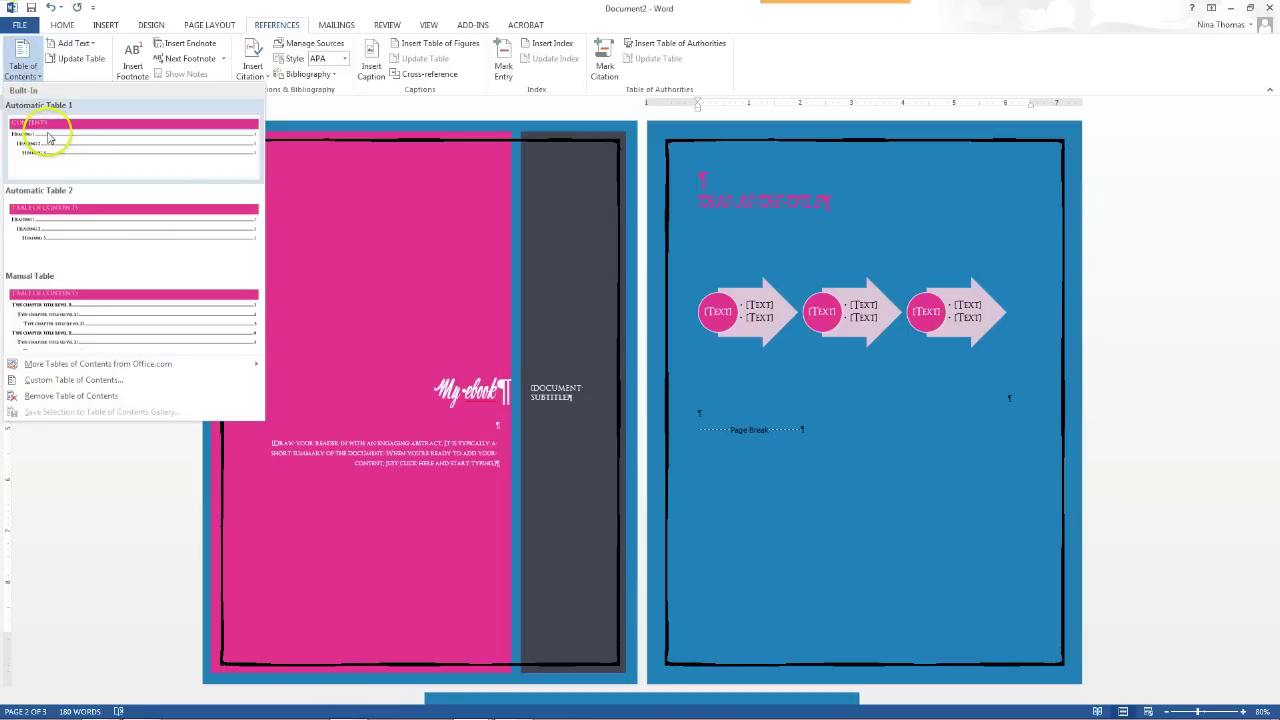
click(48, 229)
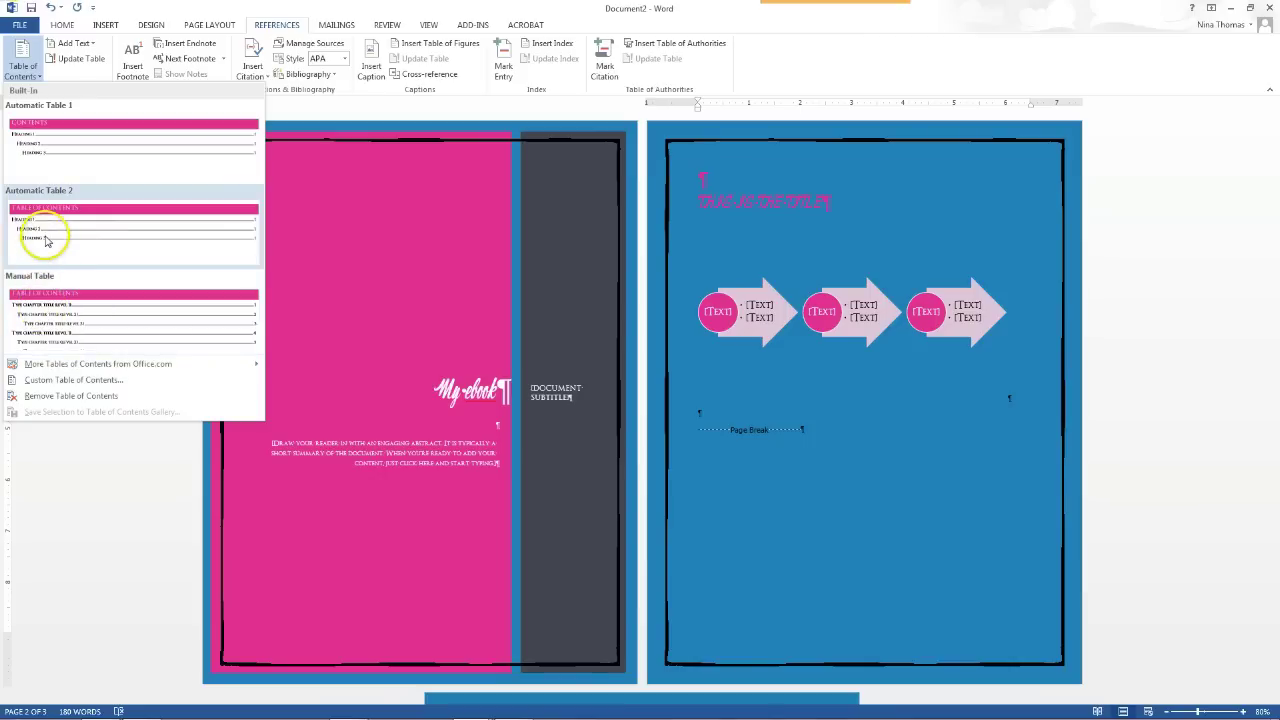
click(47, 381)
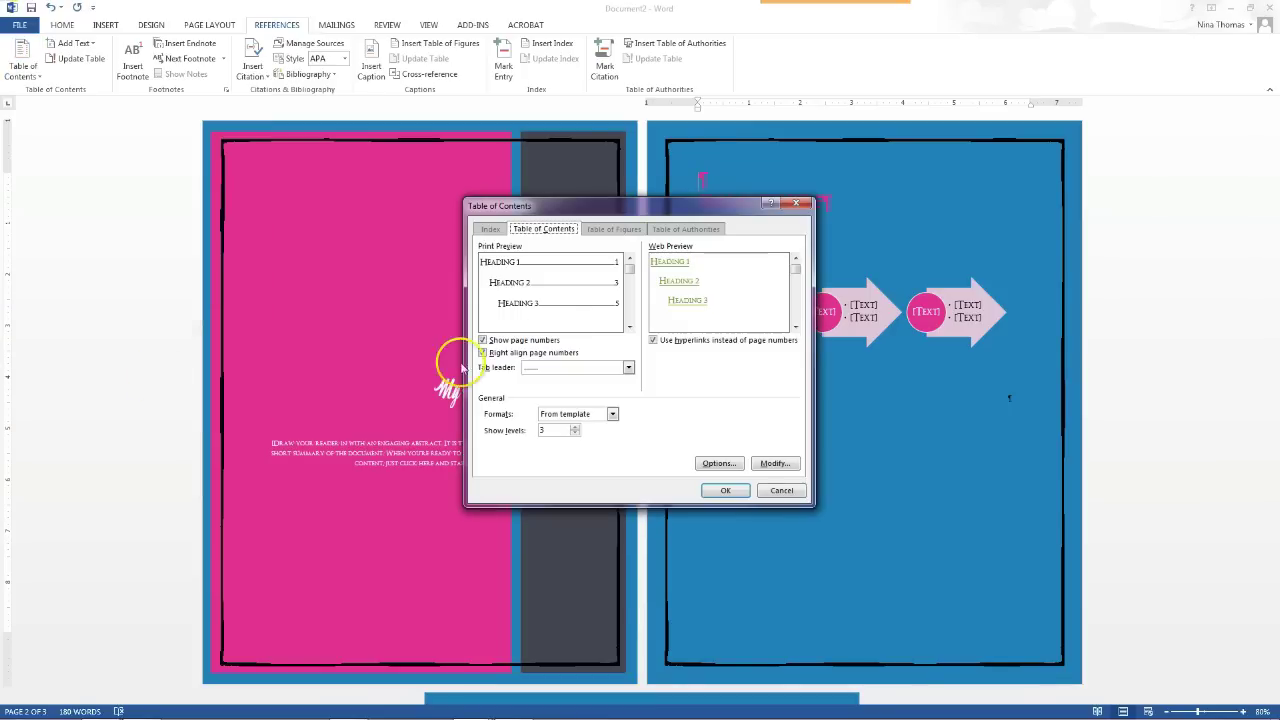
drag(577, 207, 482, 145)
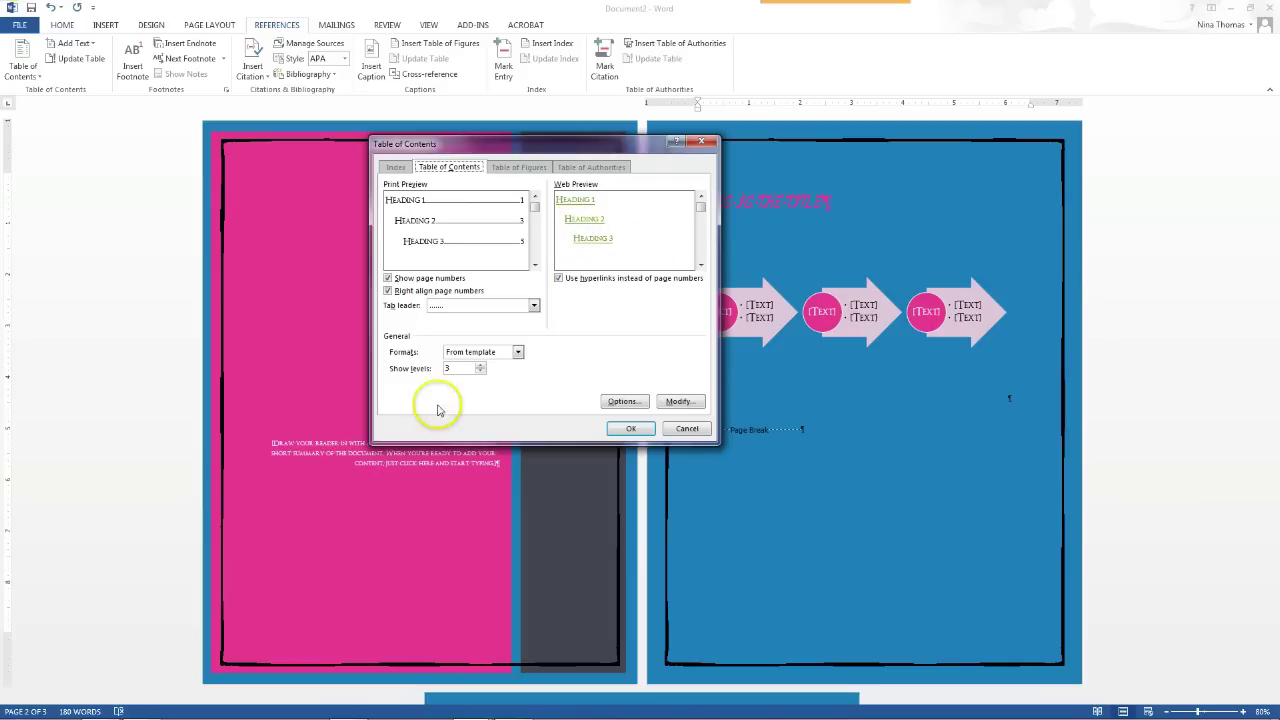
click(480, 372)
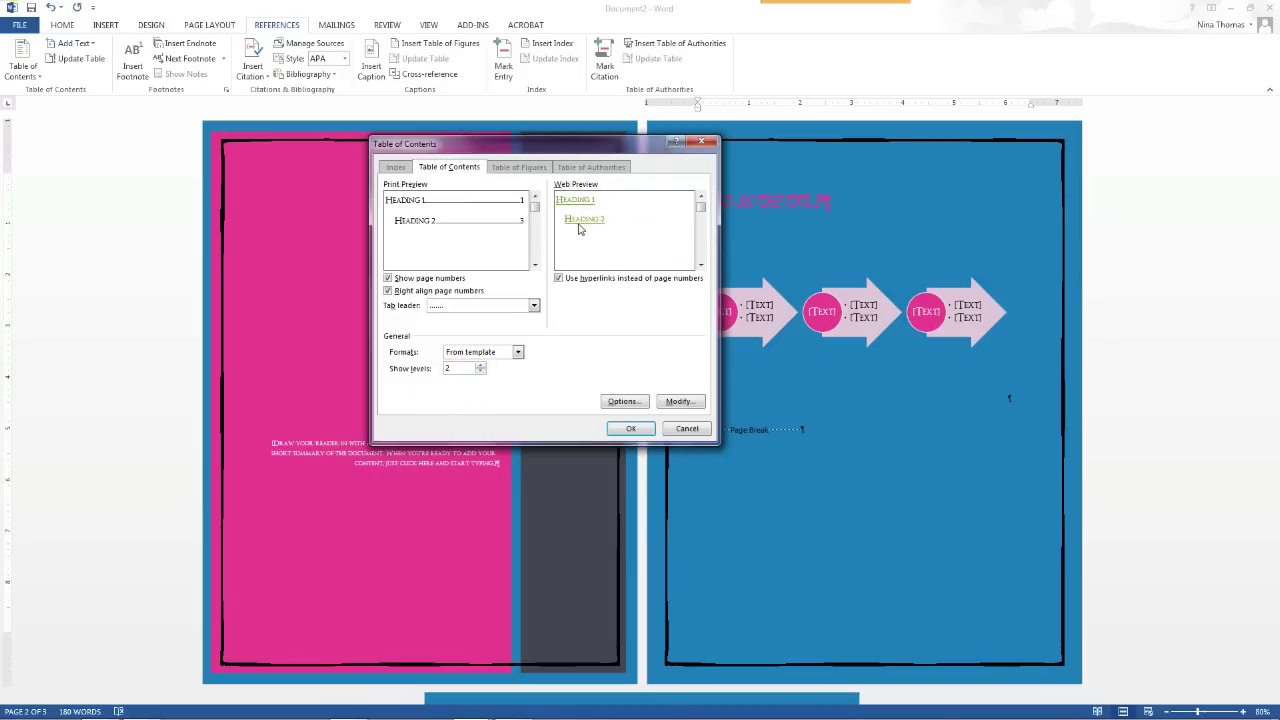
Preview the table of contents without right-aligned page numbers and without any page numbers, restoring each option after its preview
click(453, 290)
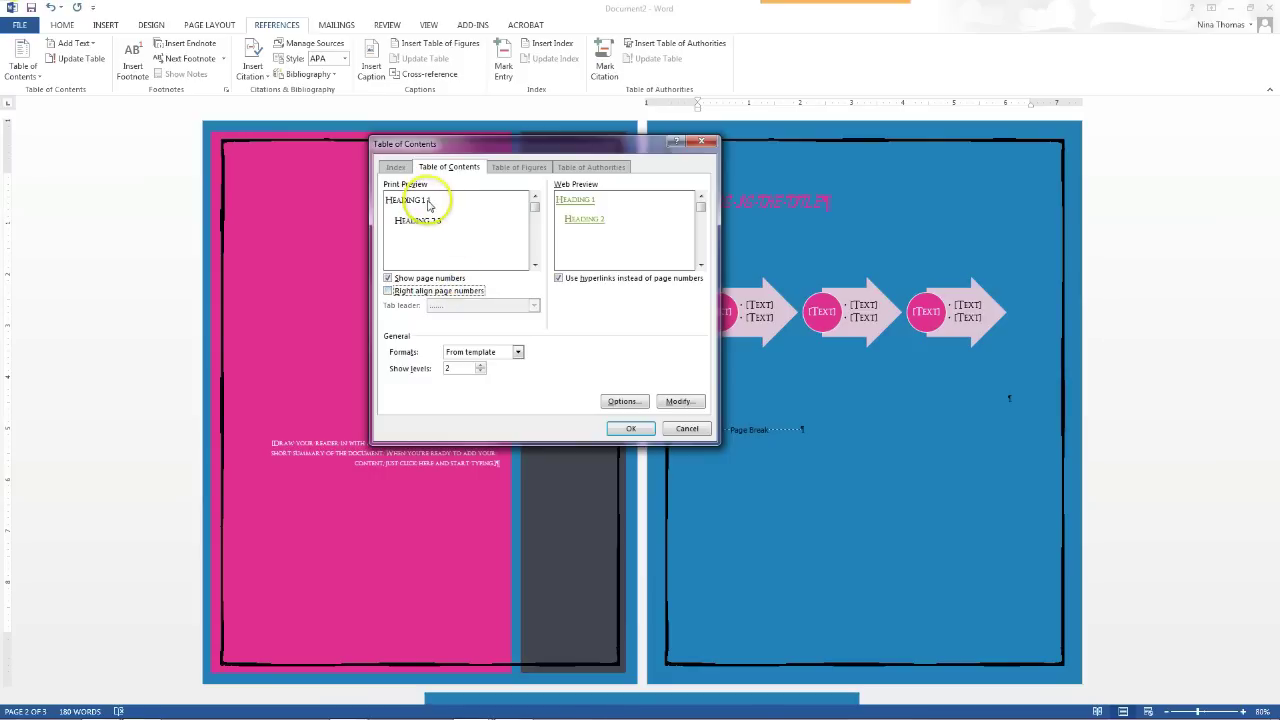
click(403, 291)
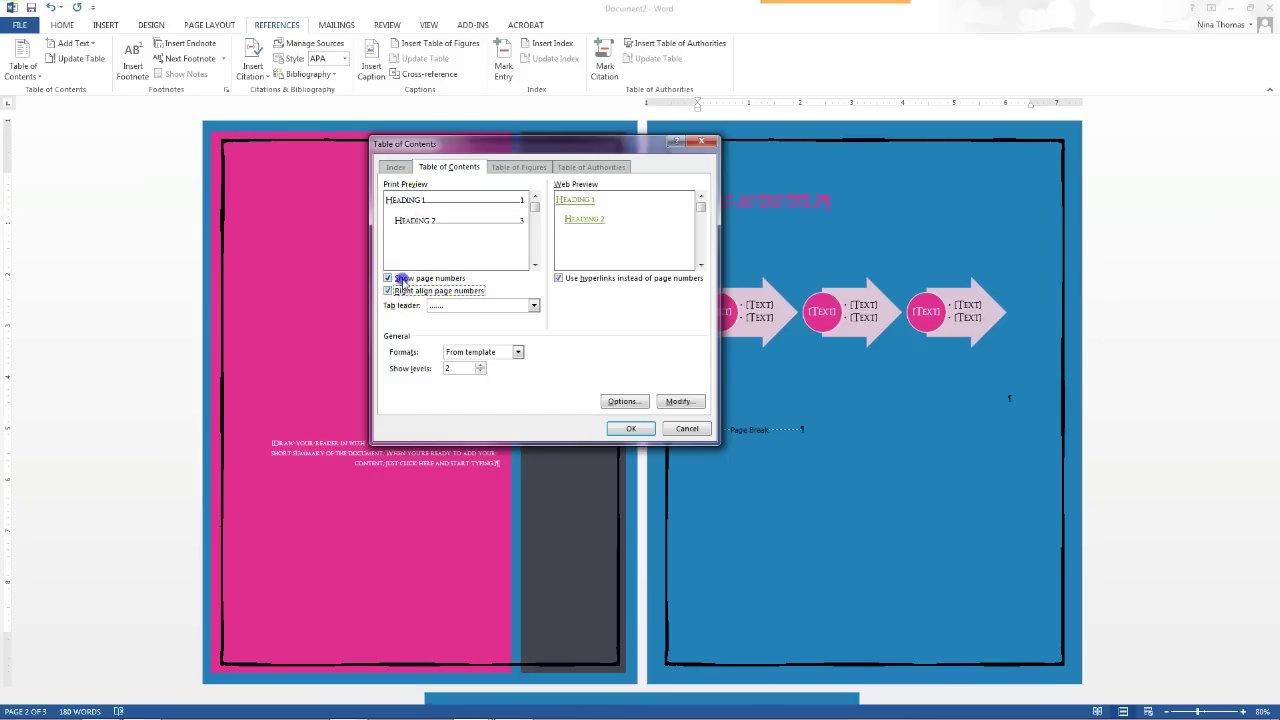
click(403, 280)
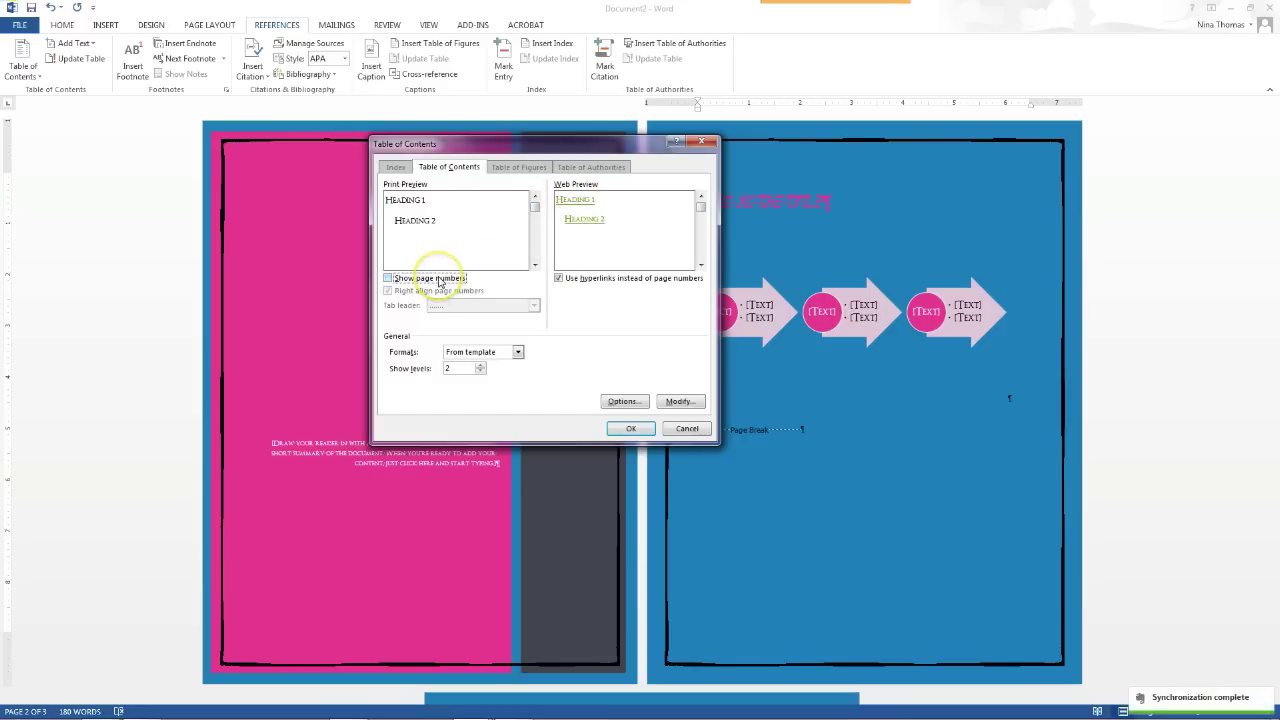
click(439, 282)
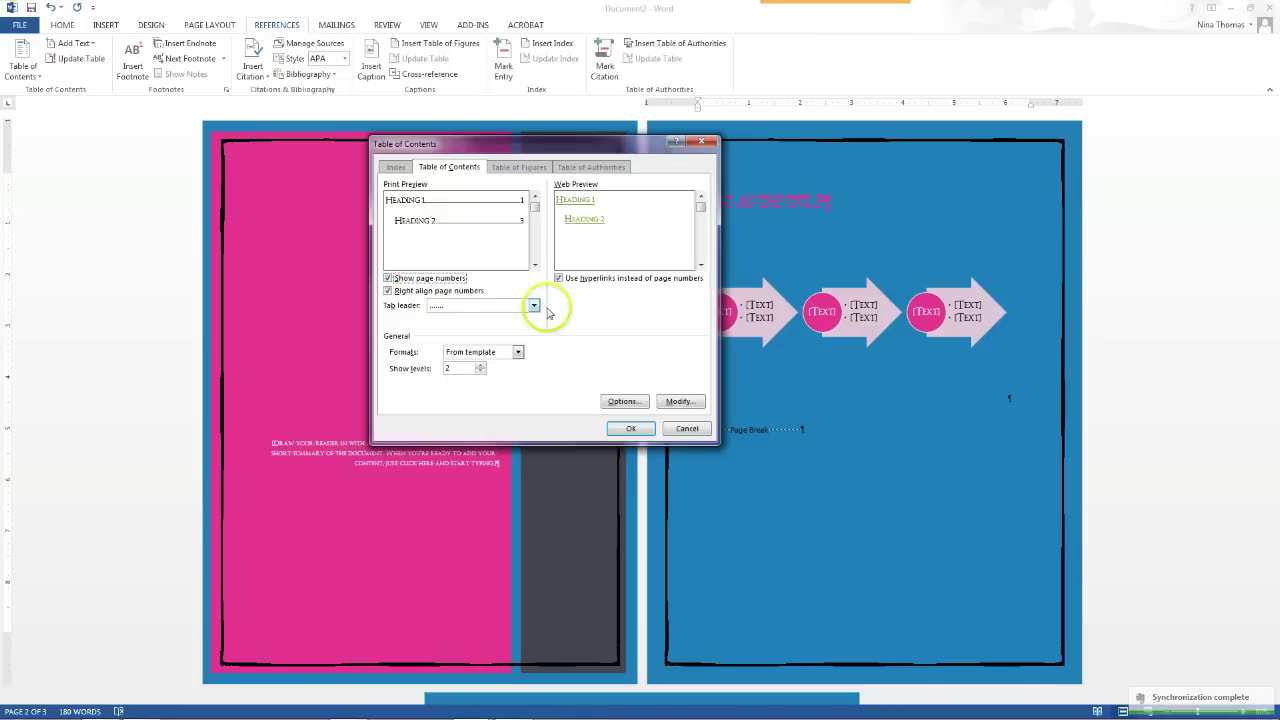
Examine the styles and levels the table of contents is built from and the entry styles TOC 1 to TOC 9, leaving them unchanged
click(633, 402)
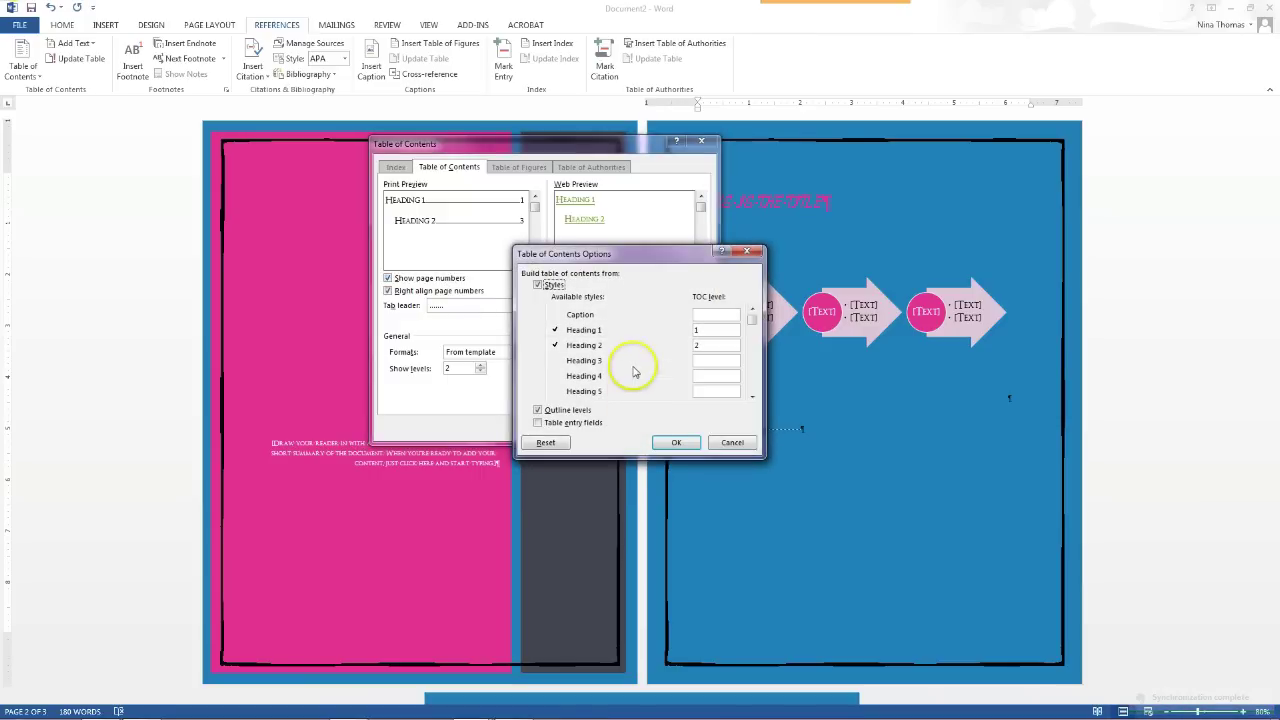
click(714, 444)
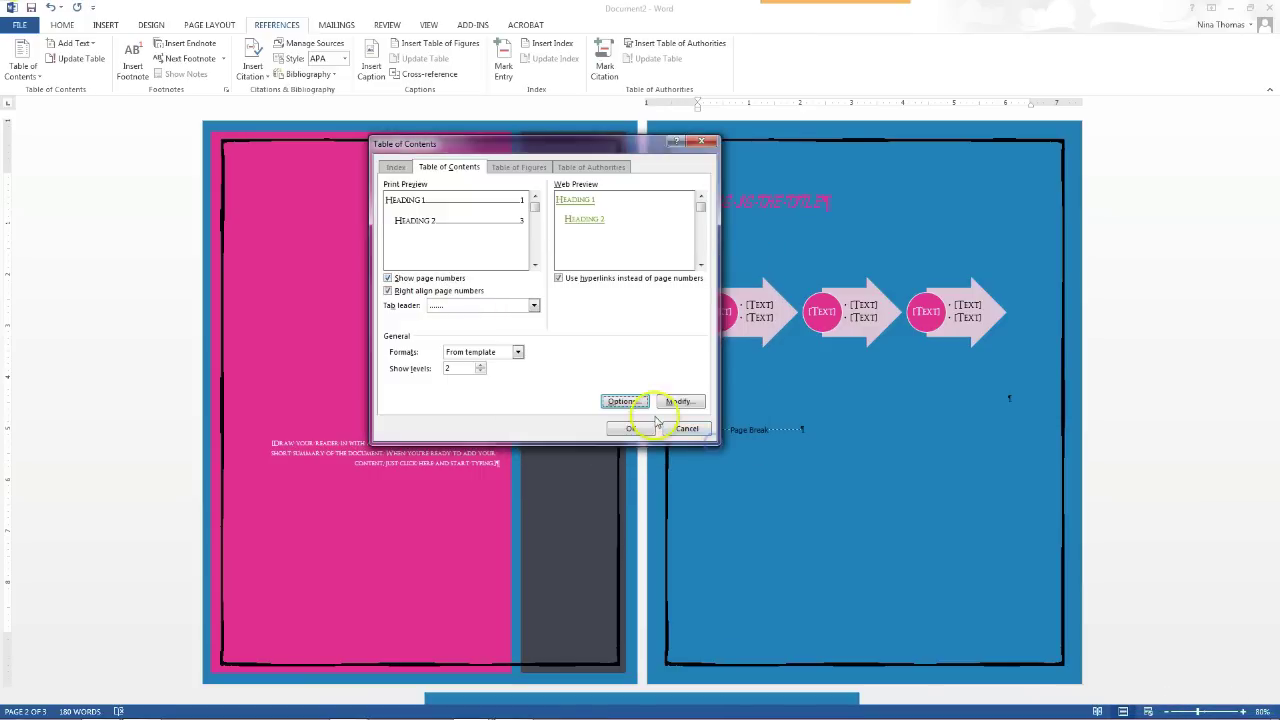
click(677, 402)
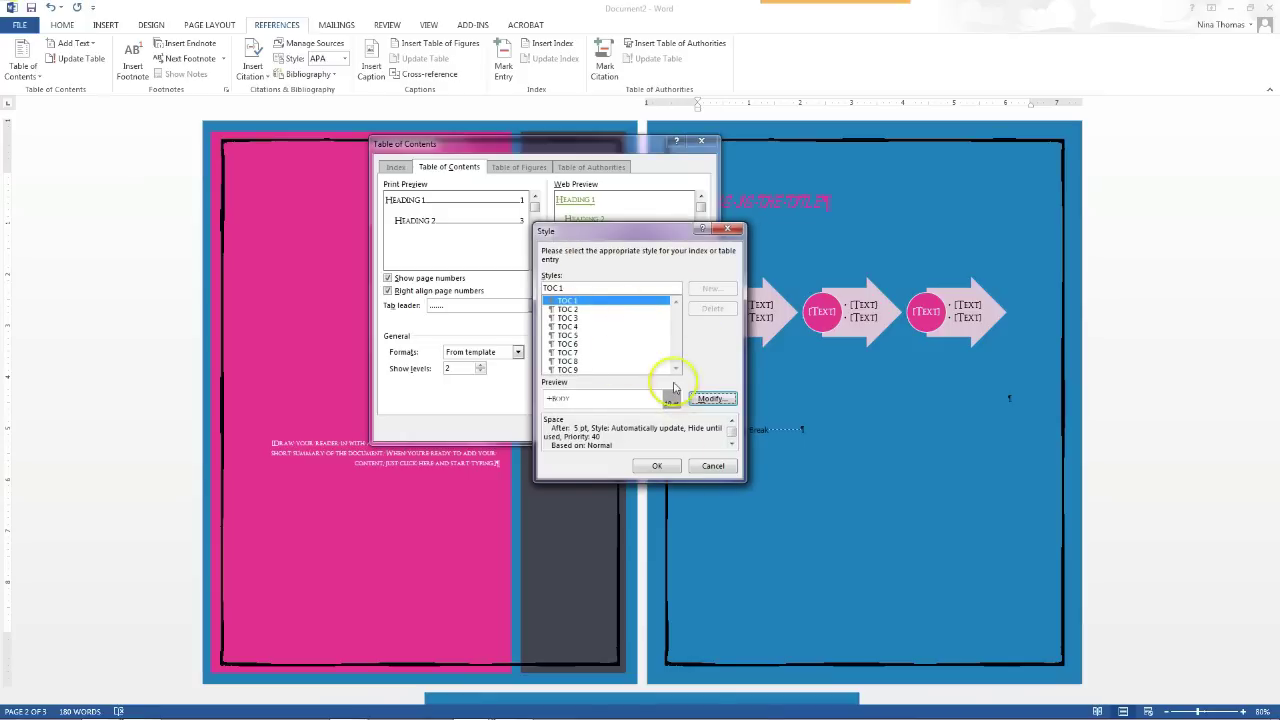
click(600, 309)
click(607, 327)
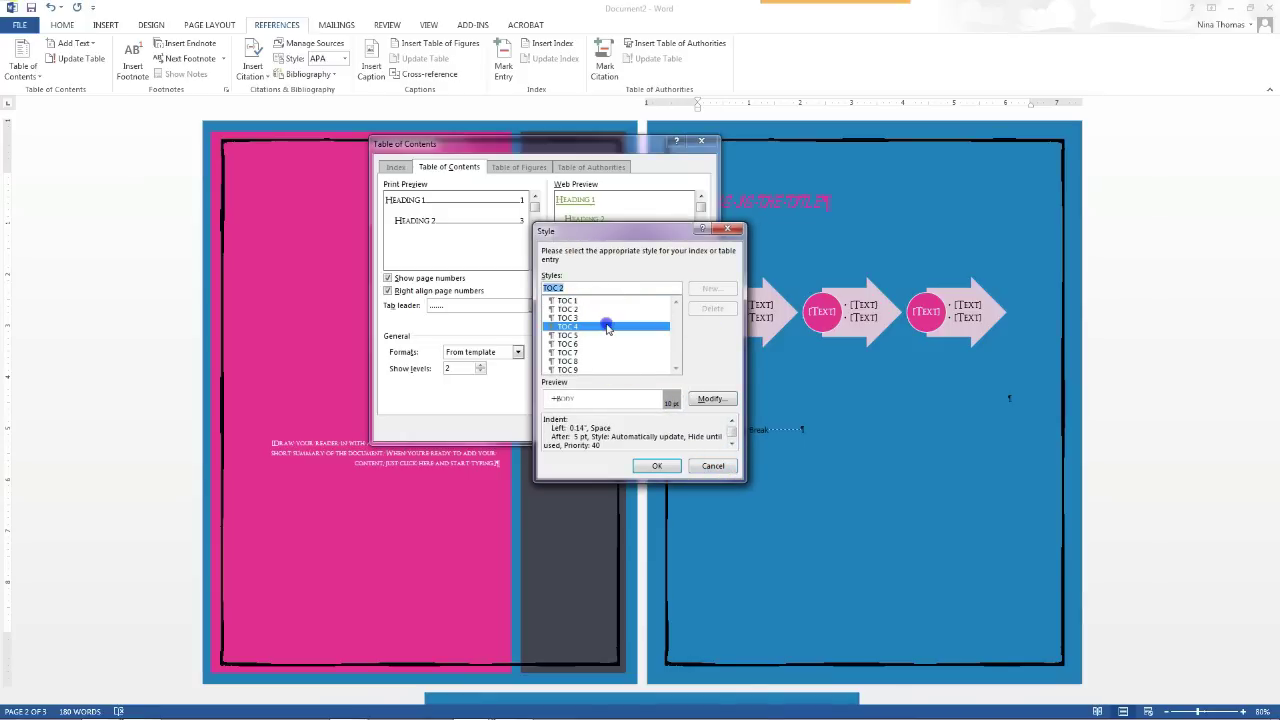
click(603, 342)
click(577, 369)
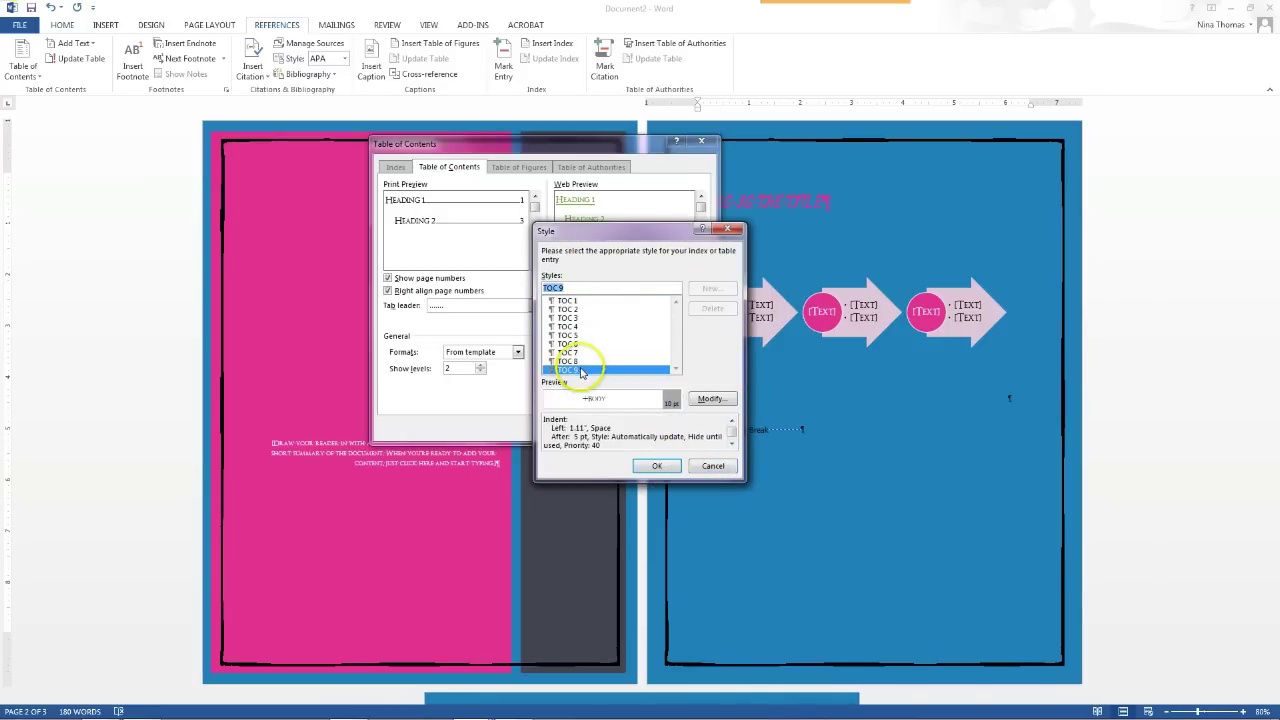
click(711, 467)
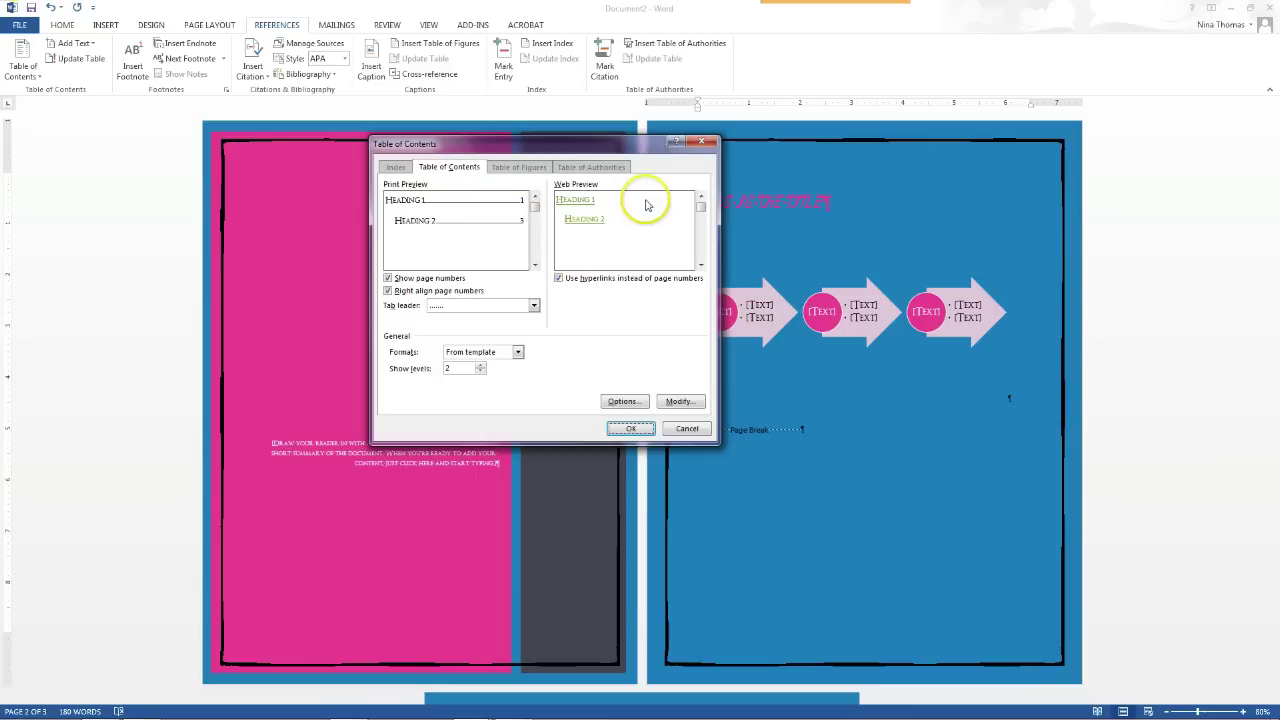
Check the web preview and insert the custom table of contents above the page title
drag(700, 206, 571, 214)
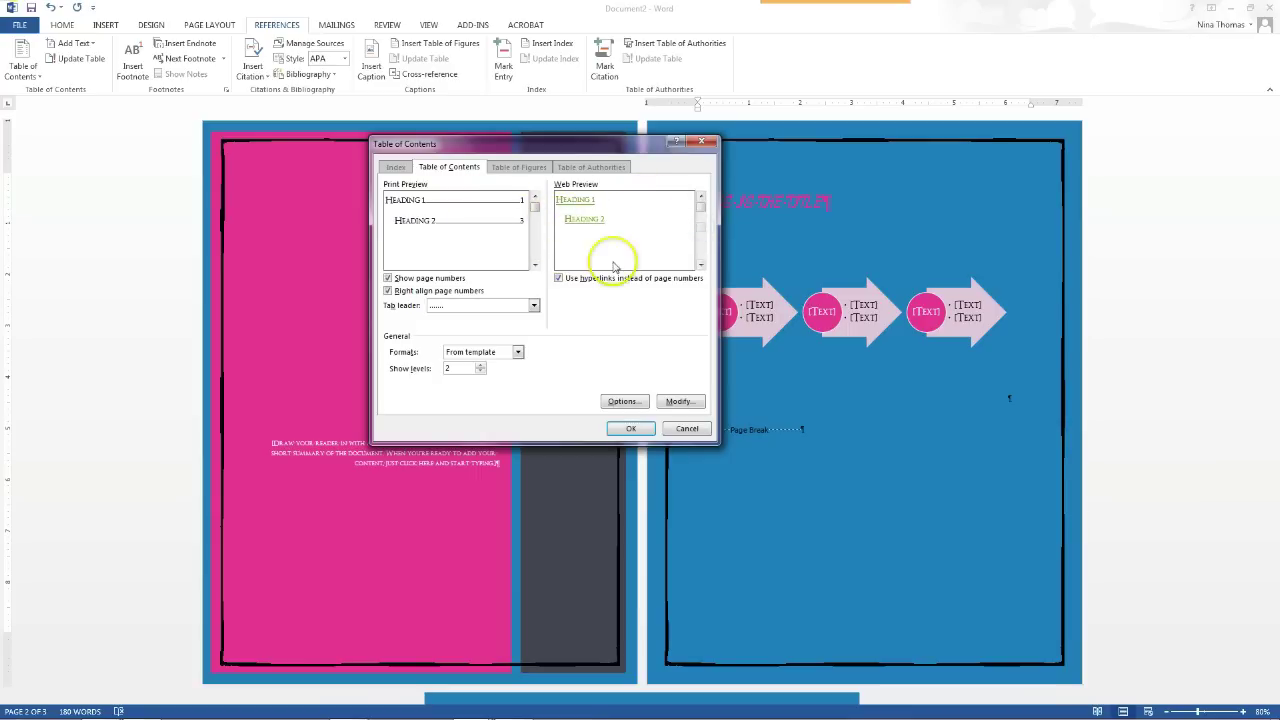
click(631, 430)
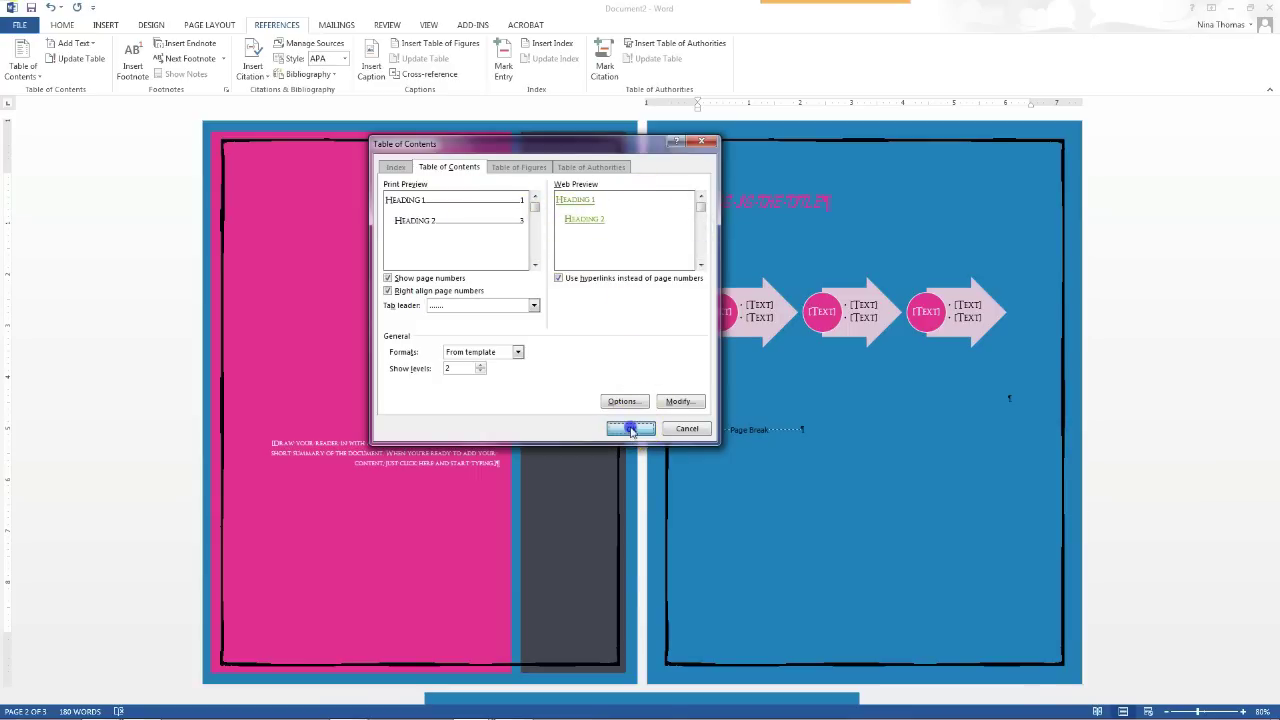